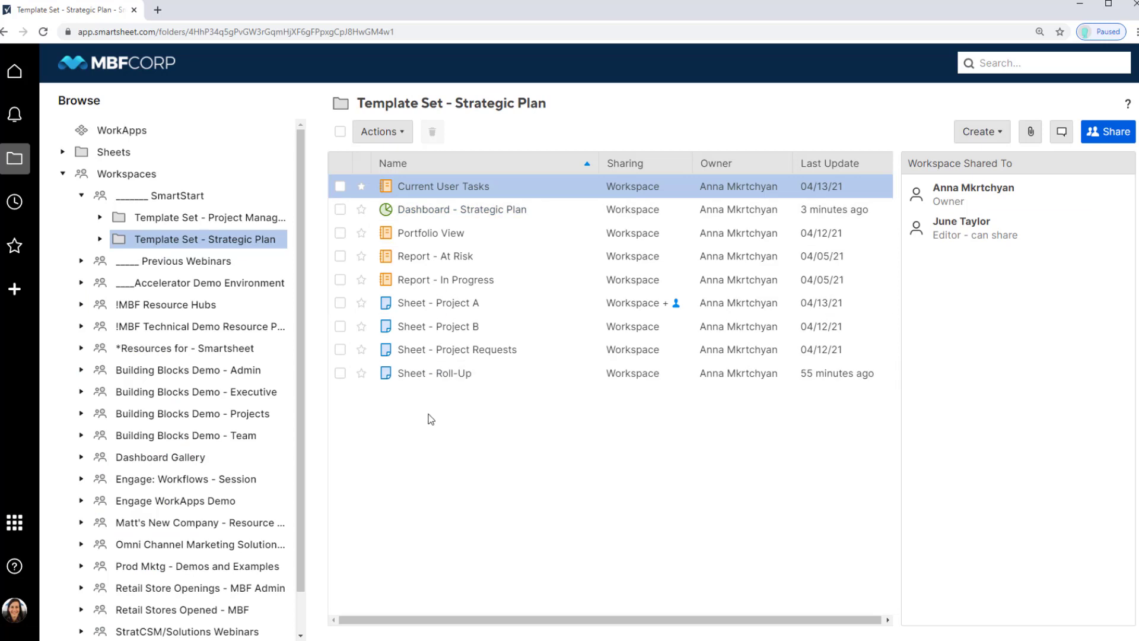
Open the Project Requests sheet and the Project A sheet from the Strategic Plan template folder, each in a new tab
ctrl+click(410, 352)
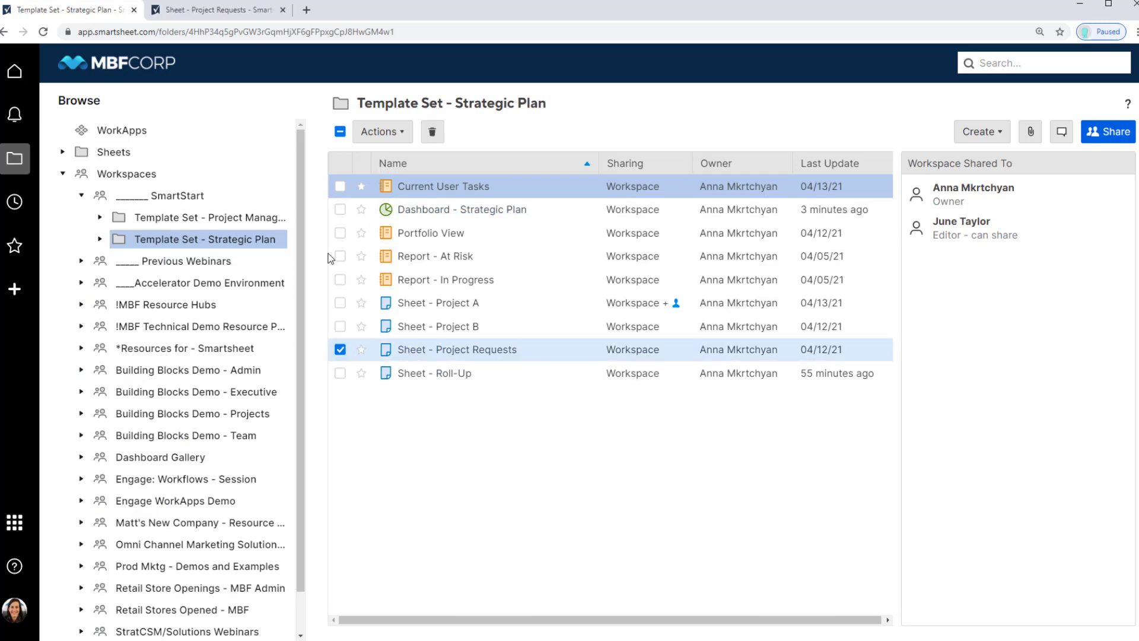
click(340, 350)
right_click(470, 310)
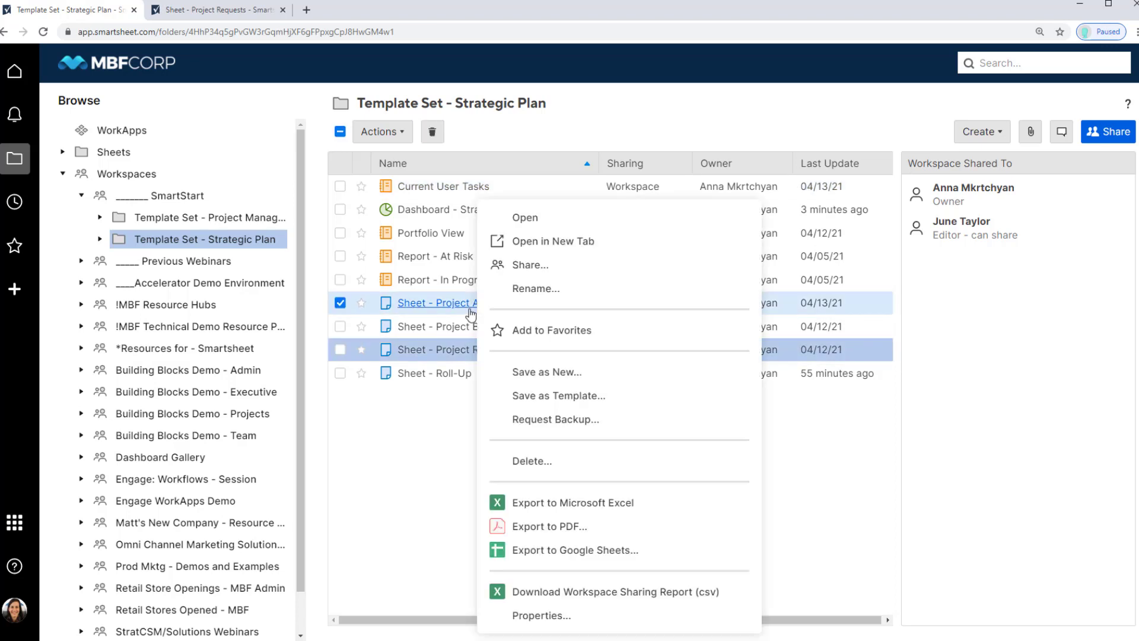
click(536, 242)
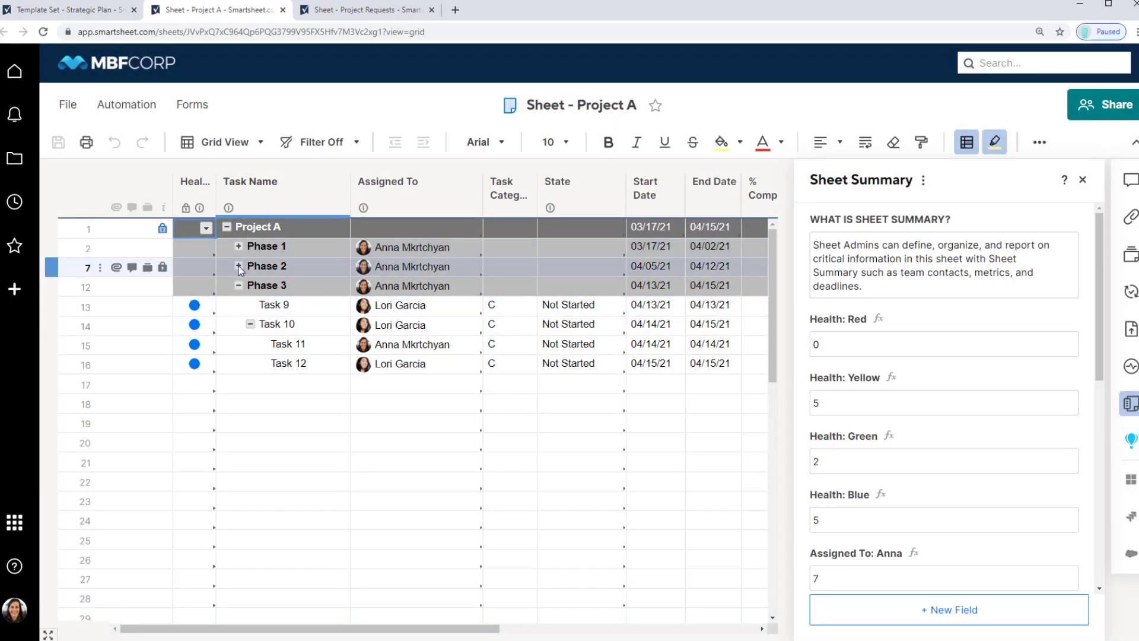
Expand Phase 2 and Phase 1 in the Project A sheet and review its Sheet Summary fields
click(239, 267)
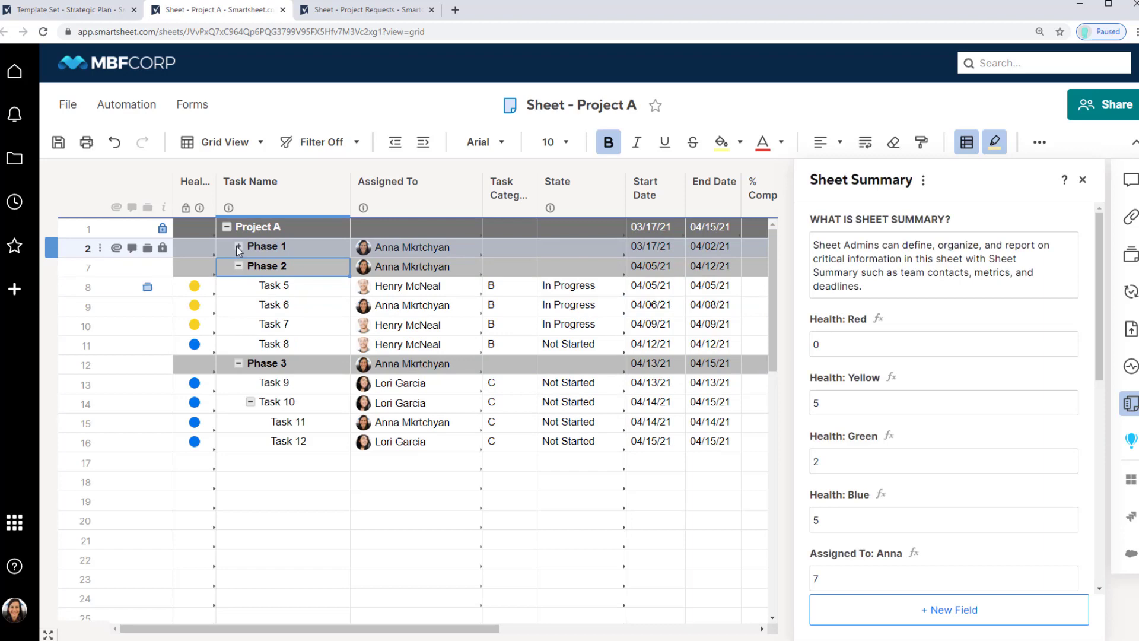
click(239, 247)
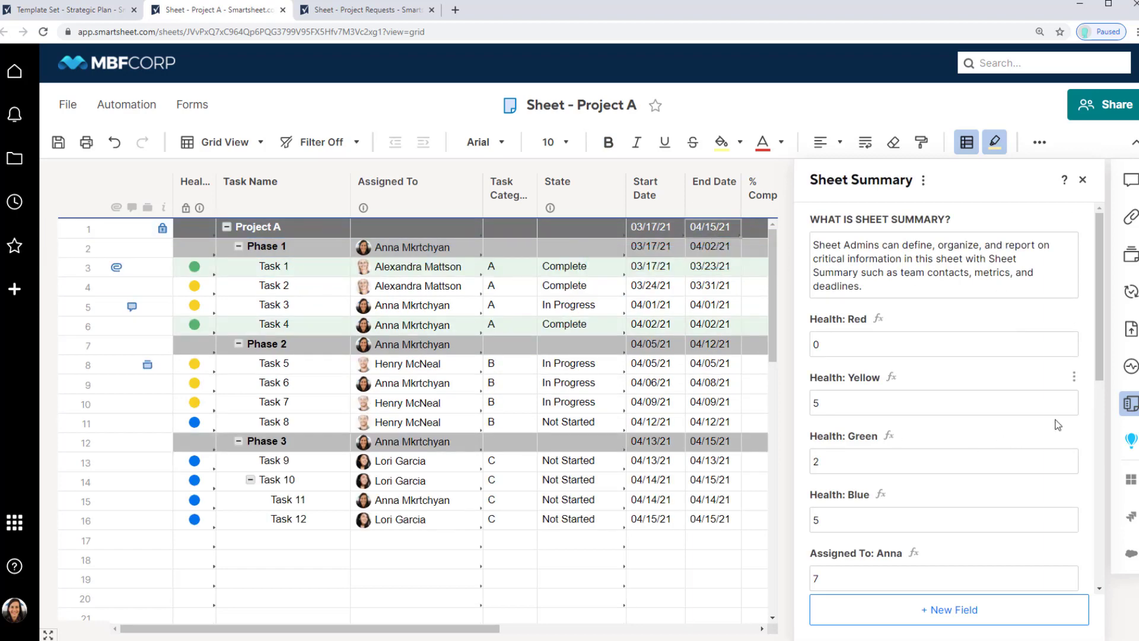
click(1130, 405)
click(1130, 406)
drag(1102, 344, 1097, 398)
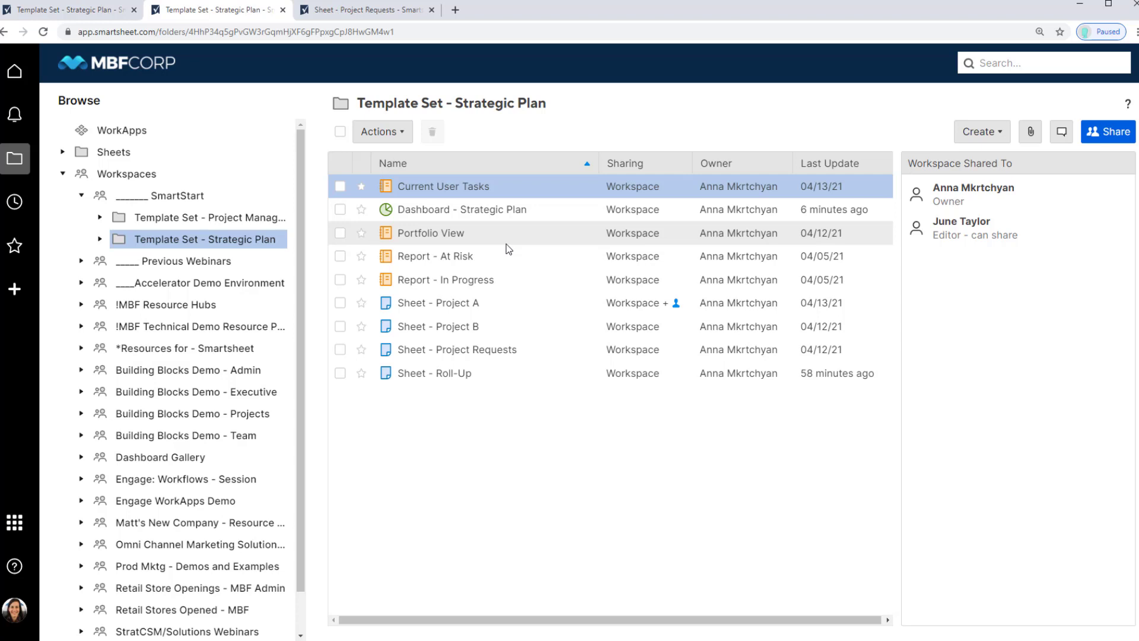
Open the Current User Tasks report in a new tab and highlight its Assigned To column
right_click(447, 190)
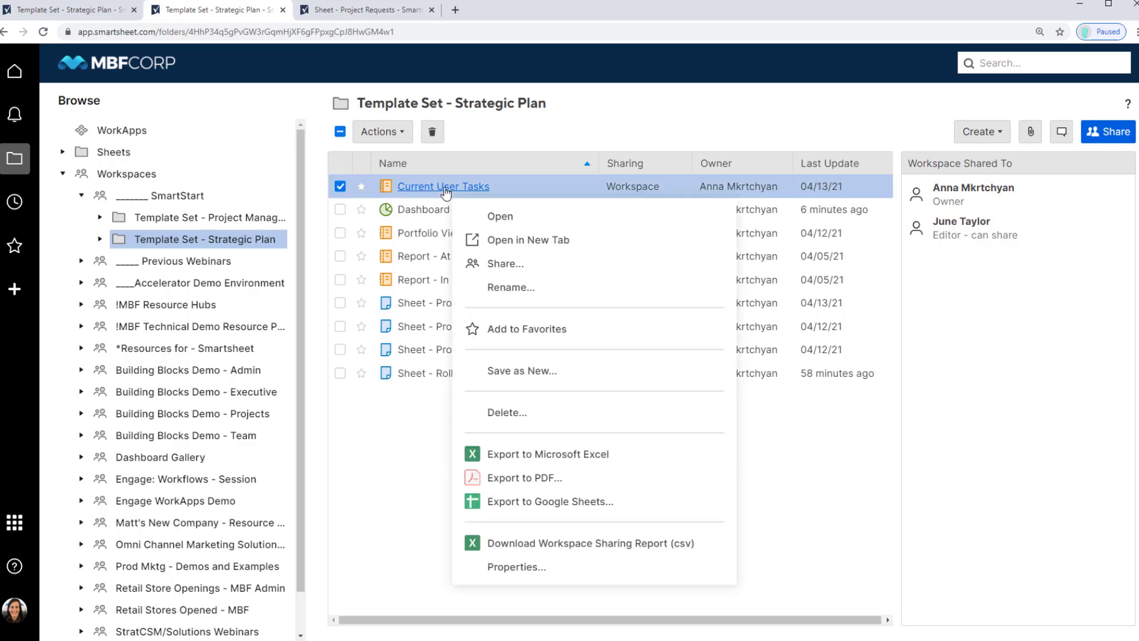
click(508, 248)
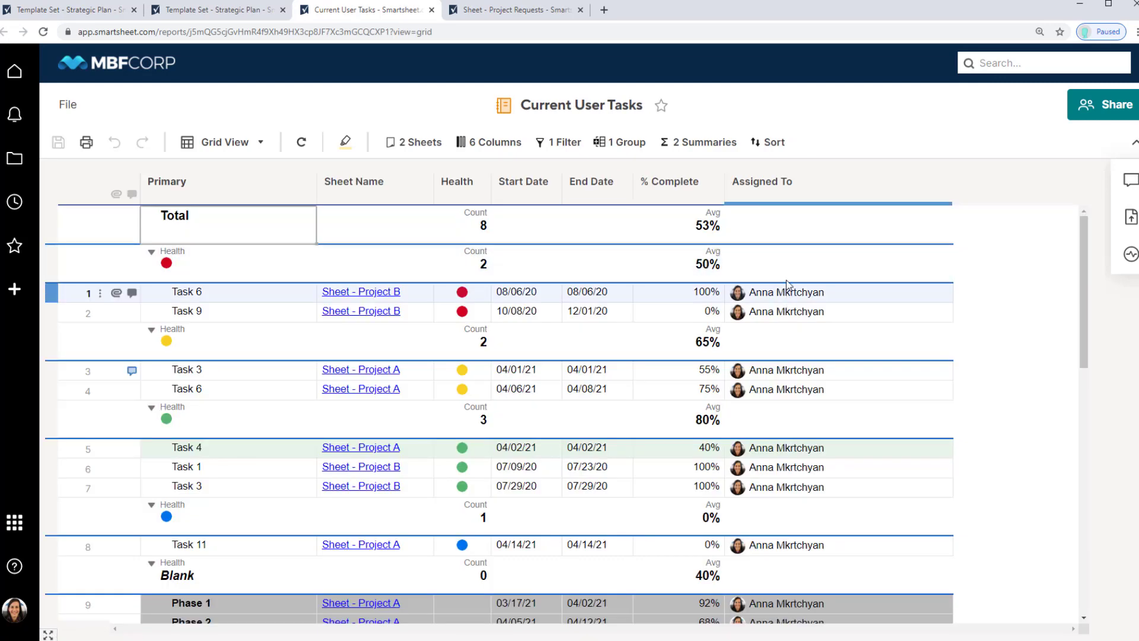
click(770, 184)
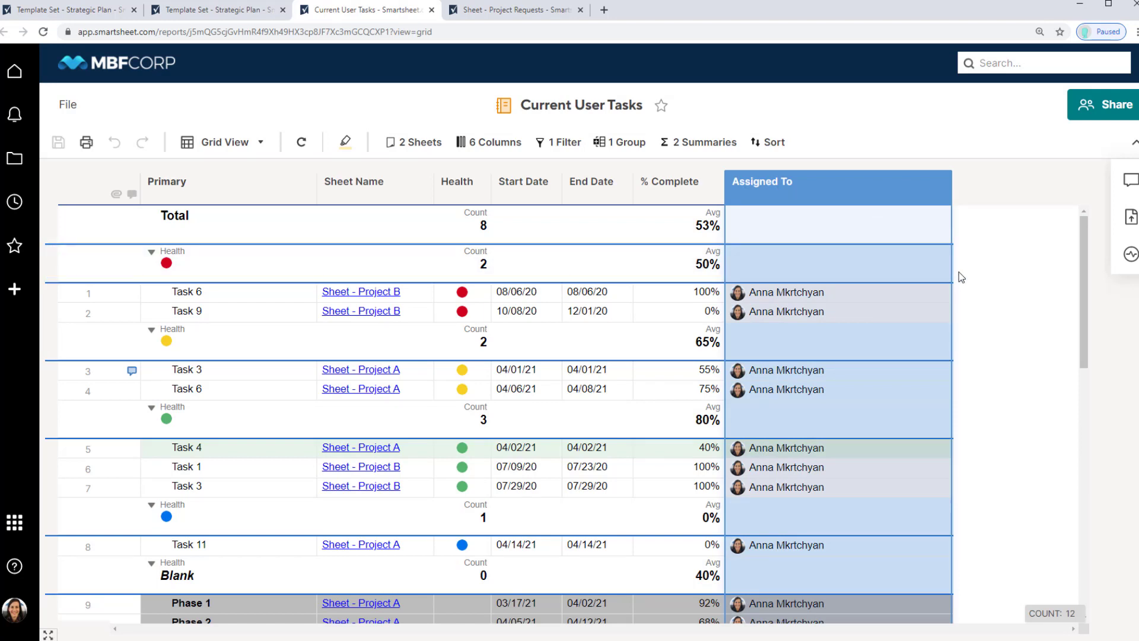
Return to the Strategic Plan template folder and open the Portfolio View report in a new tab
click(201, 14)
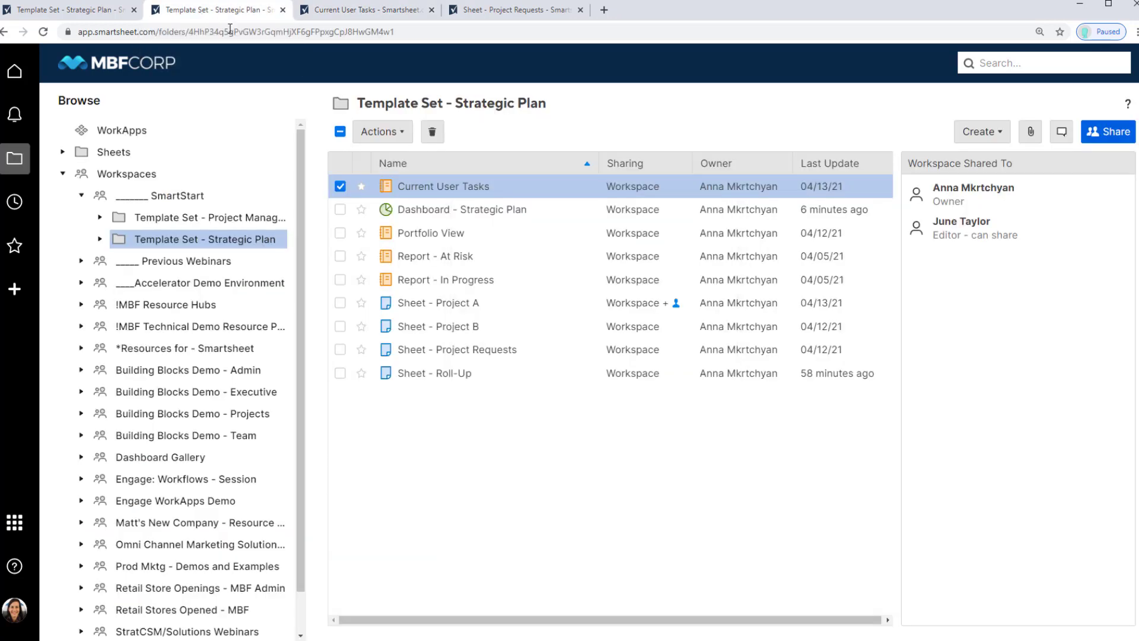
right_click(415, 240)
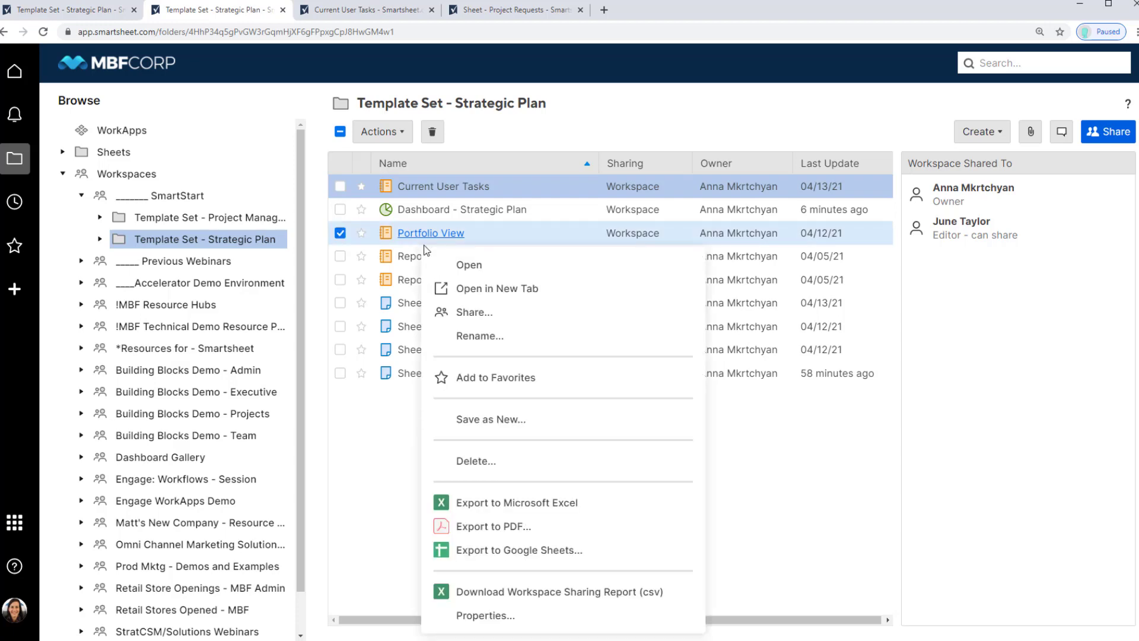
click(466, 289)
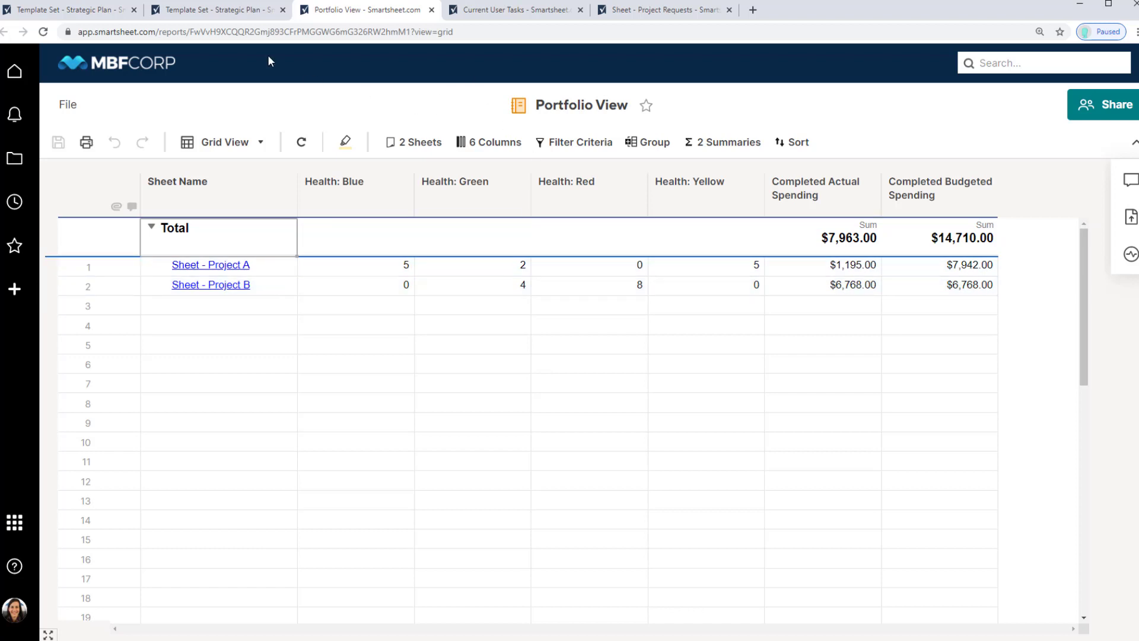
Open the Strategic Plan dashboard from the template folder for editing and display the available widget types
click(213, 10)
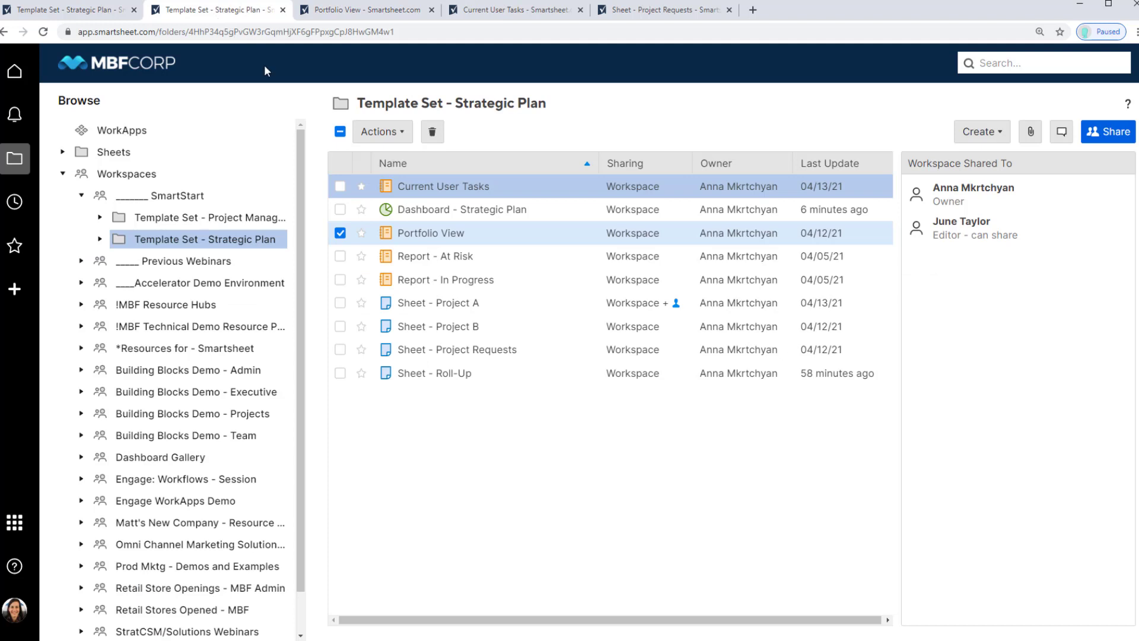
click(423, 211)
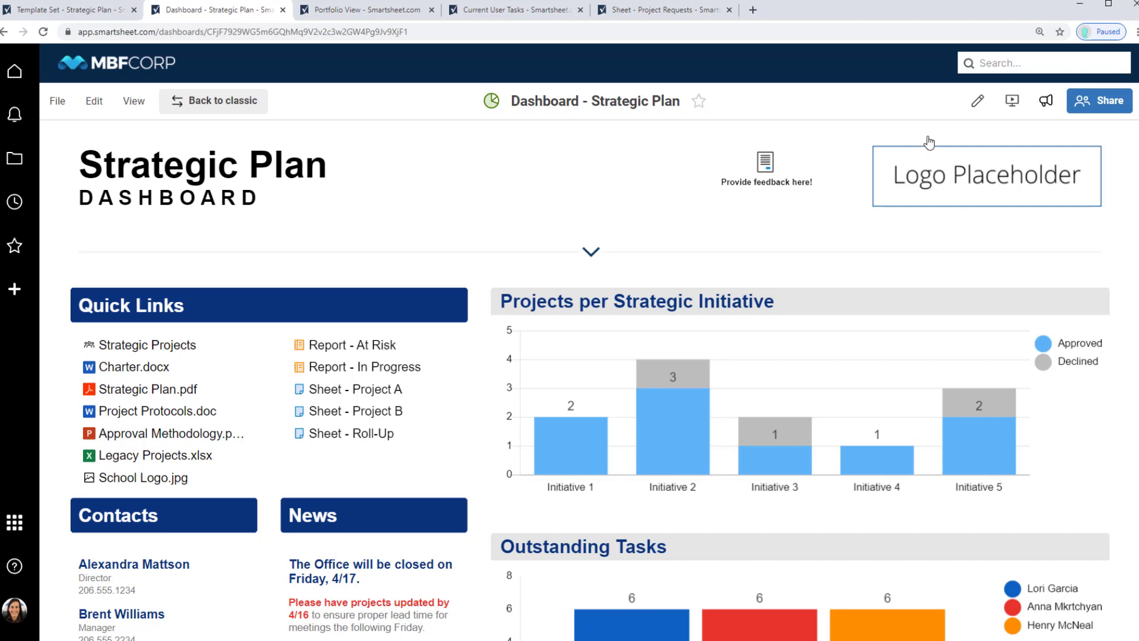
click(970, 107)
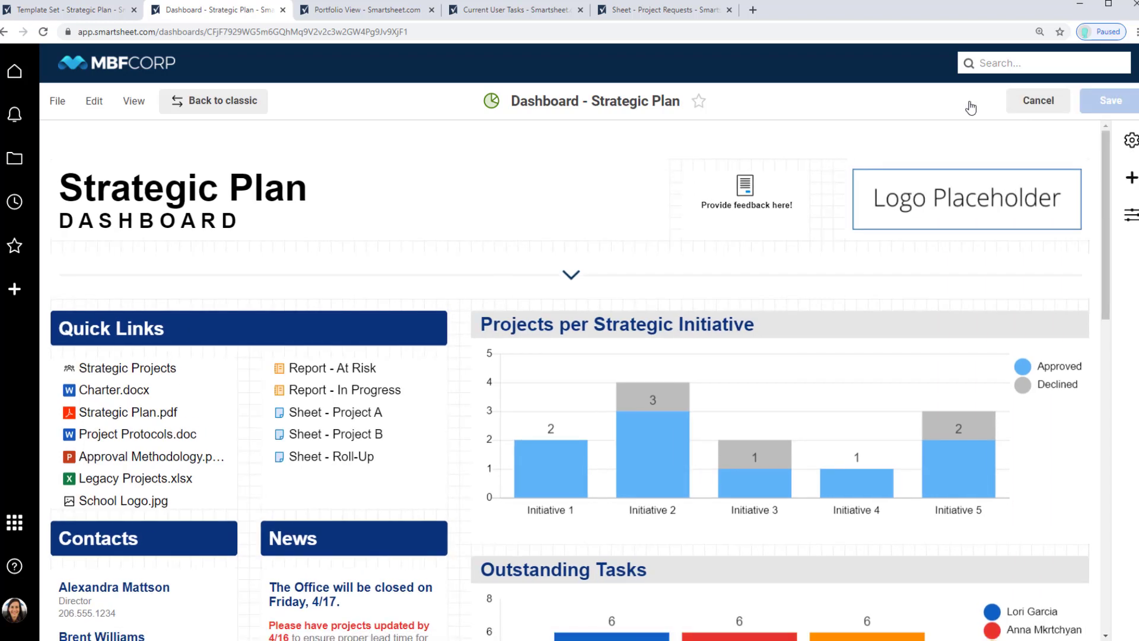
click(1132, 179)
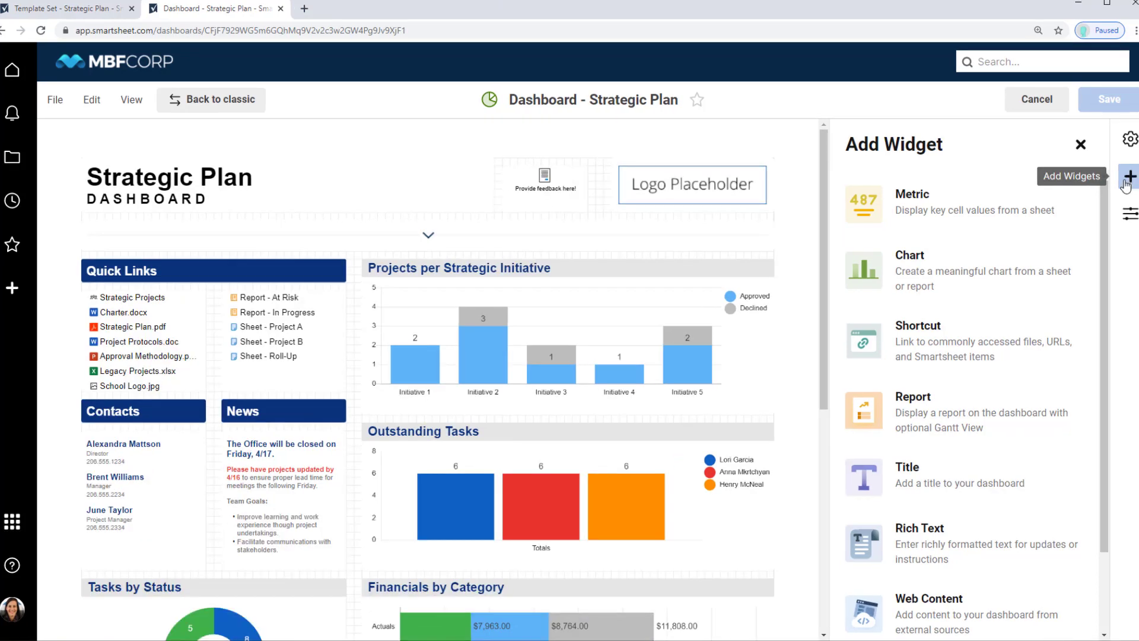
Set the dashboard's background color to Grey and save the dashboard
click(1126, 143)
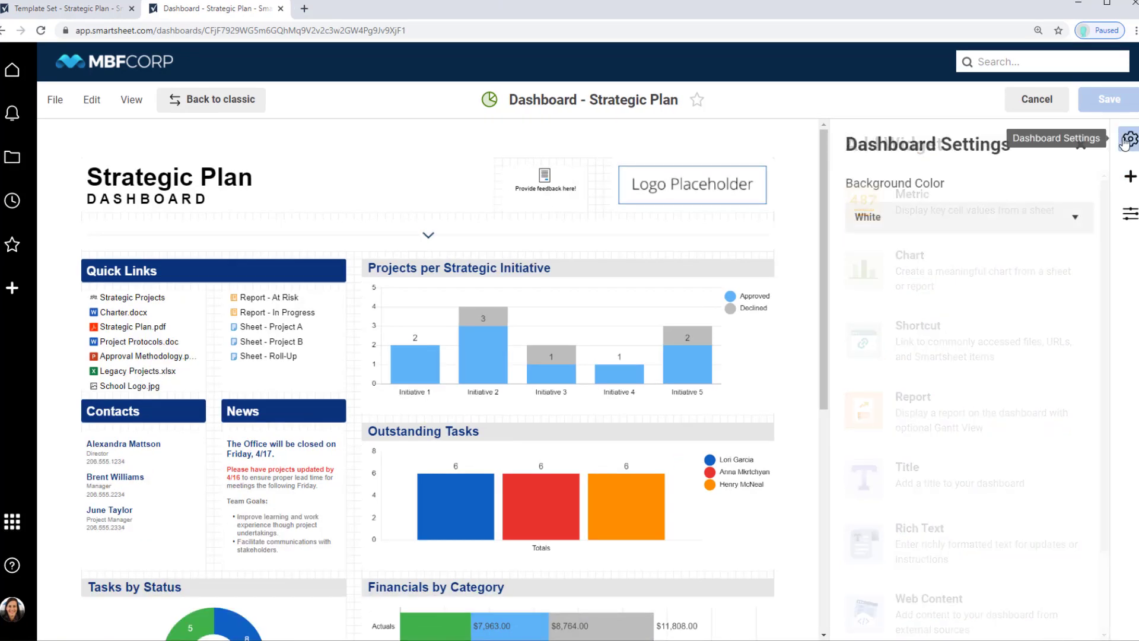
click(1002, 229)
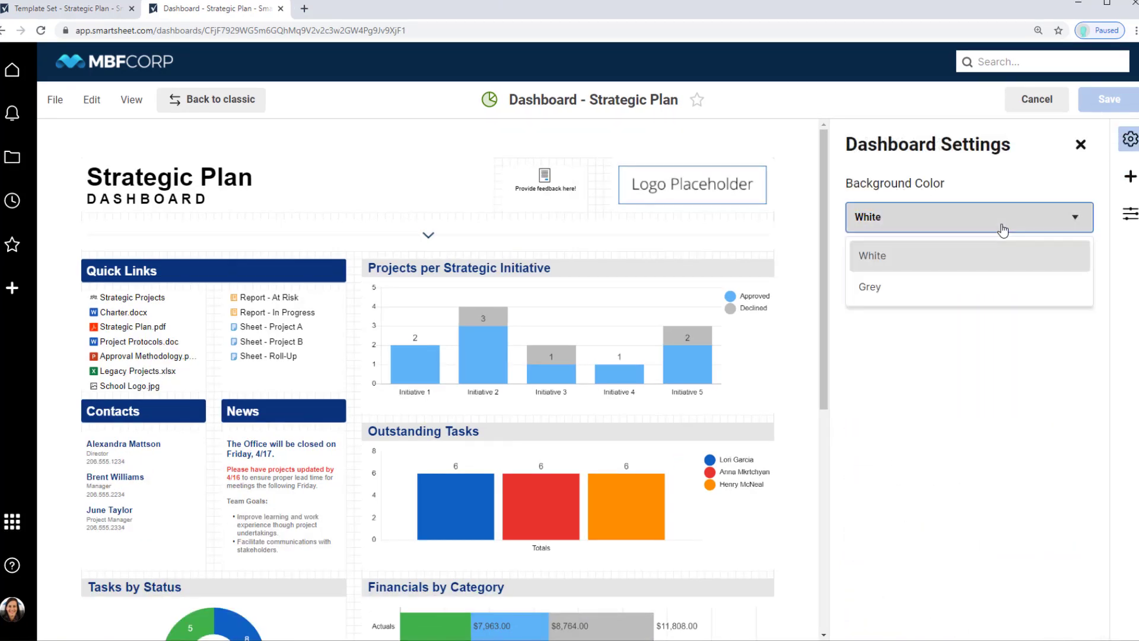
click(962, 286)
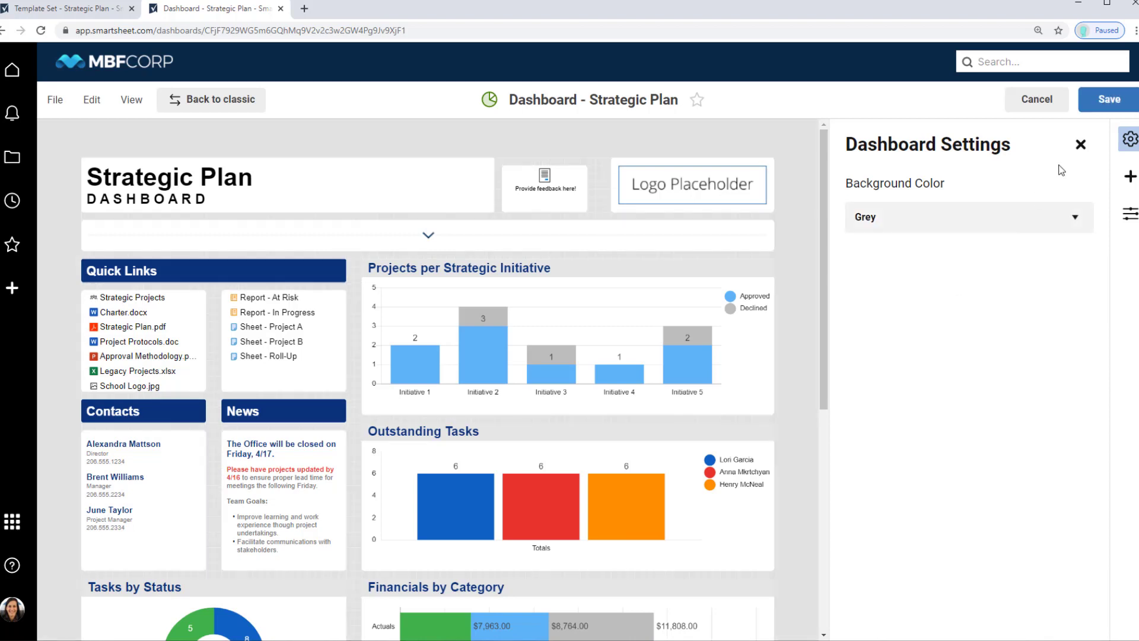
click(1110, 109)
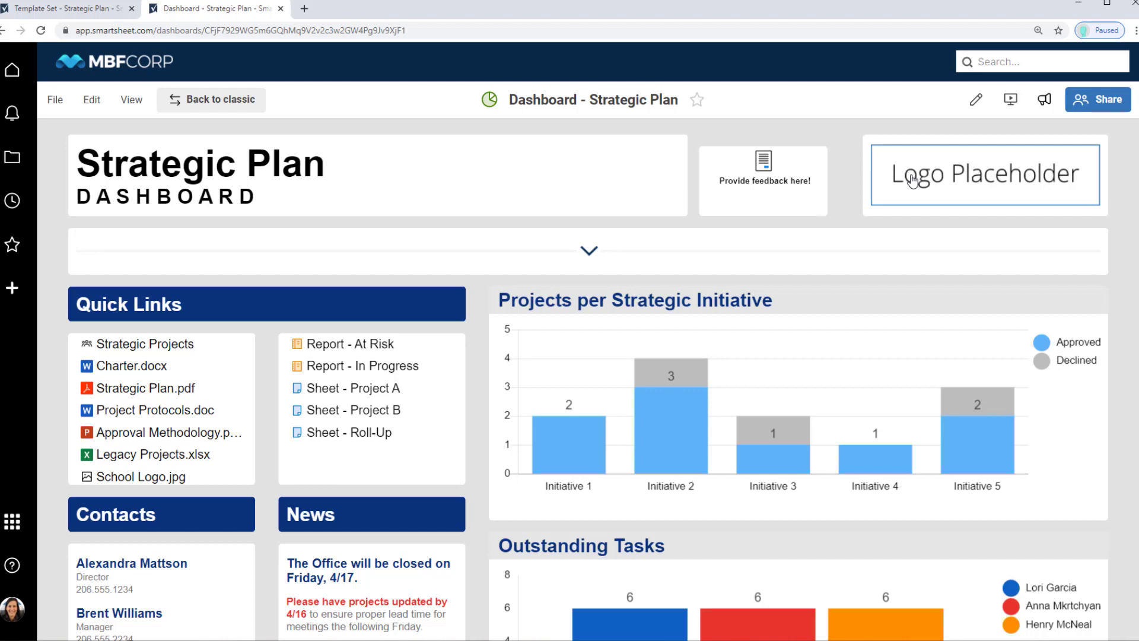
Edit the dashboard's logo placeholder widget and replace its image with the Smartsheet logo uploaded from the computer
click(983, 108)
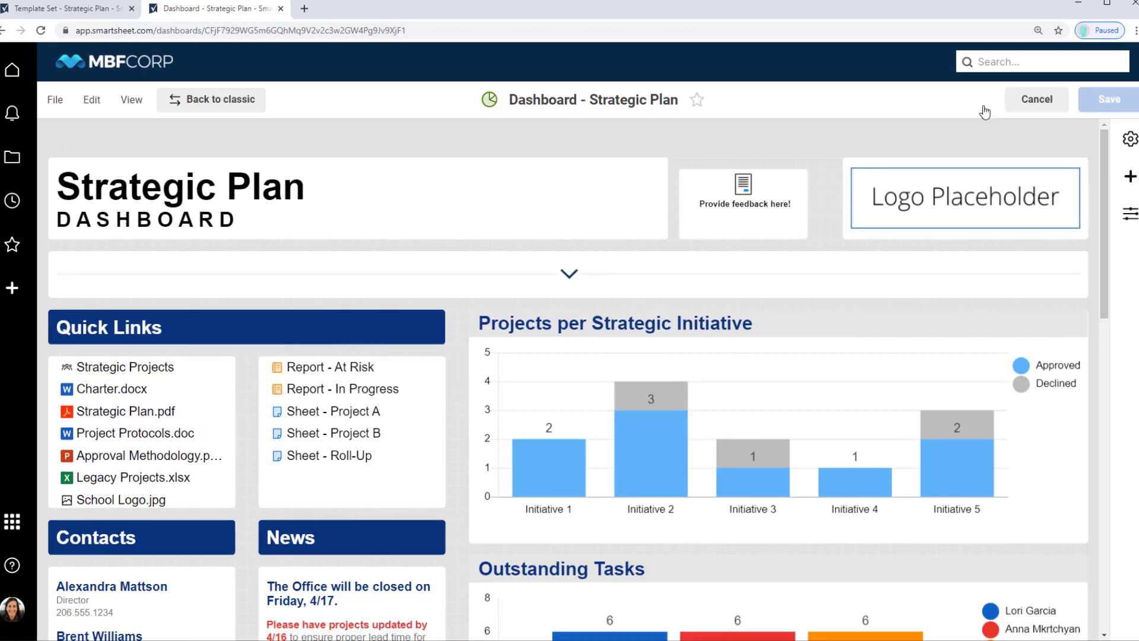
click(1131, 176)
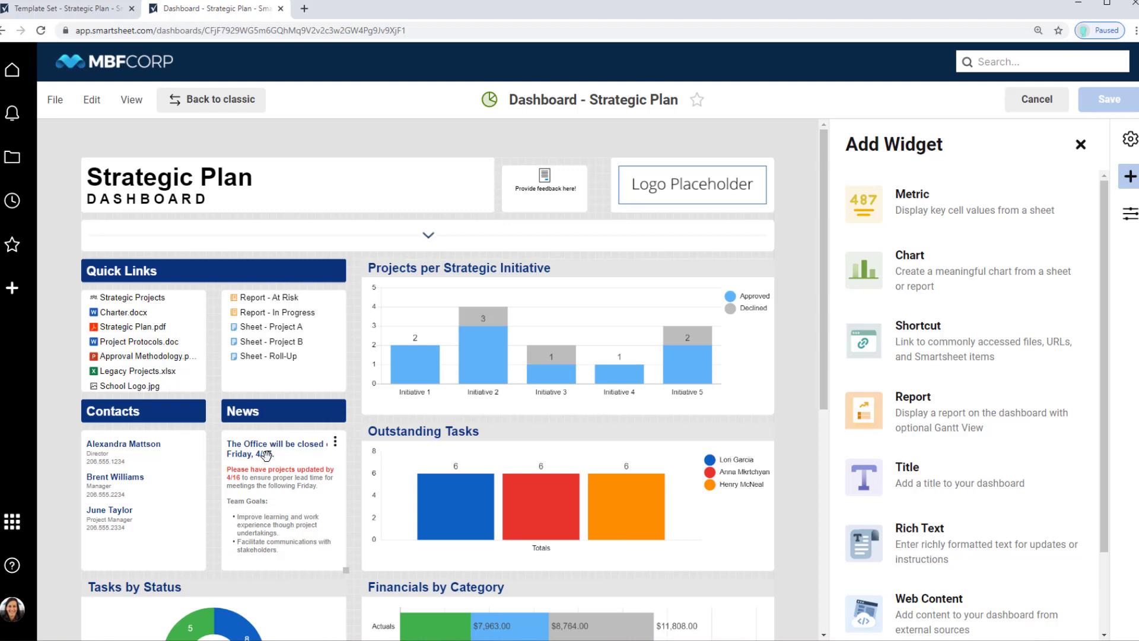
click(706, 187)
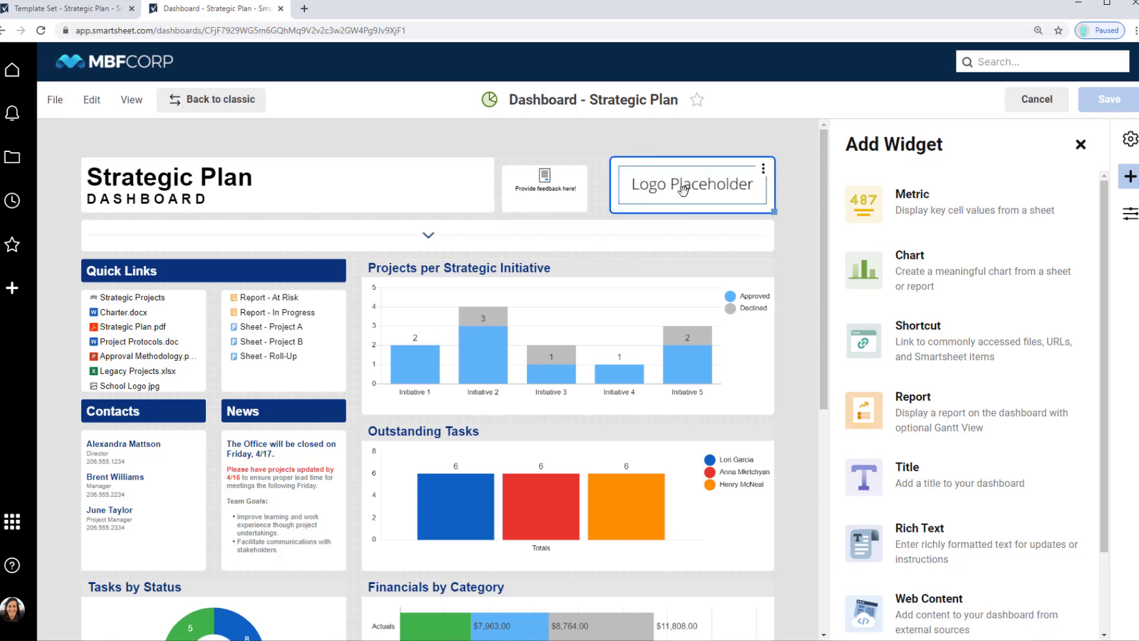
click(764, 170)
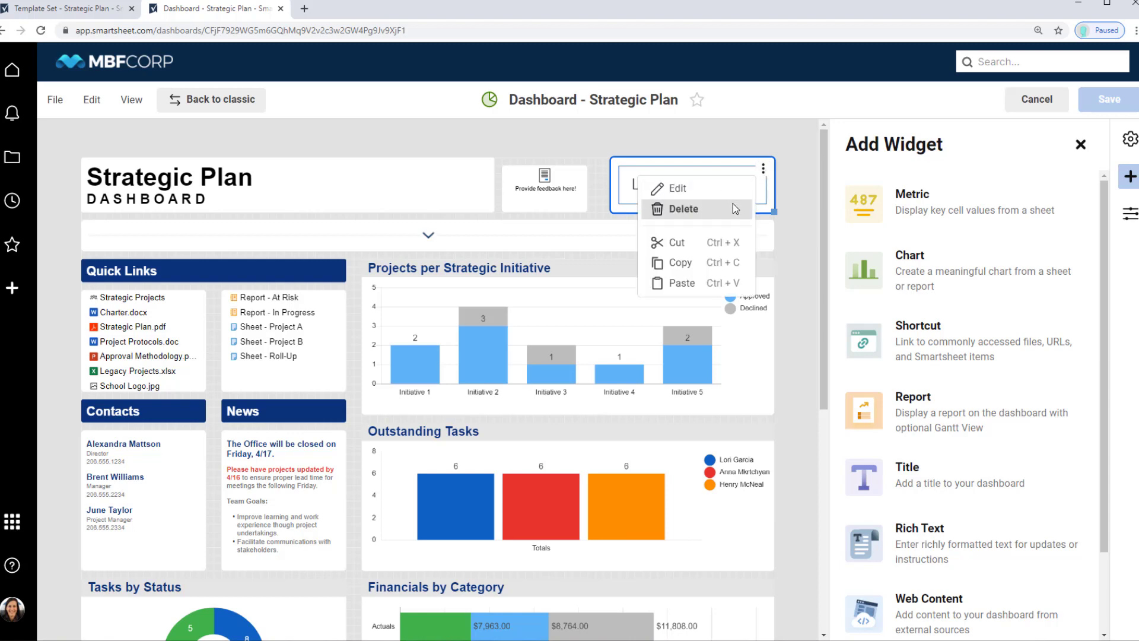
click(676, 186)
click(1051, 232)
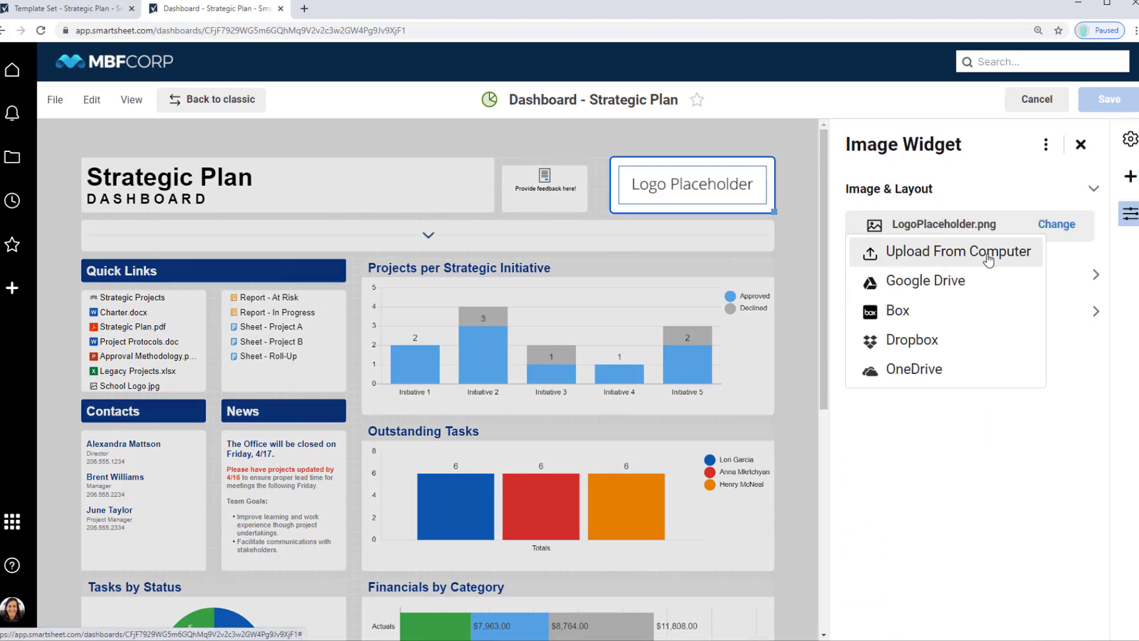
click(908, 261)
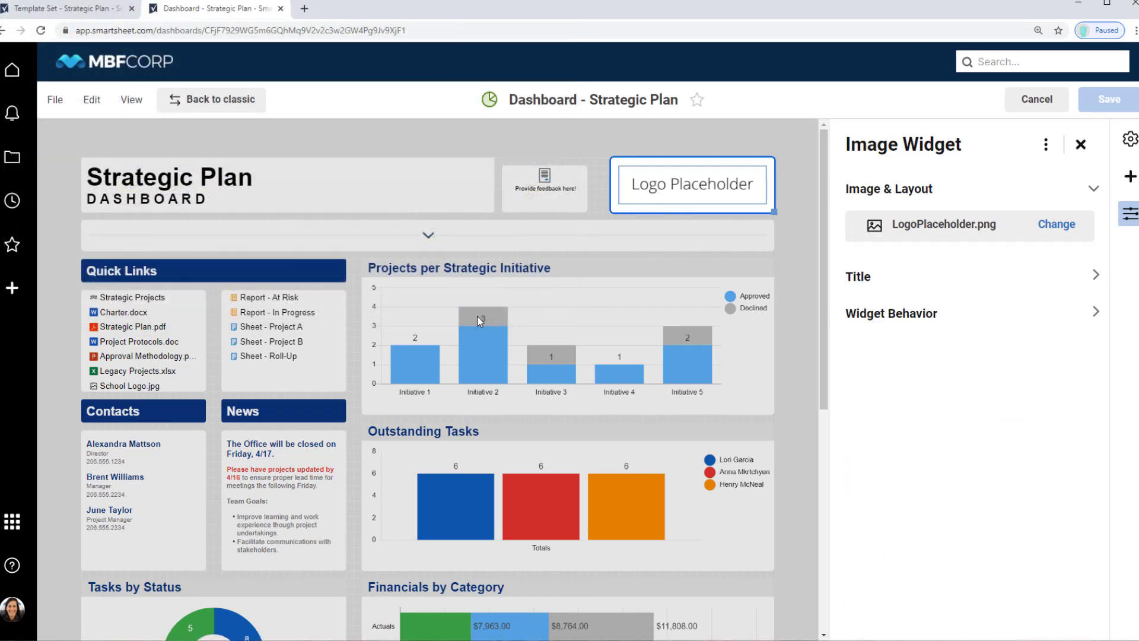
click(861, 315)
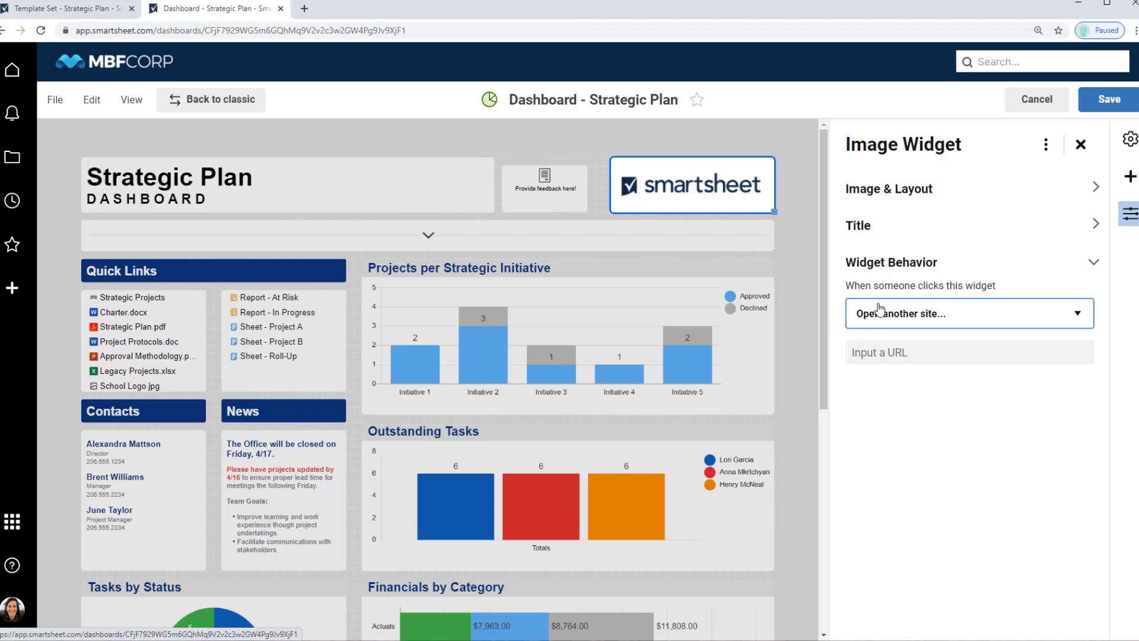
click(931, 313)
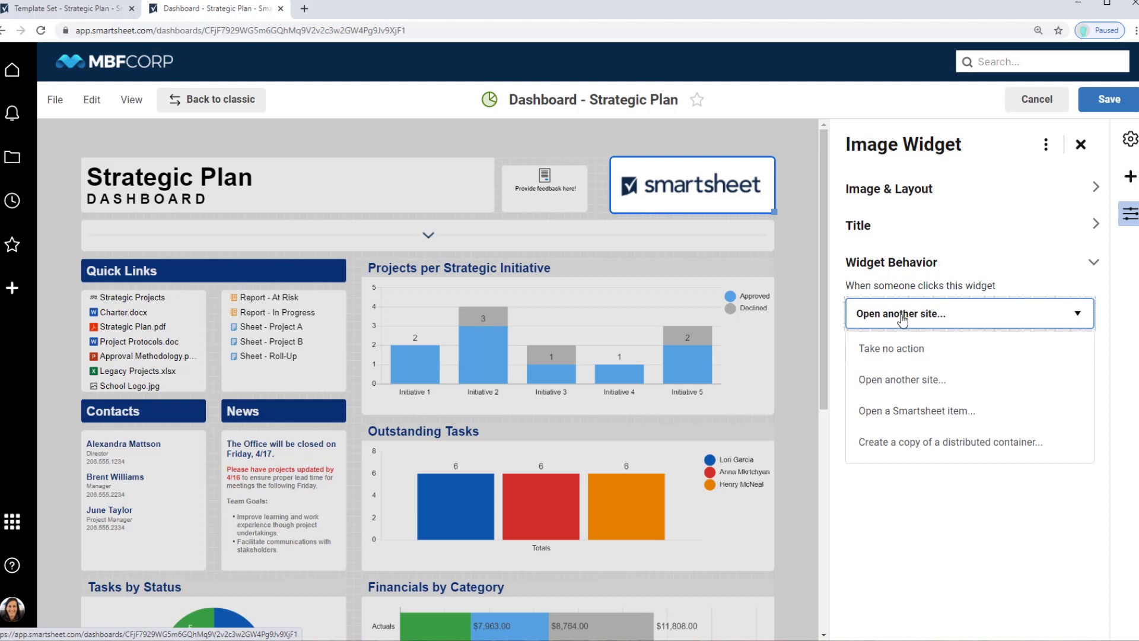
click(920, 380)
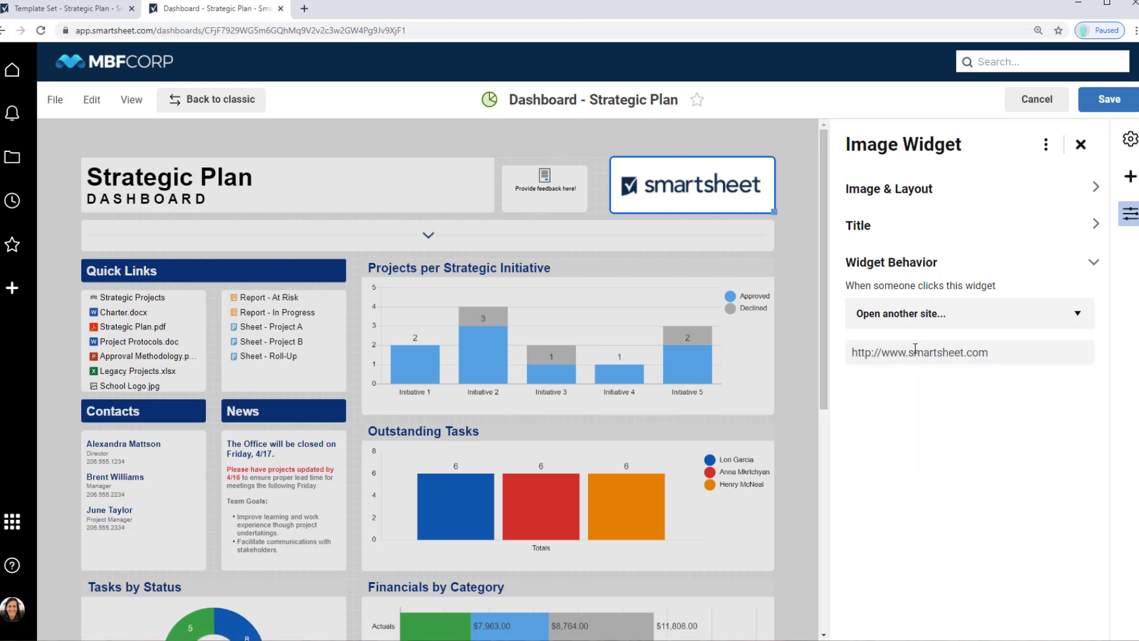
click(1002, 356)
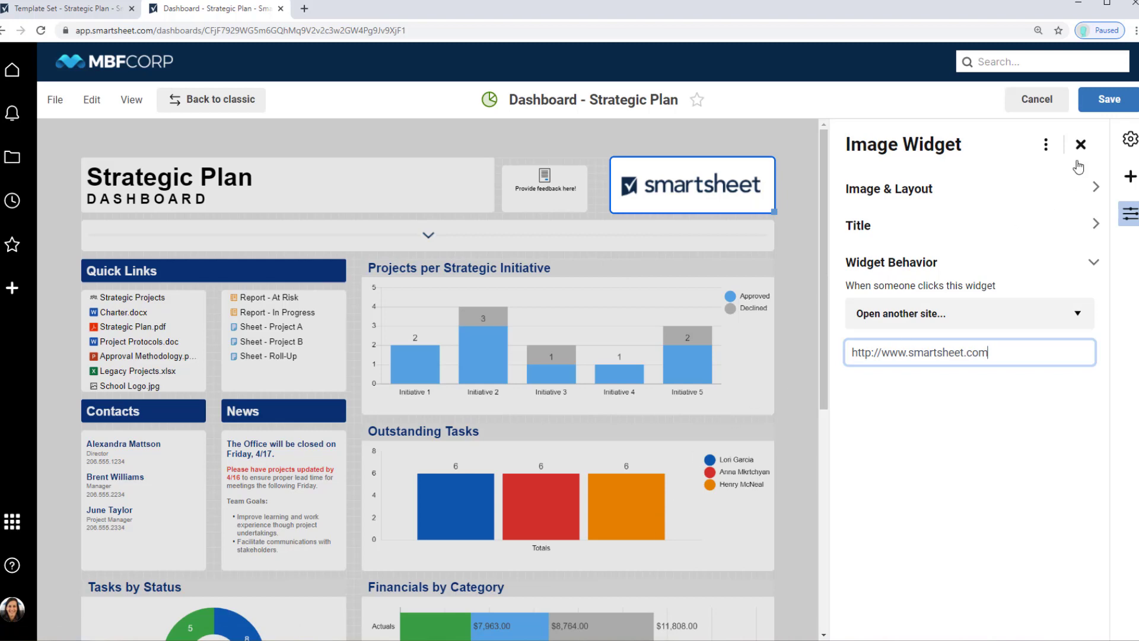
click(1100, 107)
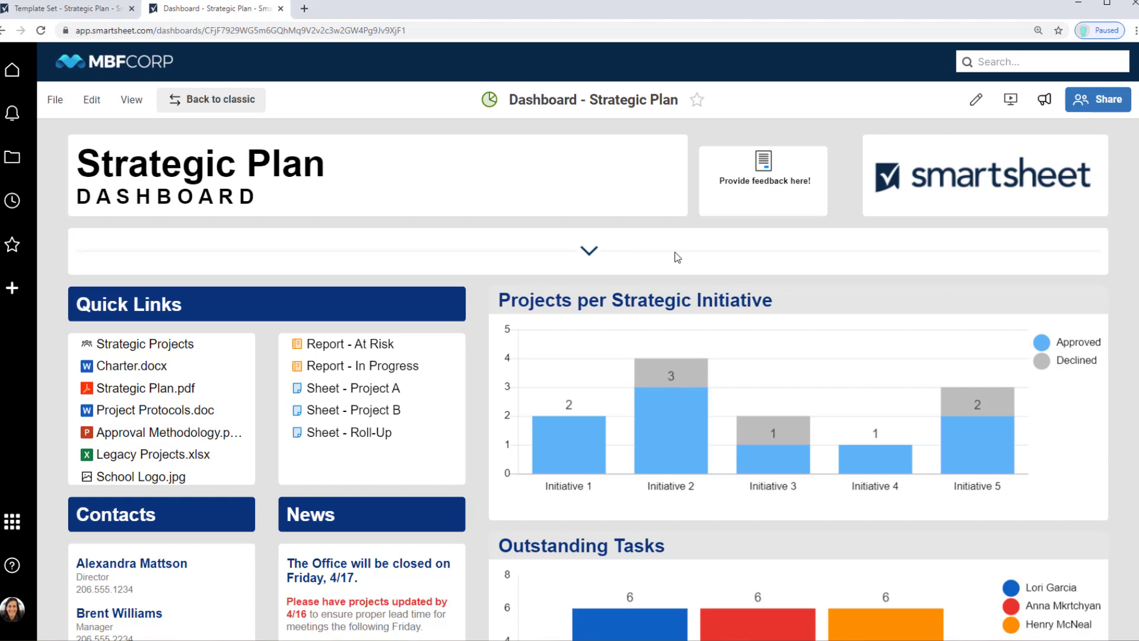
Reopen the dashboard for editing, display the available widget types and look through the dashboard's existing charts and reports
click(976, 100)
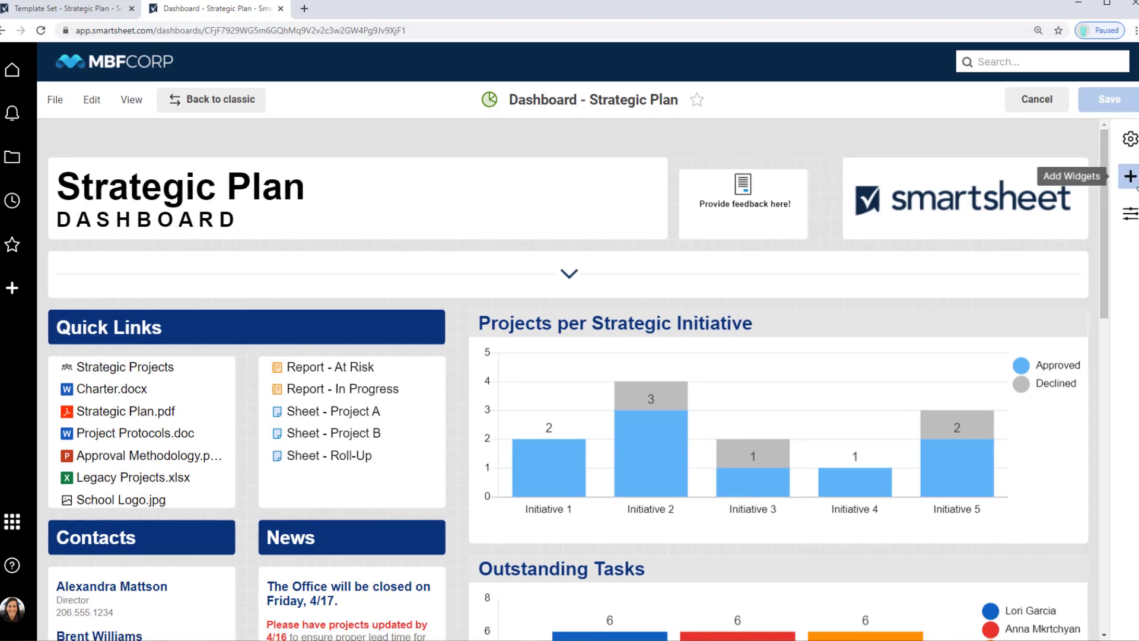
click(1131, 178)
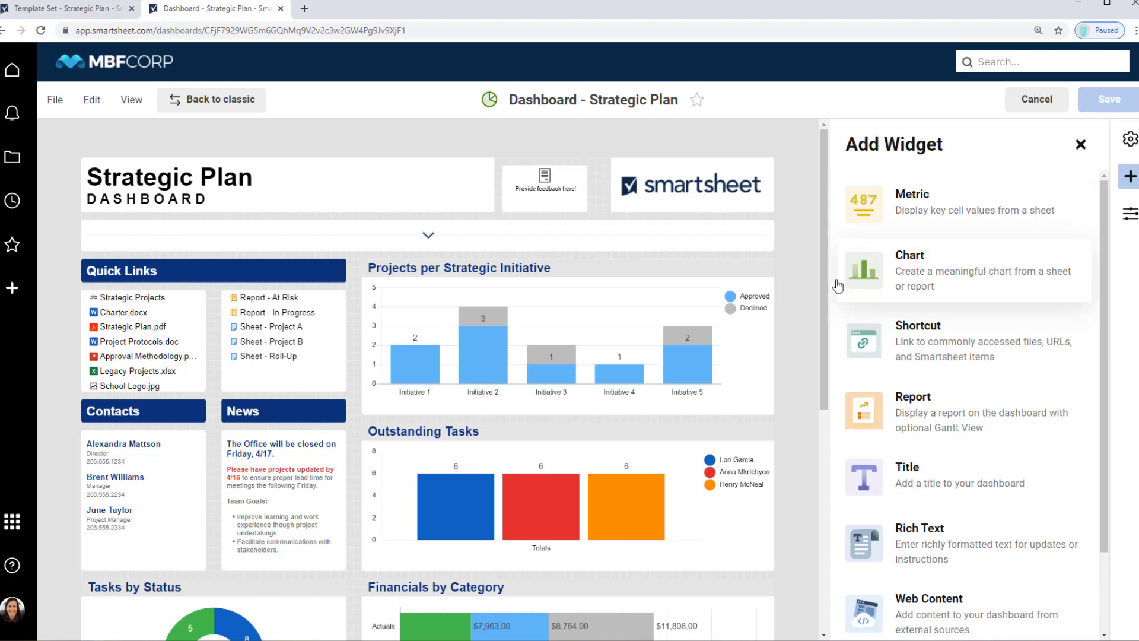
drag(819, 302, 794, 524)
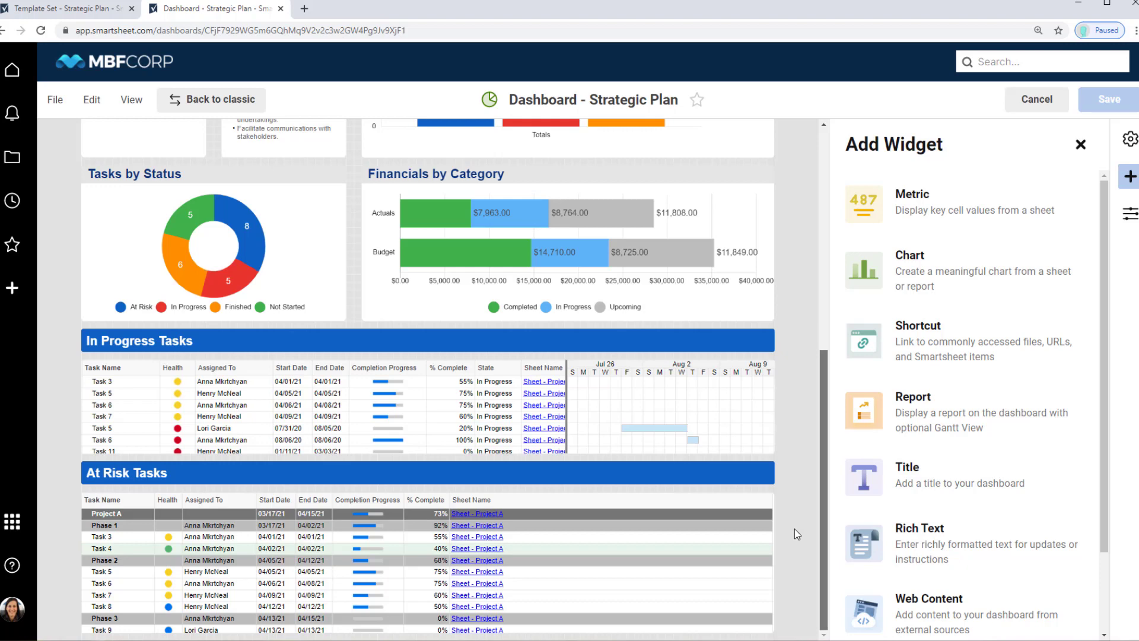
drag(795, 529, 811, 304)
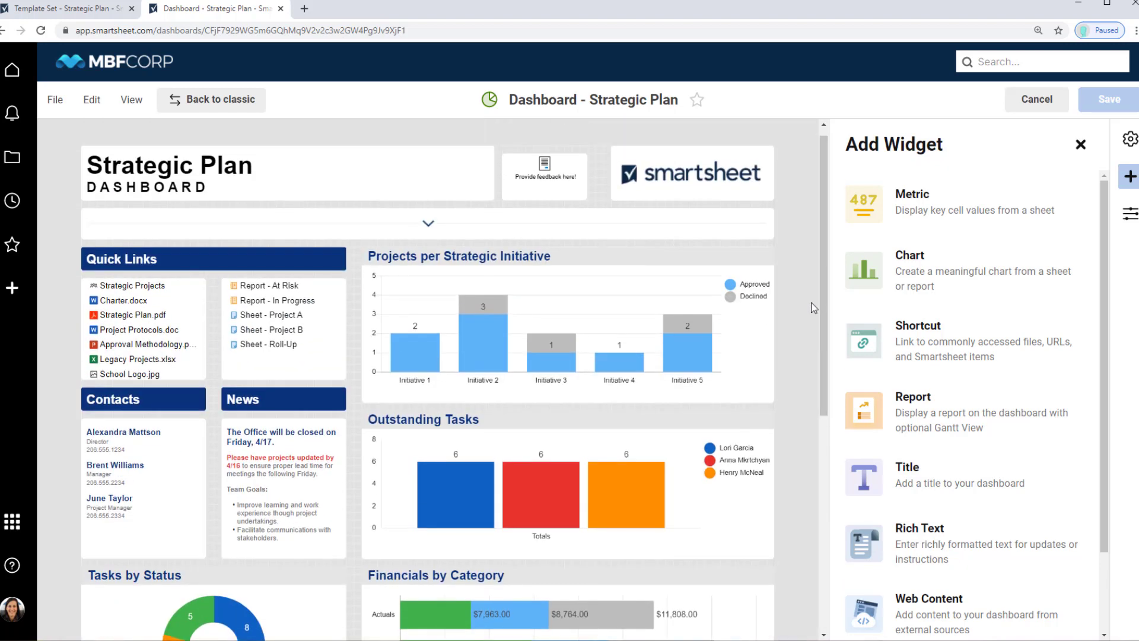
Add a Metric widget to the dashboard and select the row 1 % Complete cell of Sheet - Project A as its data
click(937, 211)
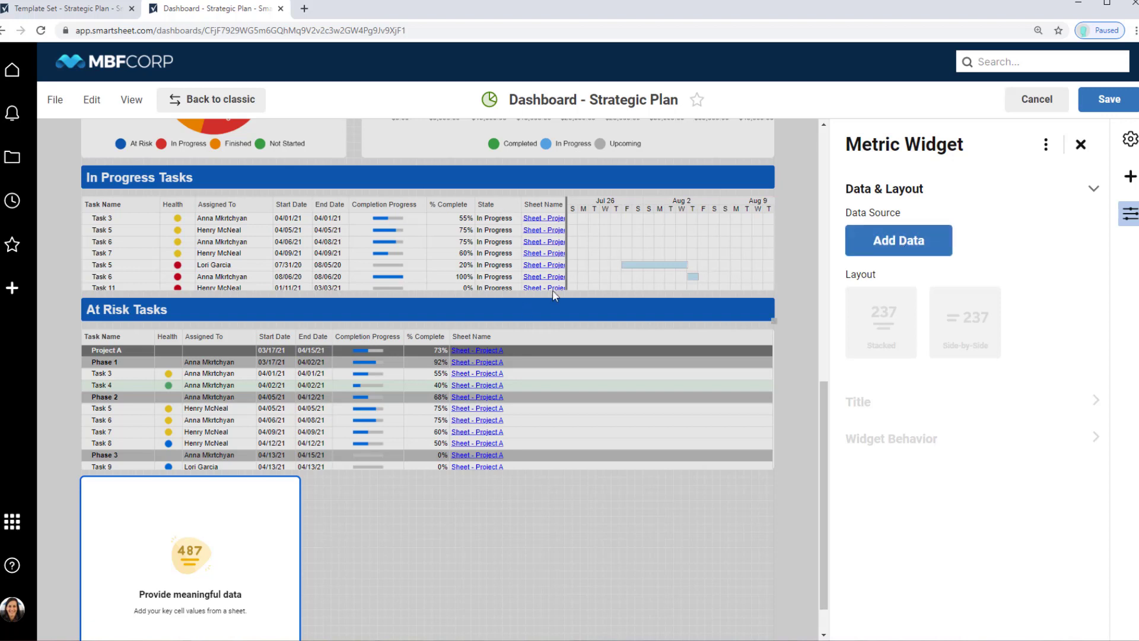
click(908, 247)
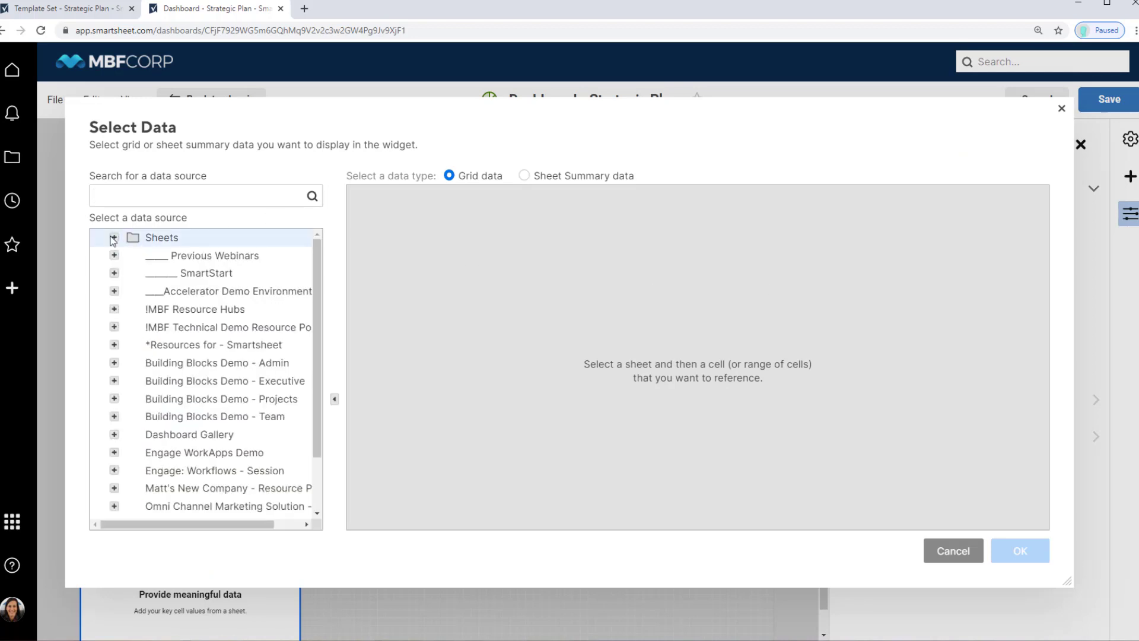
click(113, 274)
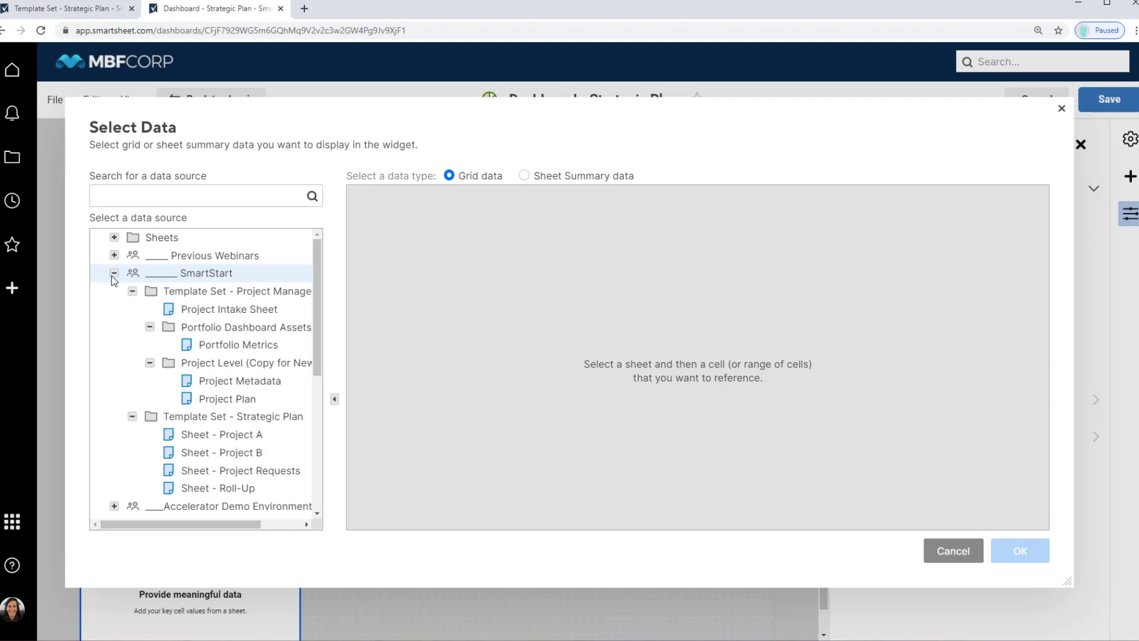
click(212, 436)
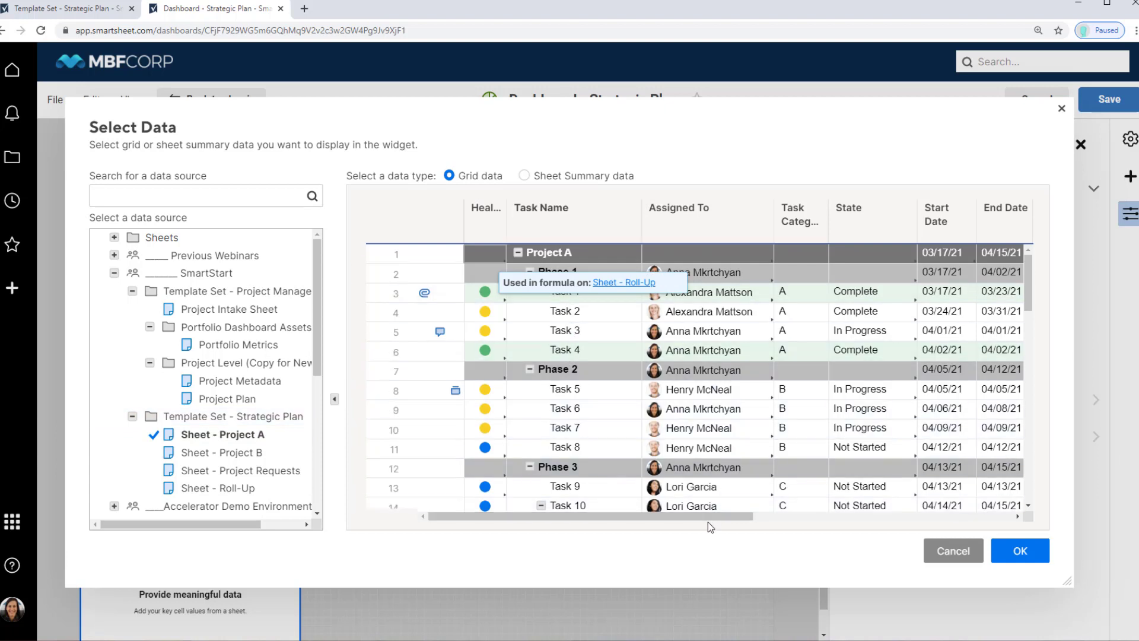
drag(715, 516, 801, 502)
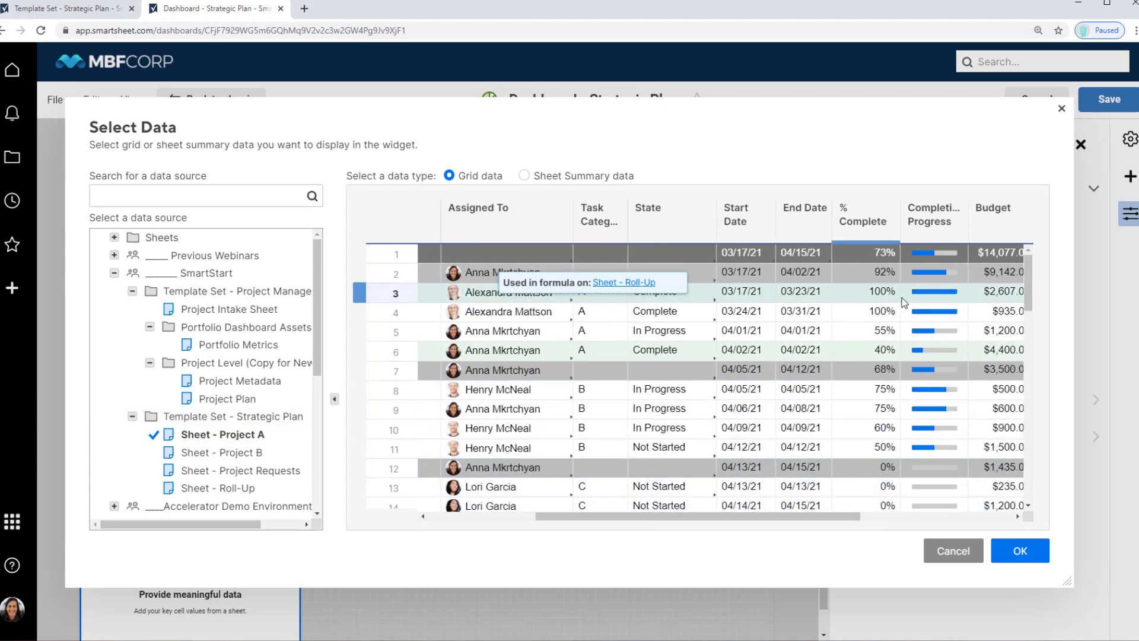
mouse_move(855, 258)
mouse_down()
mouse_move(860, 365)
mouse_move(855, 255)
mouse_up()
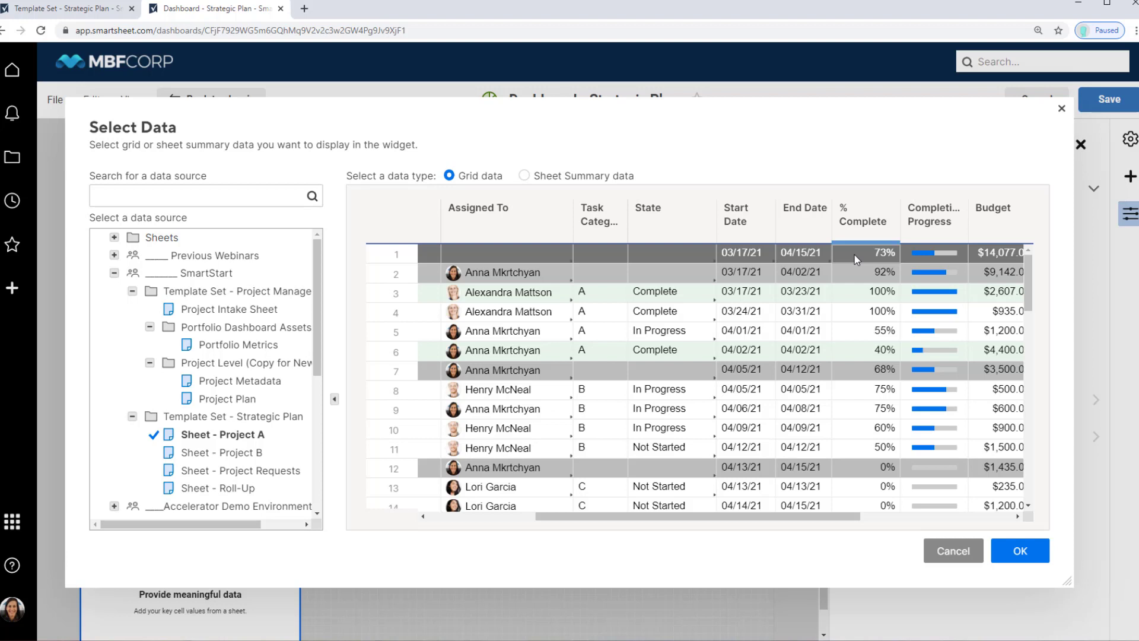
View the Sheet Summary data available for Project A, switch back to Grid data and accept the % Complete cell
click(531, 181)
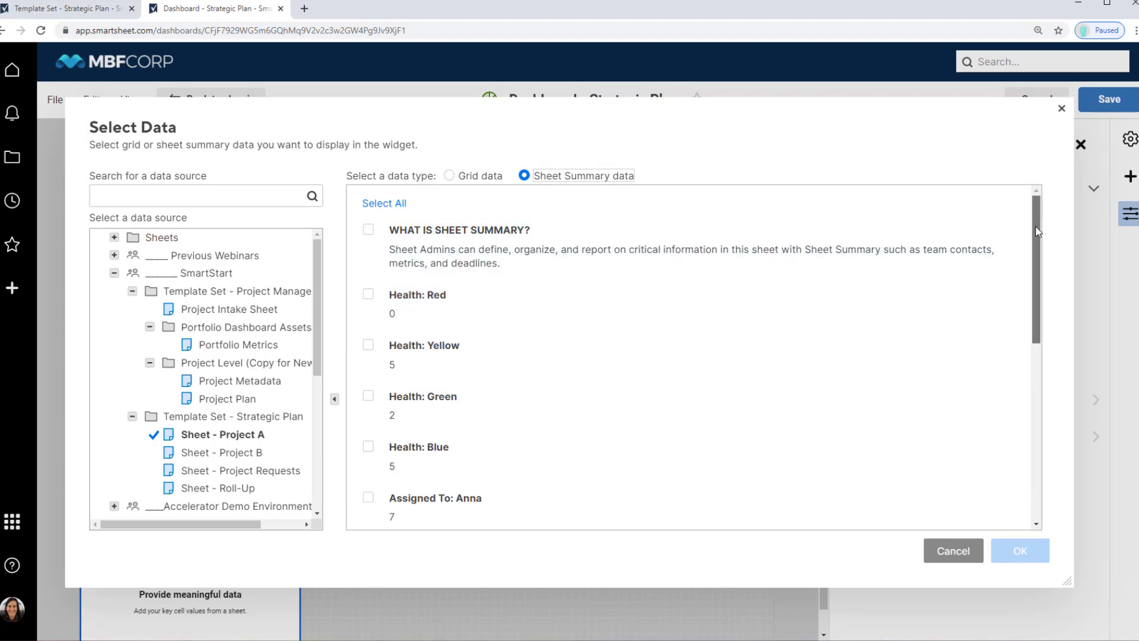
mouse_move(1037, 232)
mouse_down()
mouse_move(988, 424)
mouse_move(1010, 256)
mouse_move(952, 230)
mouse_up()
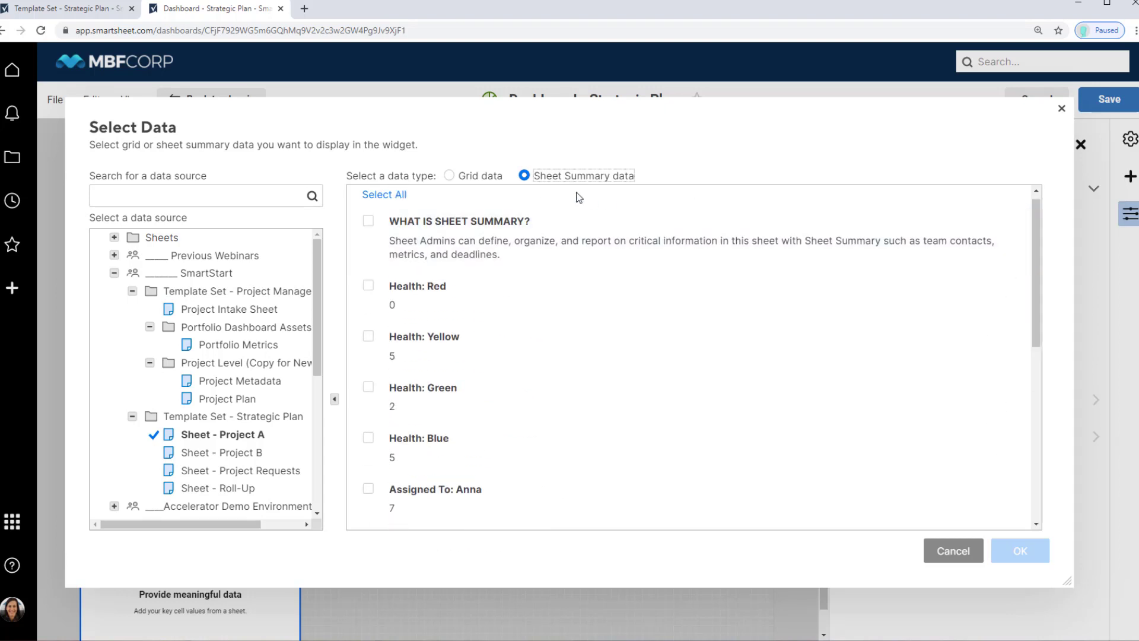
click(481, 177)
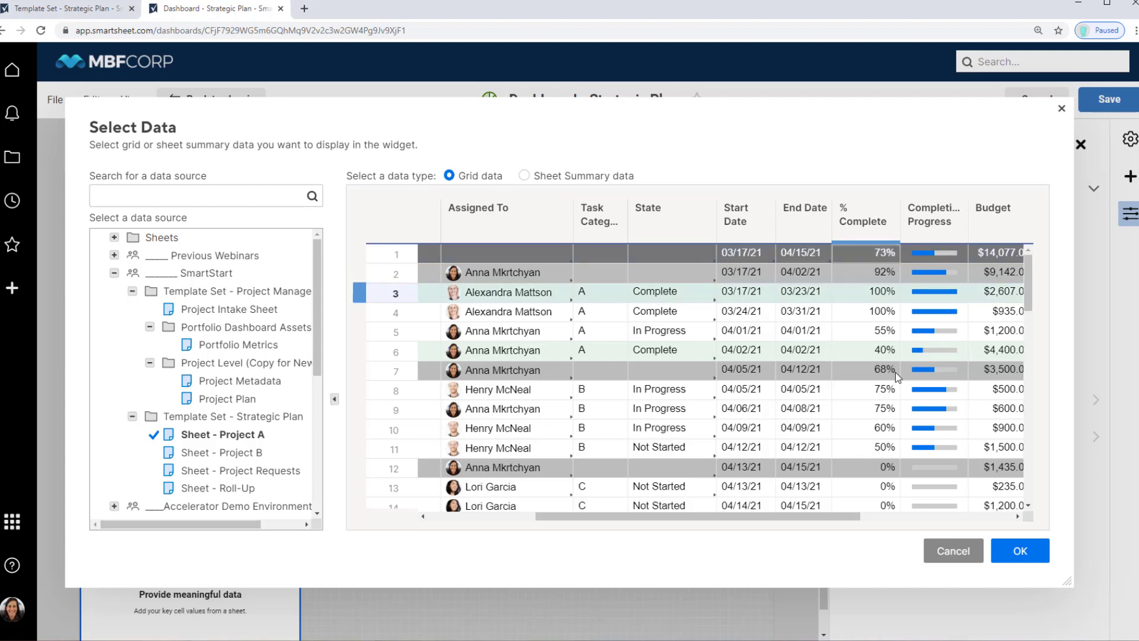
click(1012, 558)
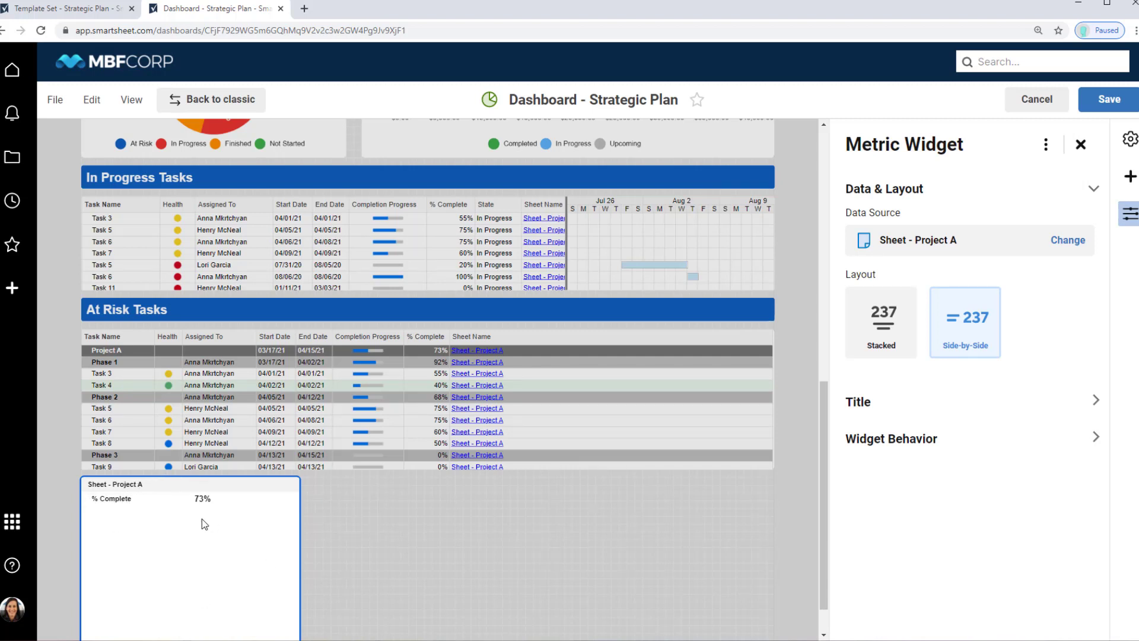
Set the metric widget's layout to Stacked and the percentage value's font size to 36
click(882, 347)
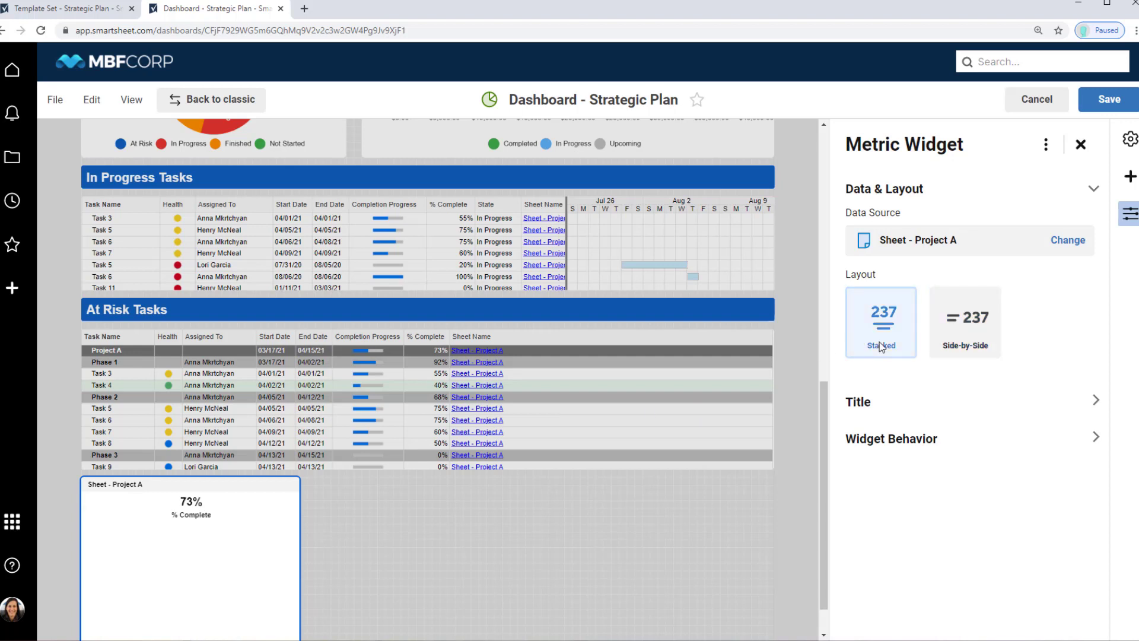
click(185, 516)
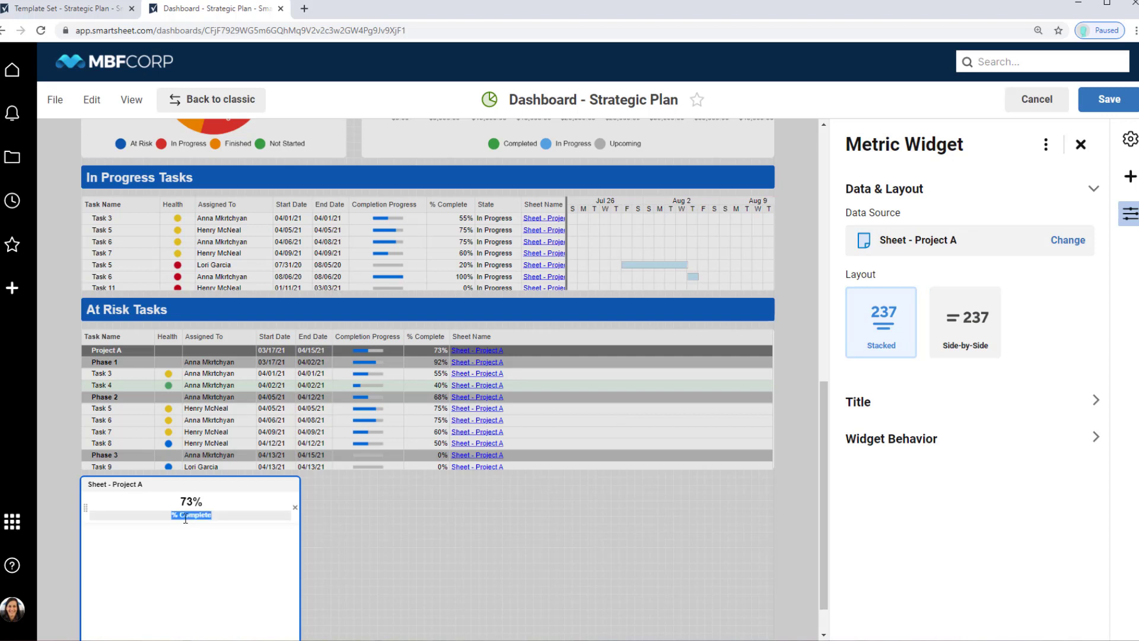
click(188, 504)
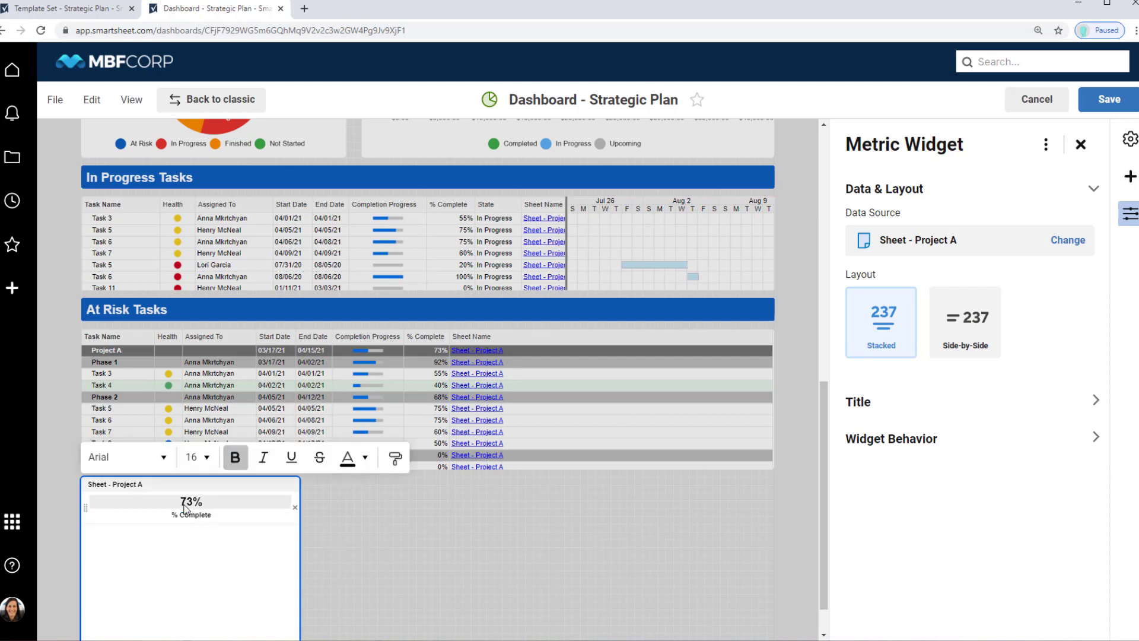
click(206, 457)
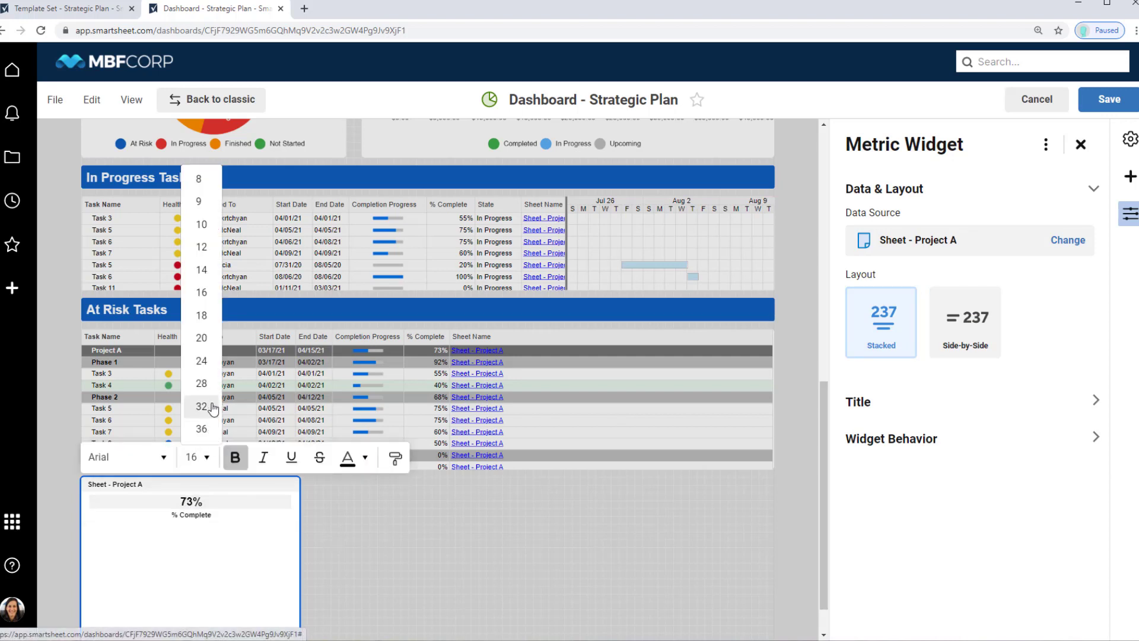
click(201, 428)
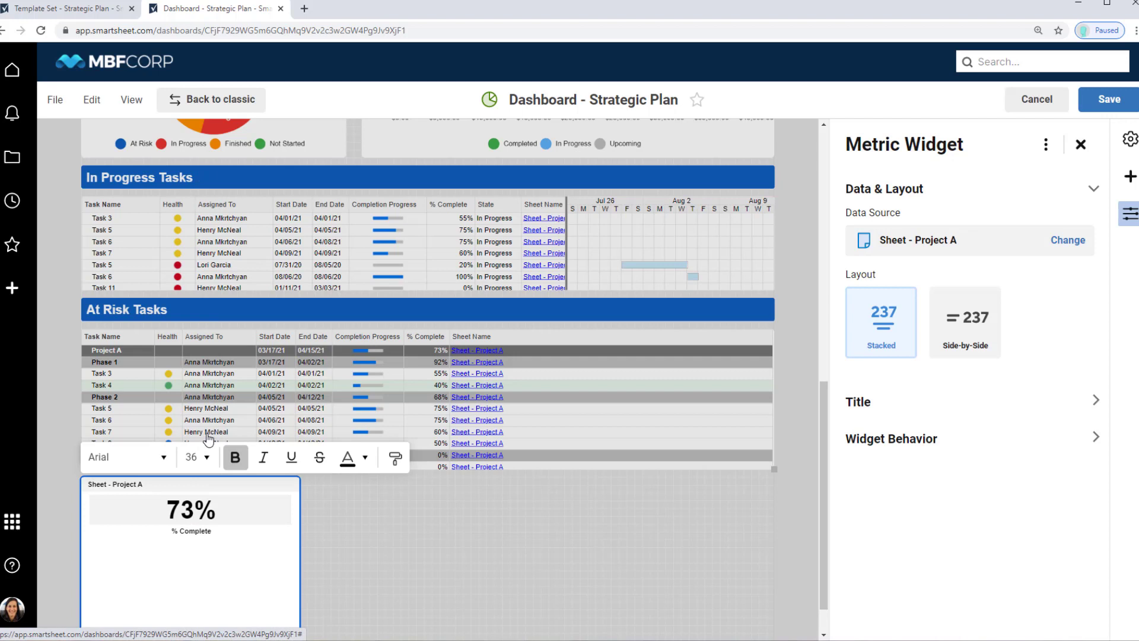
Relabel the metric as Project A and turn off the widget's title
triple_click(187, 536)
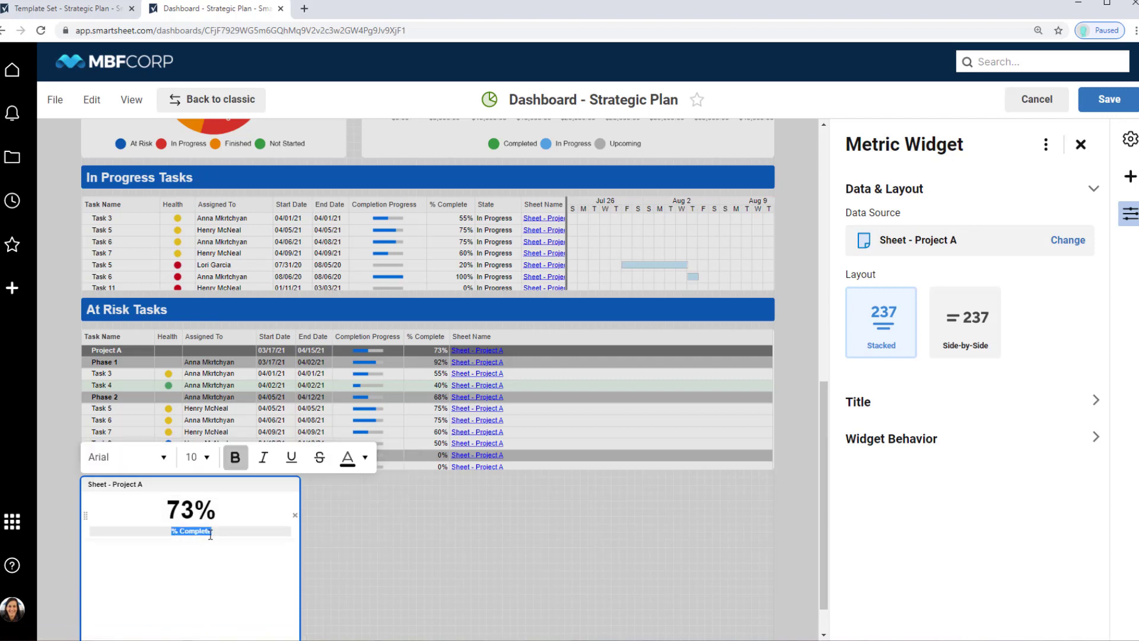
text(Project A)
click(859, 413)
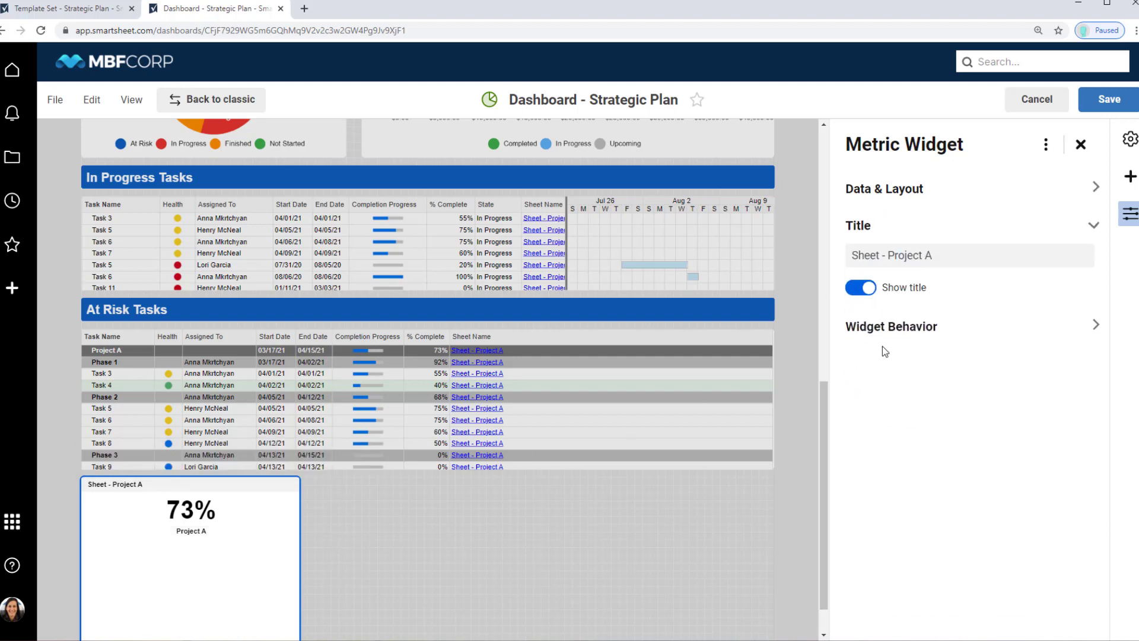
click(869, 291)
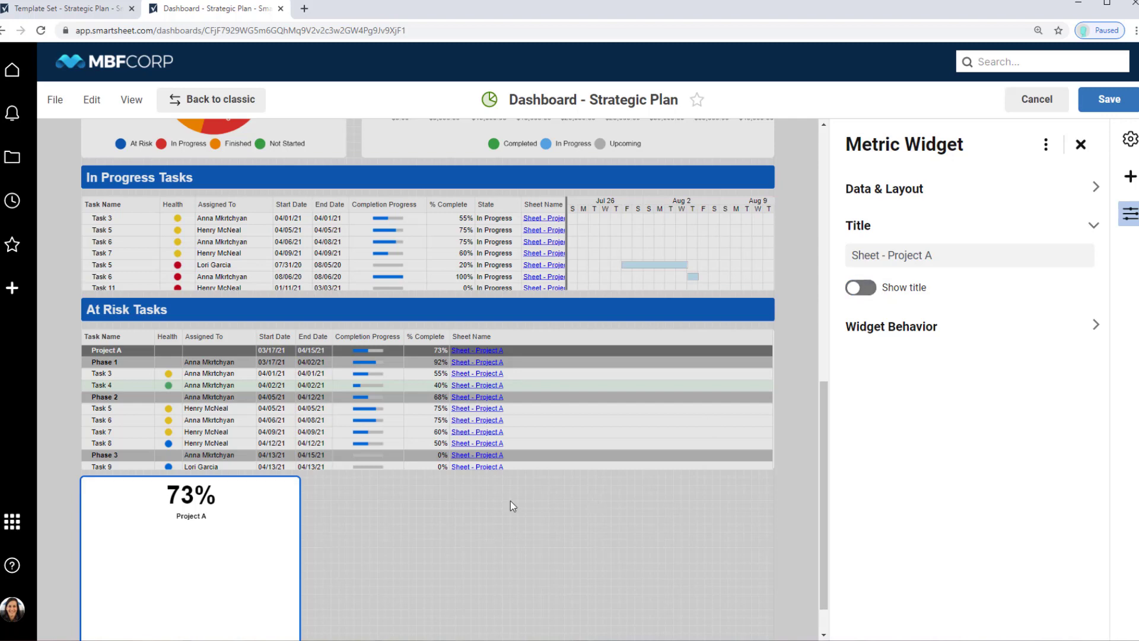
Shrink the Project A metric widget to a compact box that just fits the percentage and its label
drag(823, 410, 832, 470)
click(276, 575)
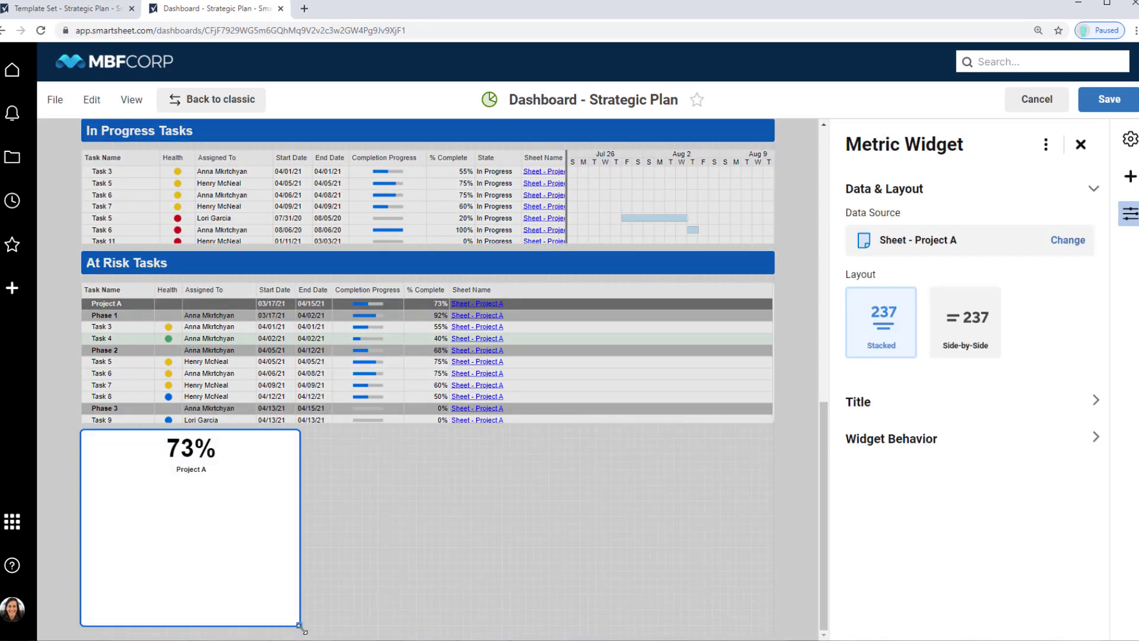
drag(295, 623, 167, 486)
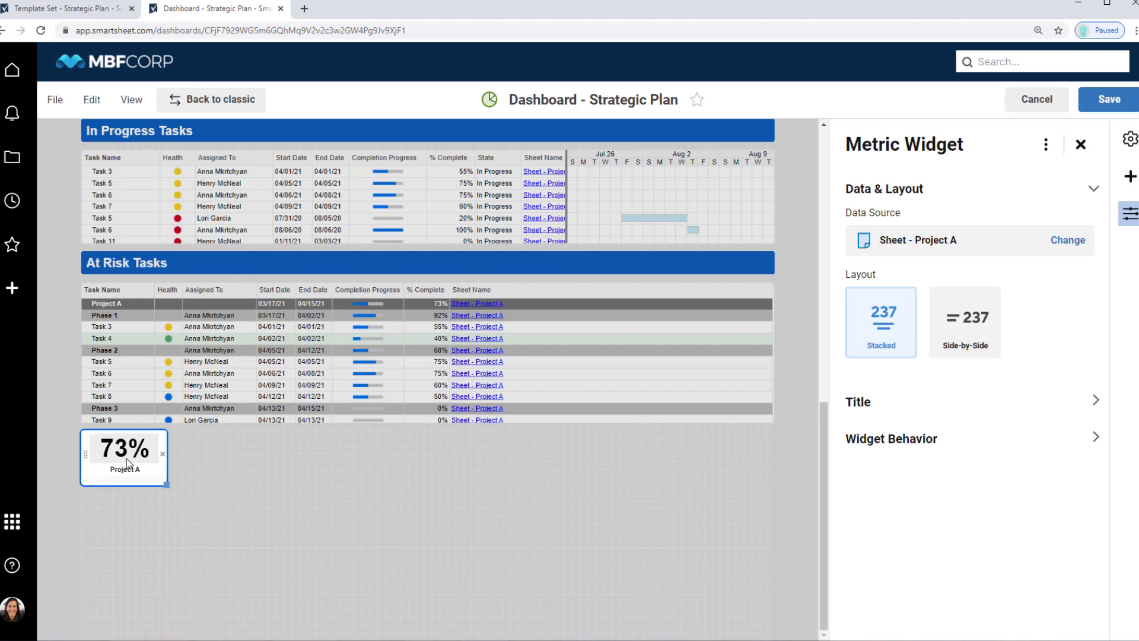
Cut the Project A metric widget and paste it above the Projects per Strategic Initiative chart
drag(86, 454, 160, 451)
right_click(161, 442)
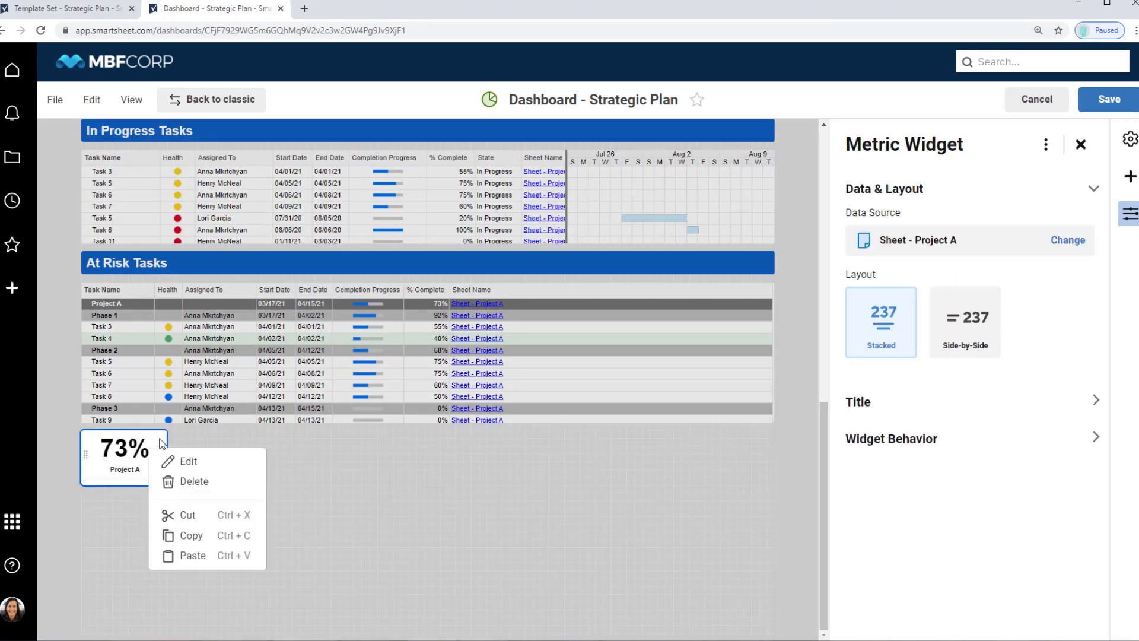
click(194, 522)
scroll(829, 145, up, 10)
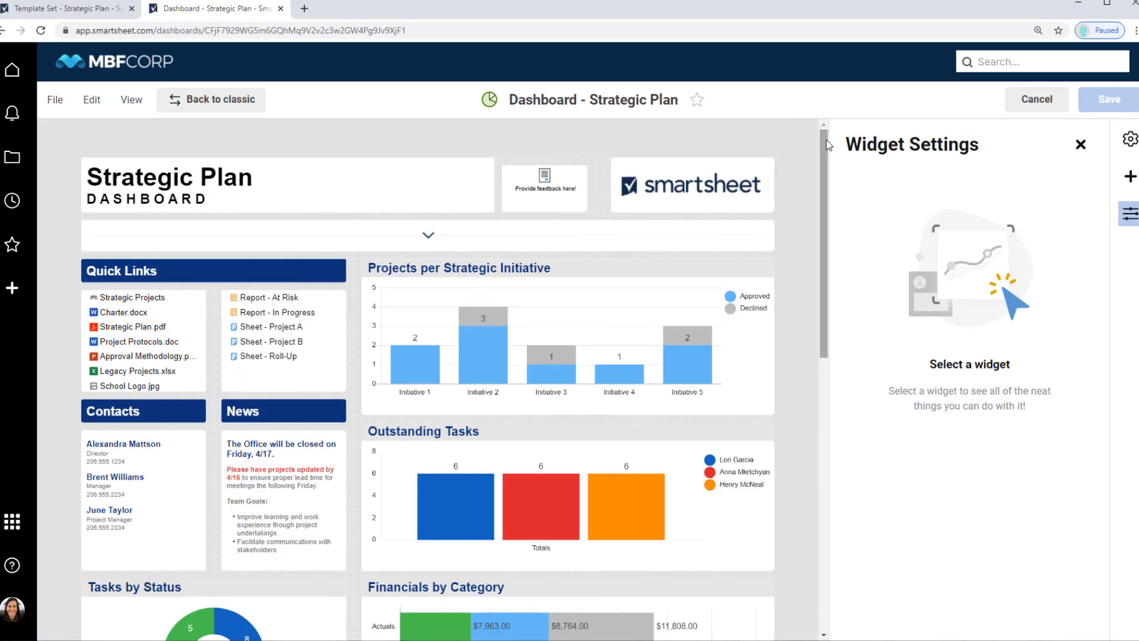
right_click(398, 256)
click(445, 271)
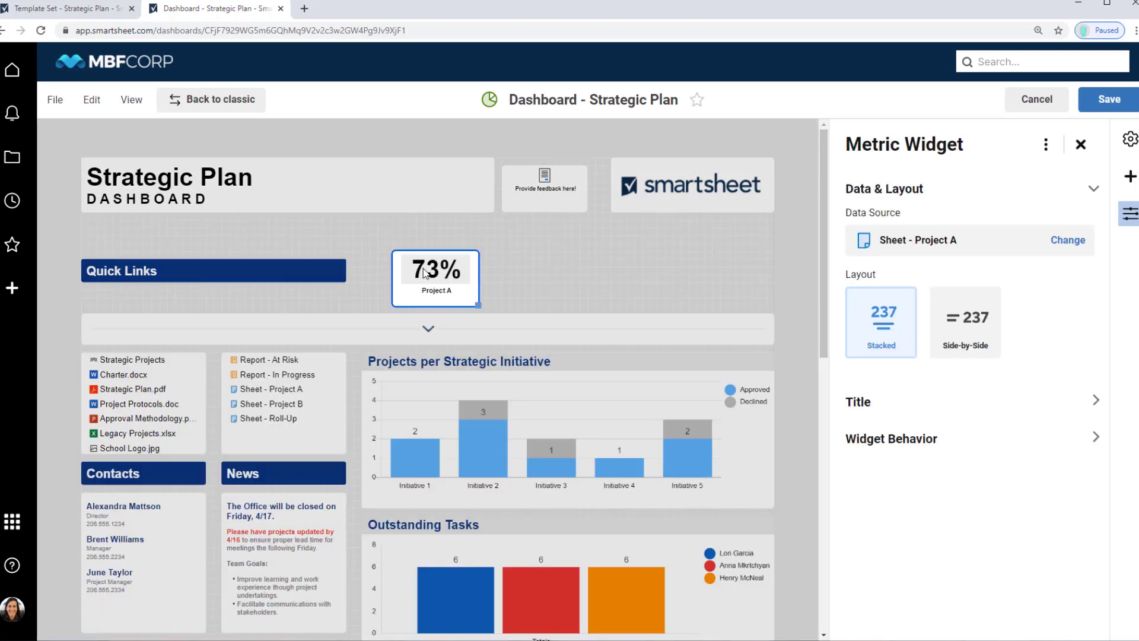
Move the arrow line image back beneath the dashboard title and align the Project A metric with the left edge of the charts
click(401, 336)
drag(401, 336, 395, 230)
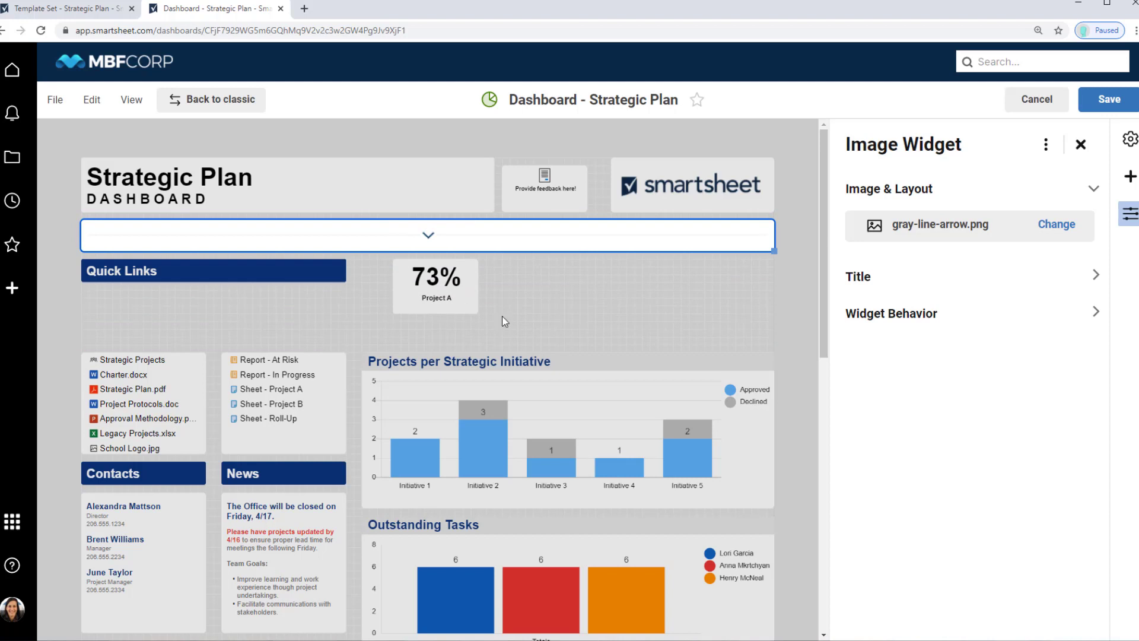
click(432, 293)
mouse_move(432, 294)
mouse_down()
mouse_move(410, 297)
mouse_move(425, 312)
mouse_up()
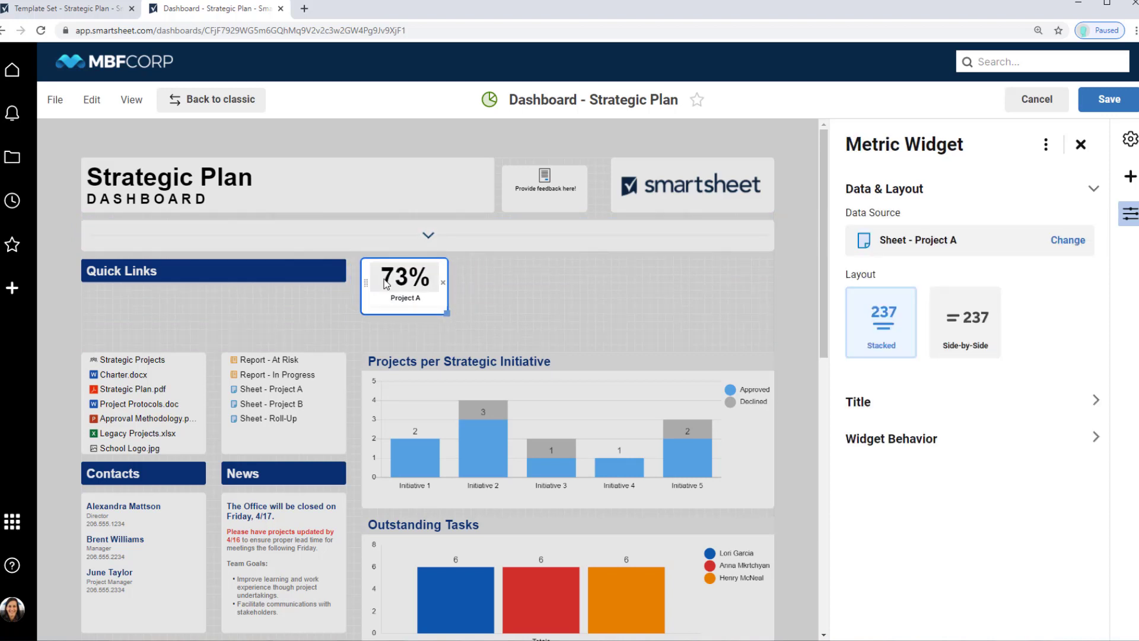
click(500, 298)
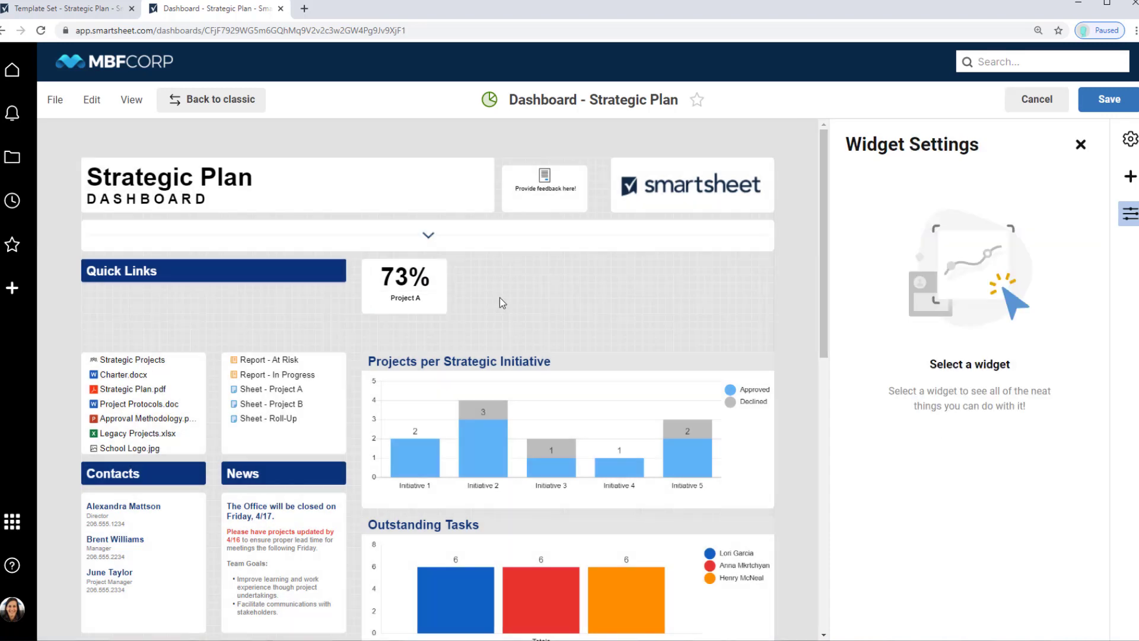
Copy the Project A metric widget and paste the duplicate immediately to its right
click(443, 272)
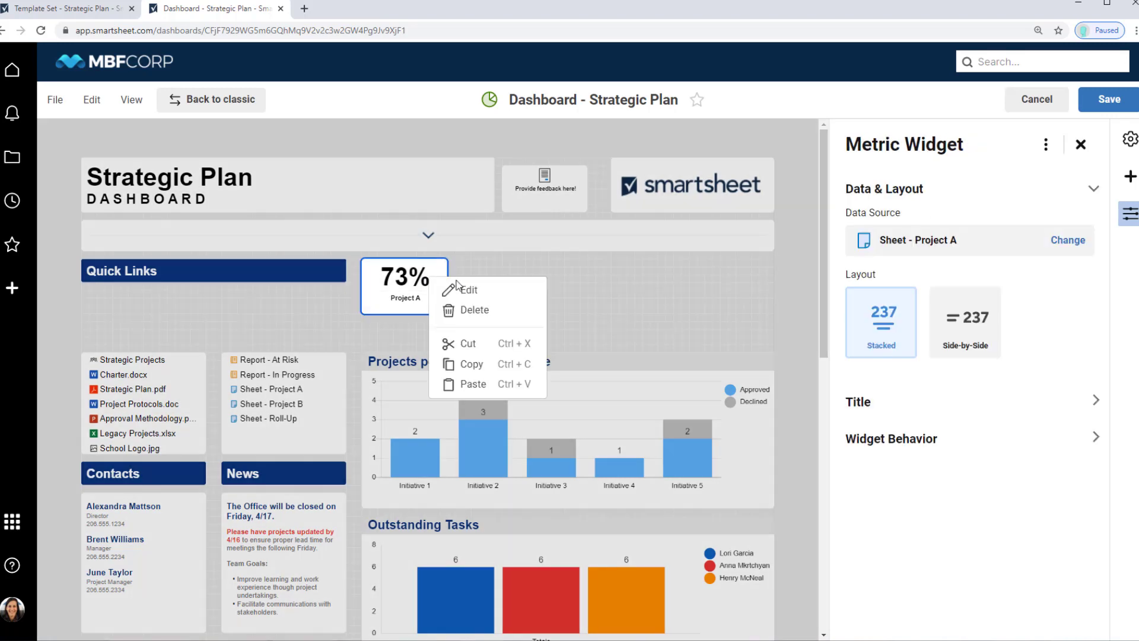
click(470, 363)
click(458, 265)
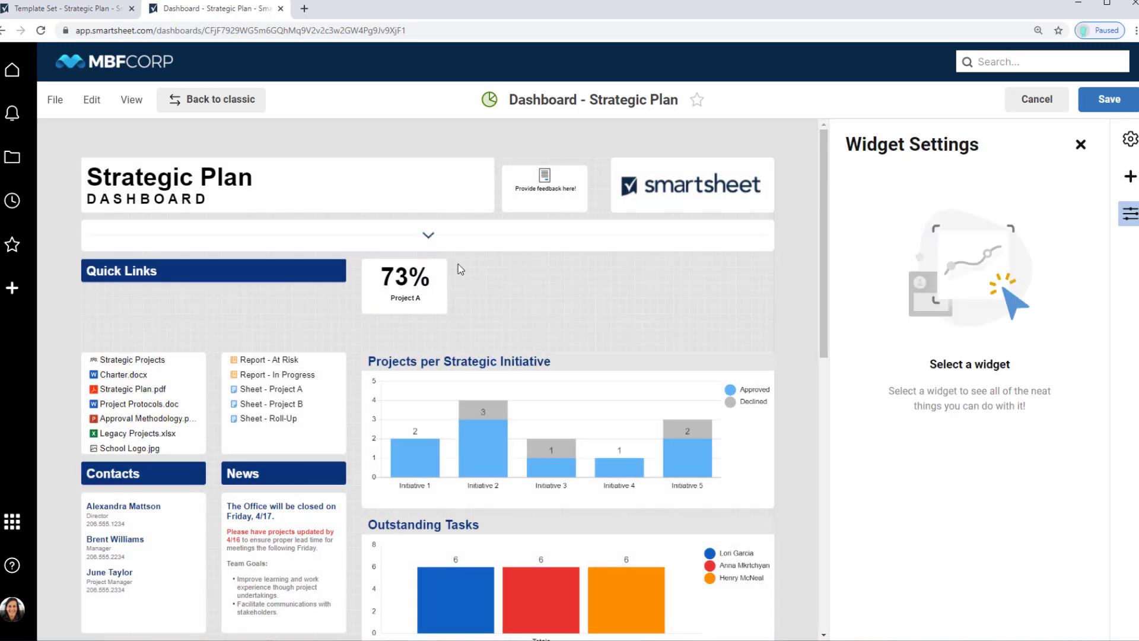
right_click(461, 265)
click(513, 279)
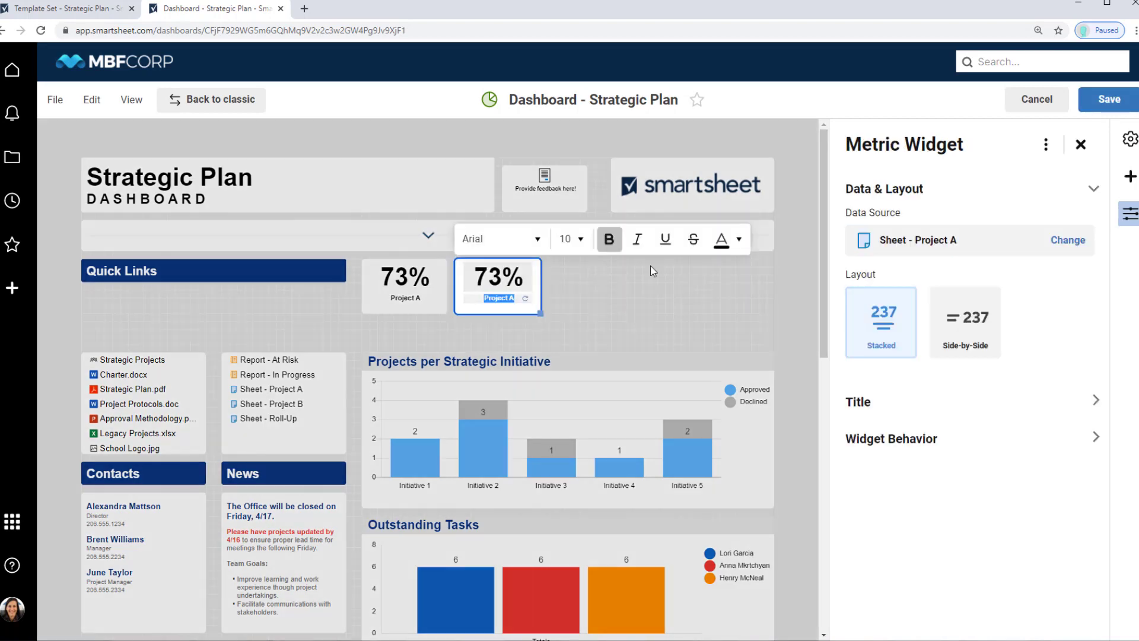
Change the duplicate metric's data source to the row 1 % Complete cell of Sheet - Project B
click(1062, 243)
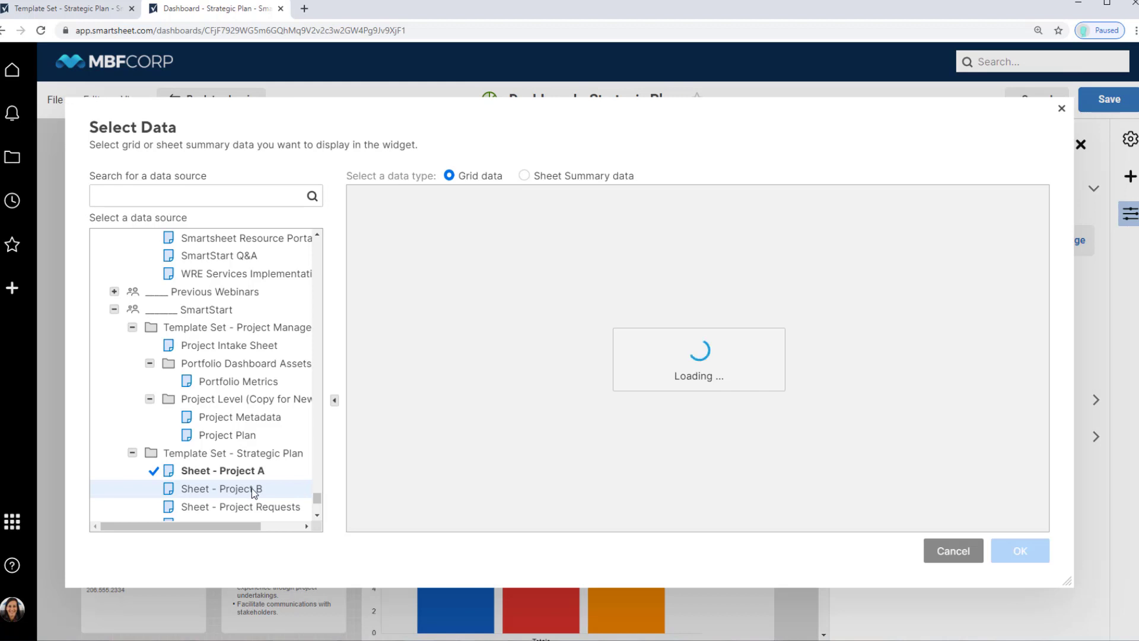
click(290, 491)
click(775, 516)
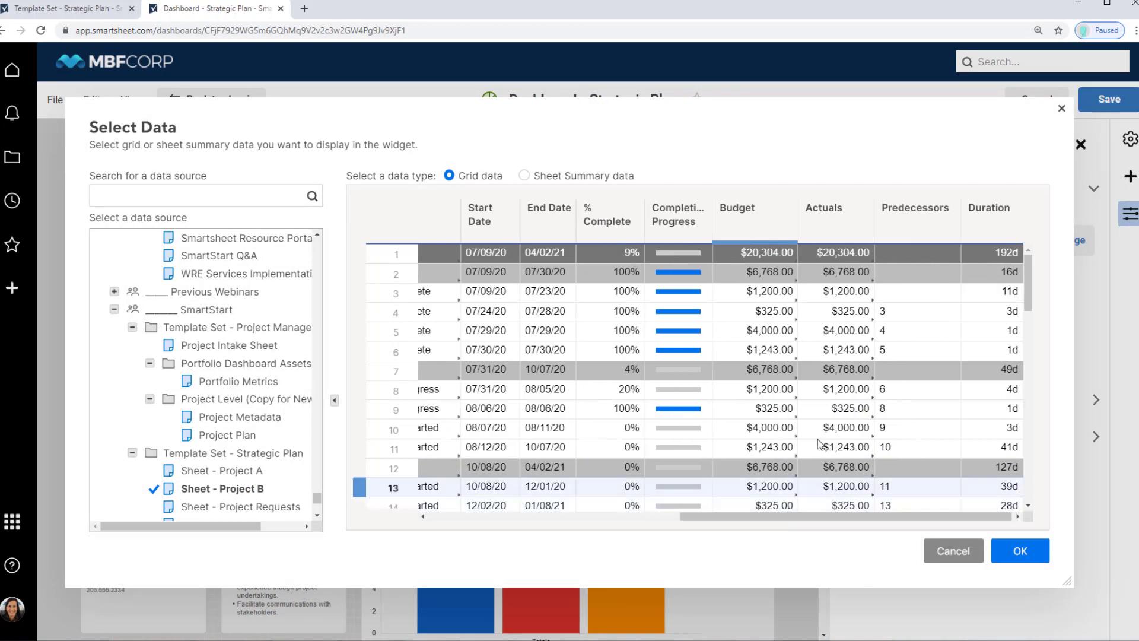
click(641, 255)
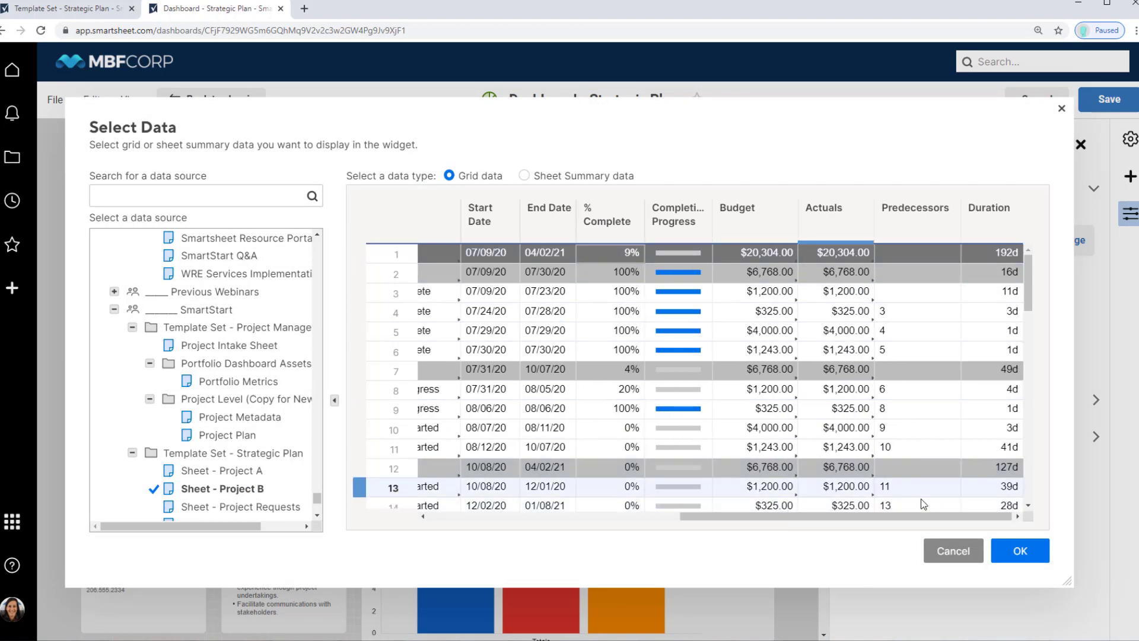
click(1005, 548)
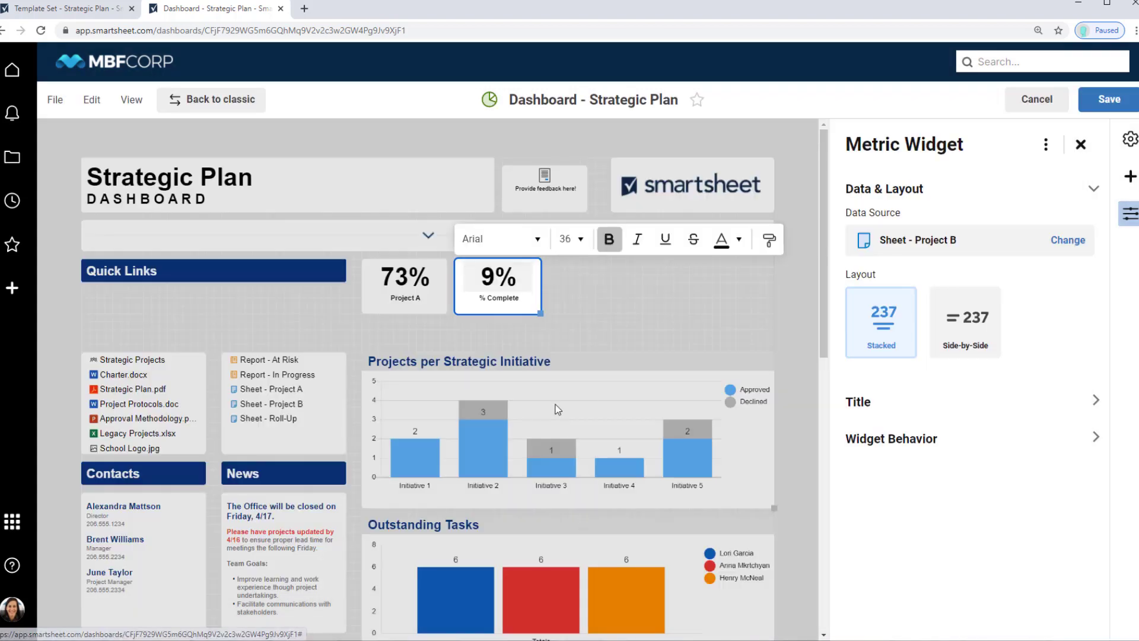
Relabel the duplicate metric as Project B and deselect the widget
double_click(496, 300)
text(P)
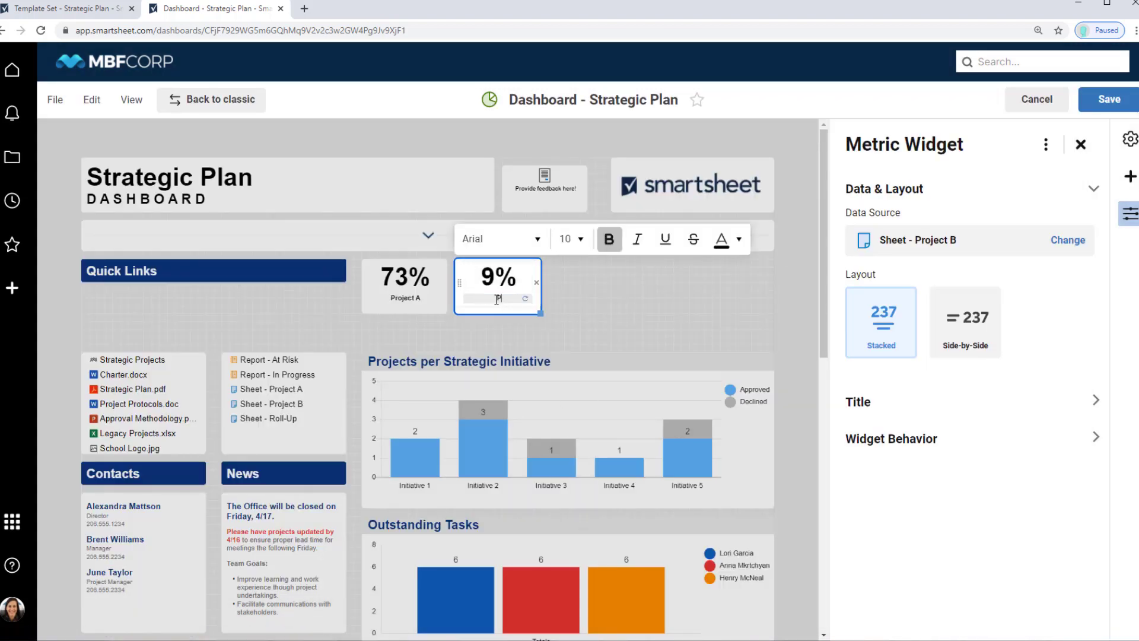
text(roject B)
click(595, 310)
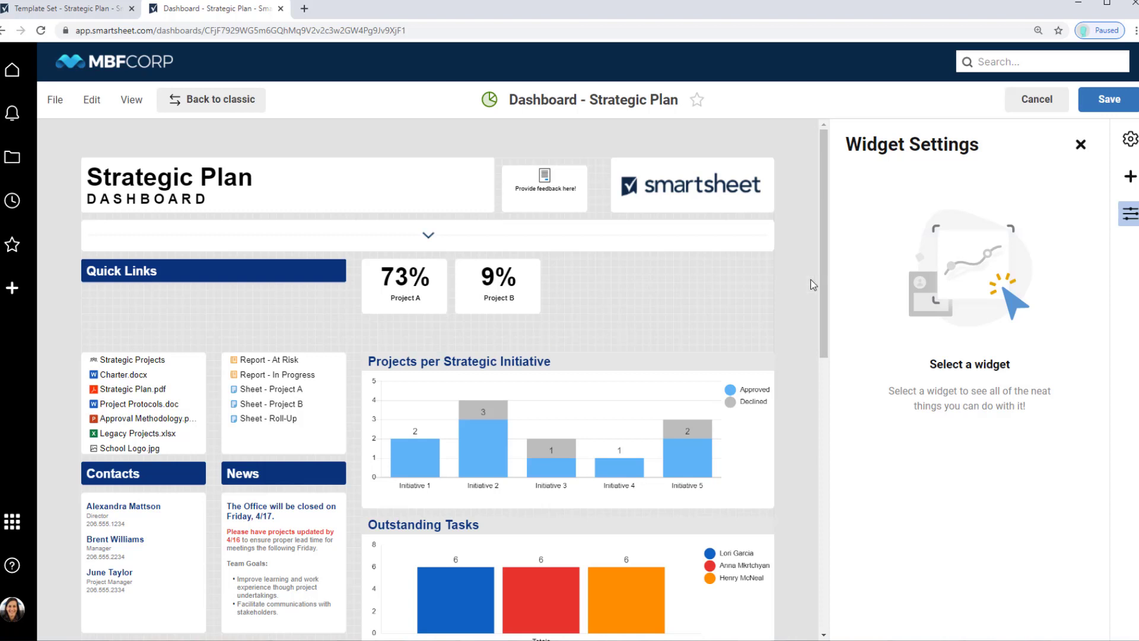
Save the dashboard and reopen it for editing at the In Progress Tasks report
click(1111, 113)
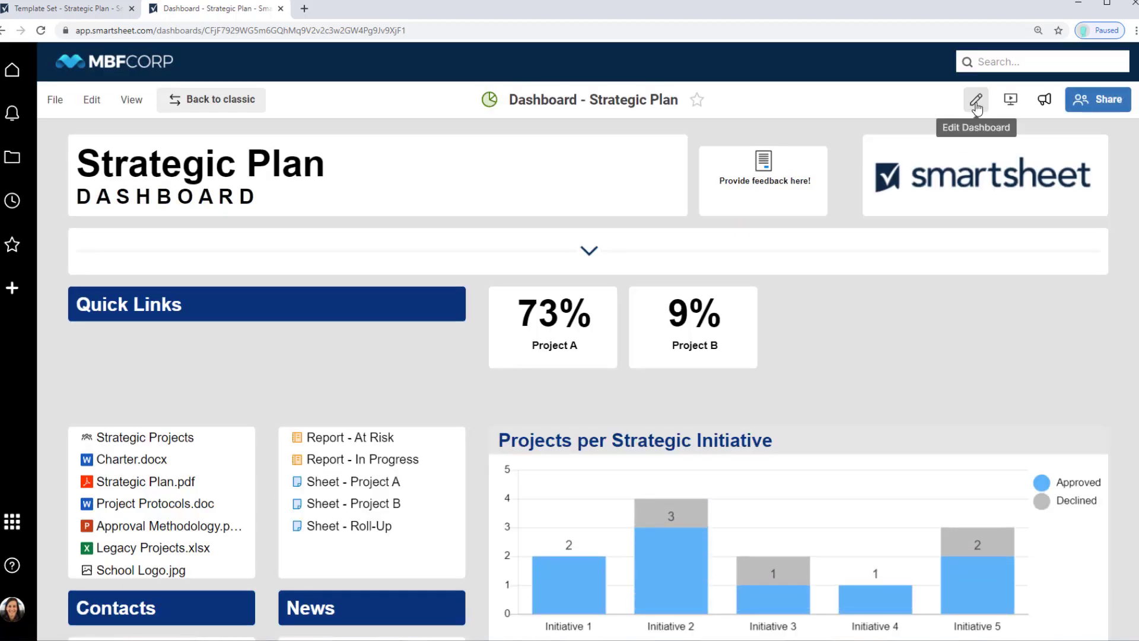
click(976, 106)
drag(1105, 135, 1101, 472)
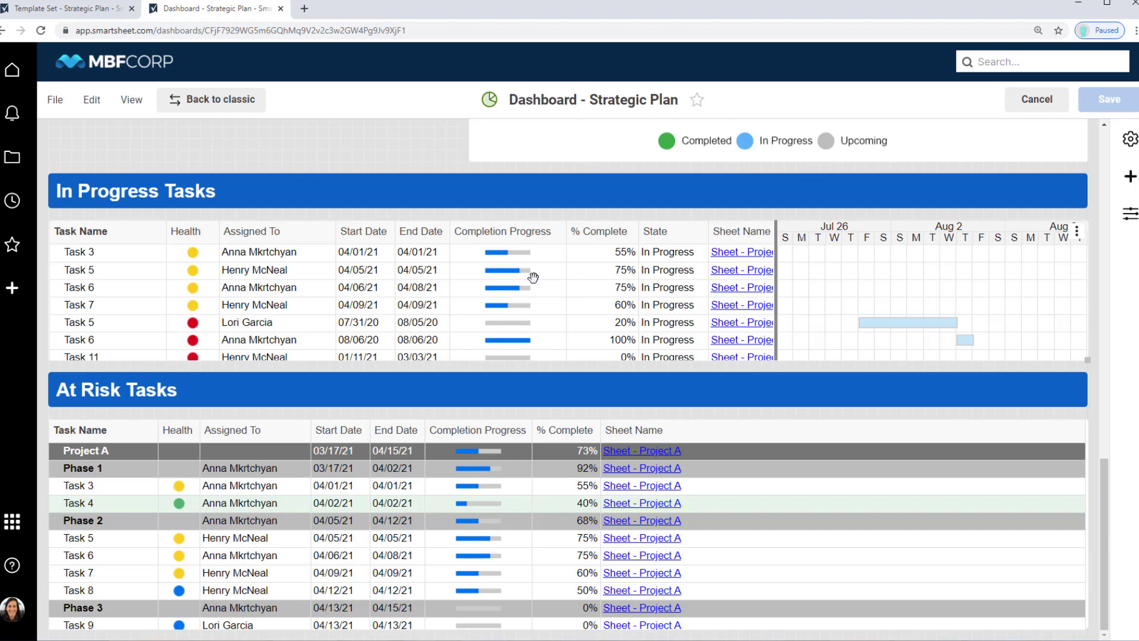
click(290, 269)
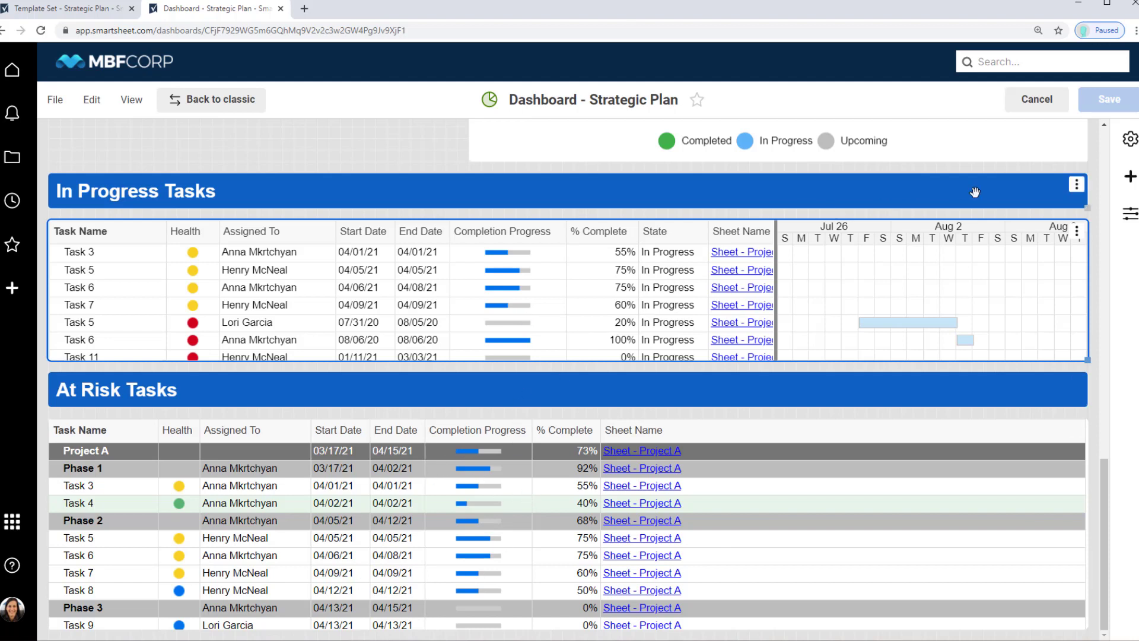
Add a report widget below the At Risk Tasks report and set its data source to Current User Tasks
click(1133, 181)
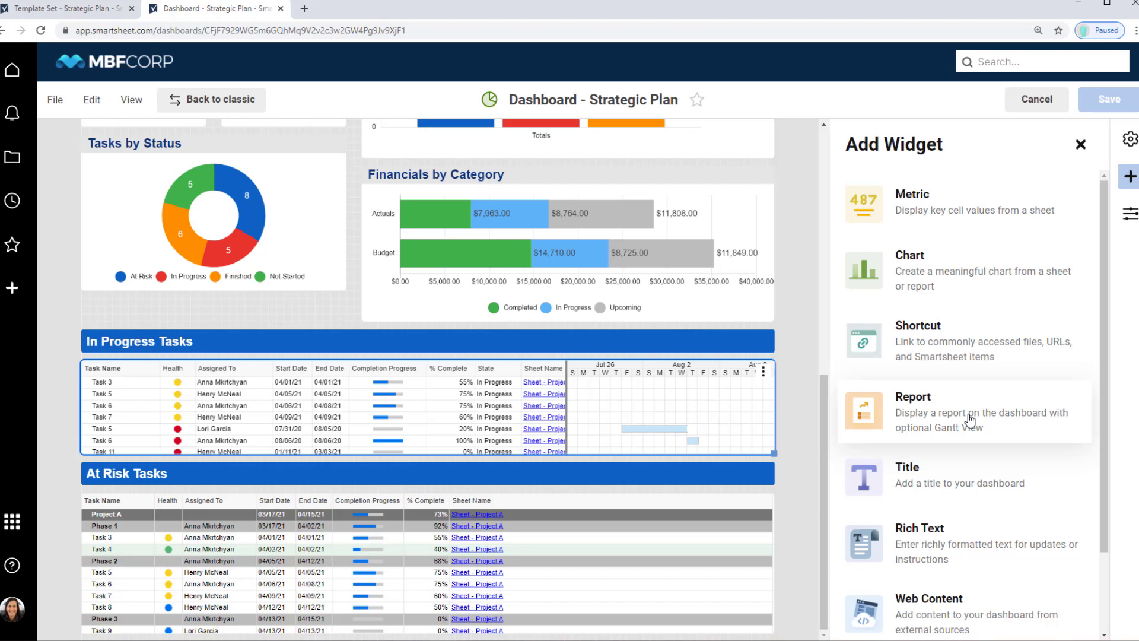
click(971, 420)
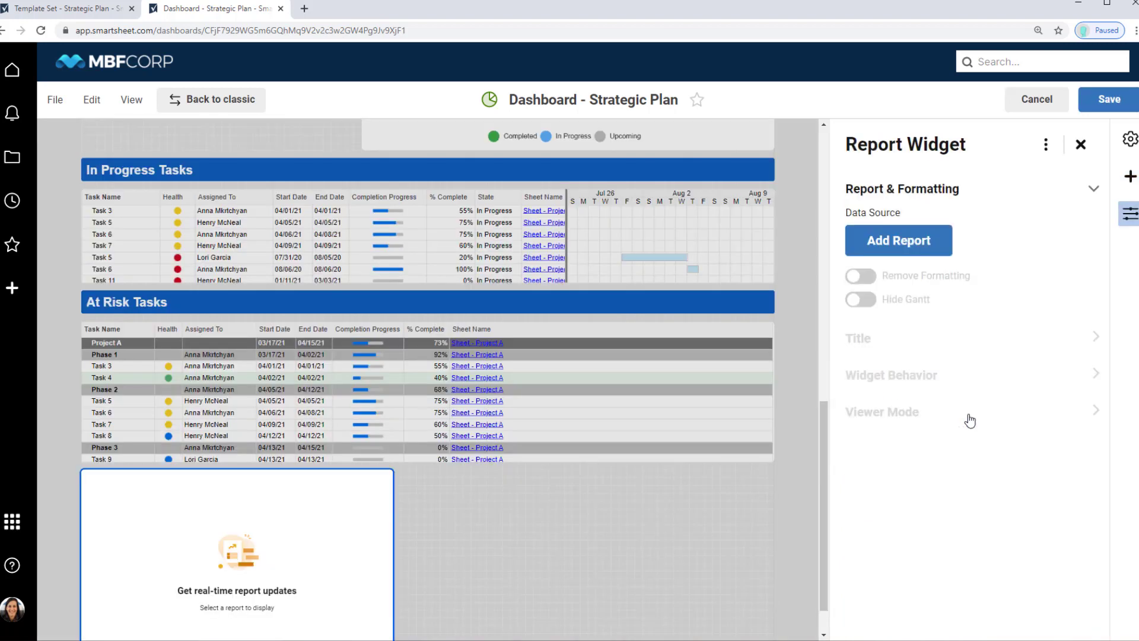
click(883, 252)
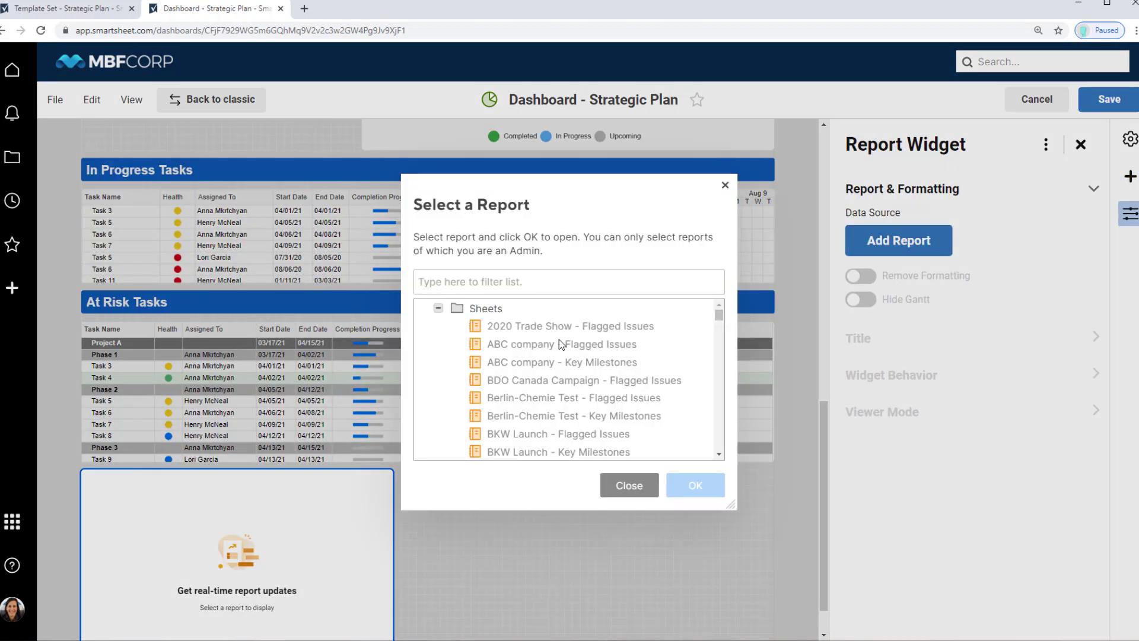
click(440, 309)
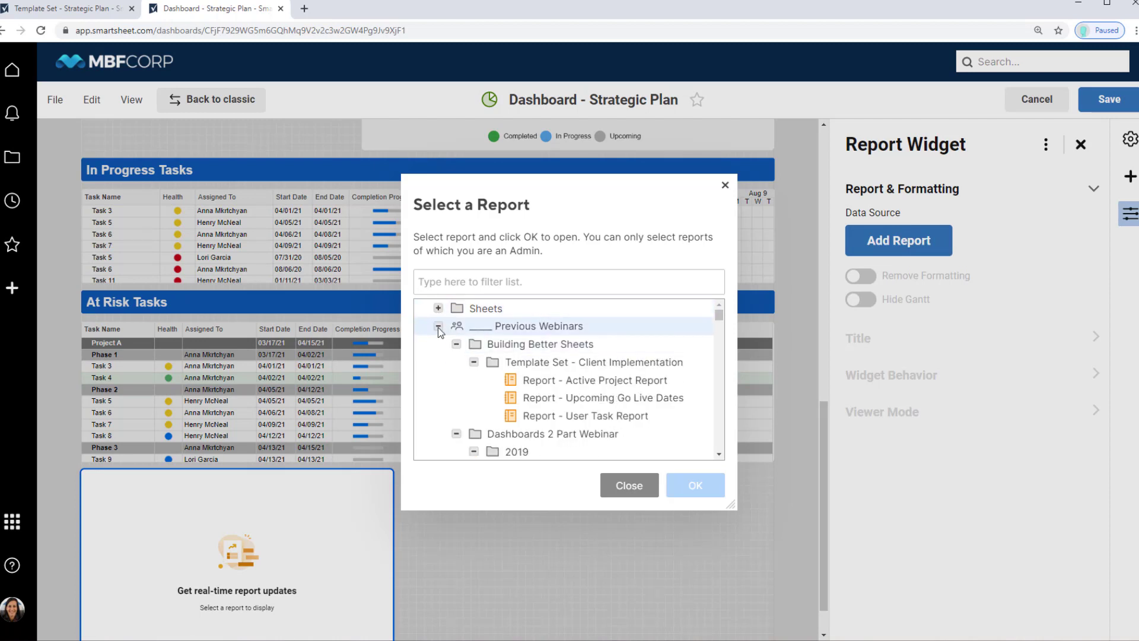
click(439, 327)
click(457, 362)
click(545, 398)
click(696, 486)
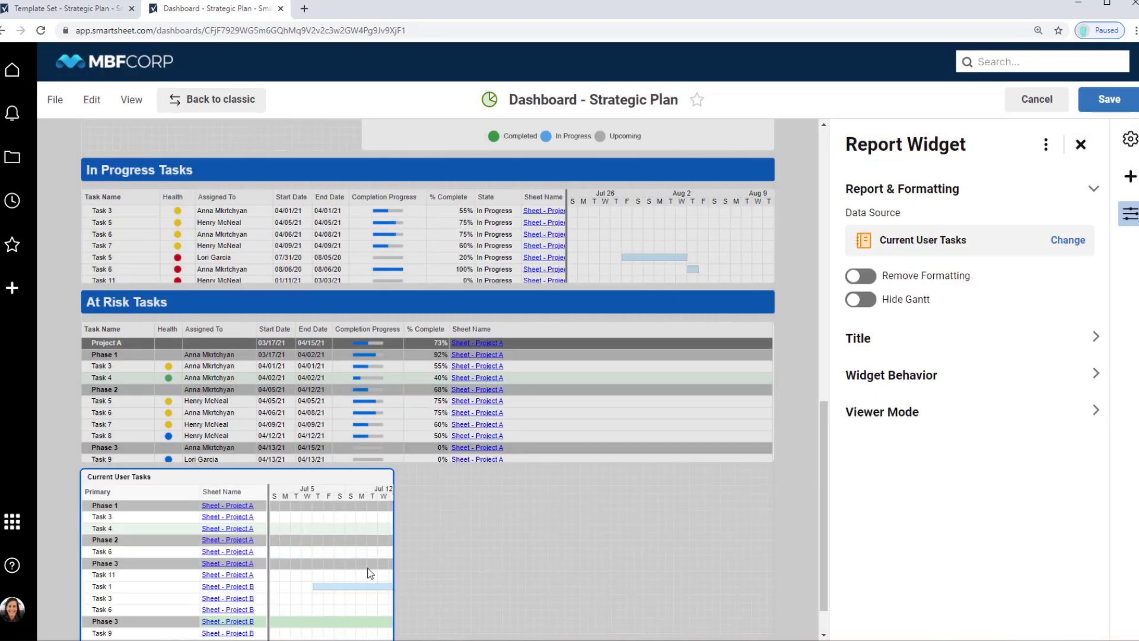
Widen the Current User Tasks widget to the full dashboard width, matching the reports above it, and reduce its height slightly
drag(821, 562, 821, 581)
click(377, 593)
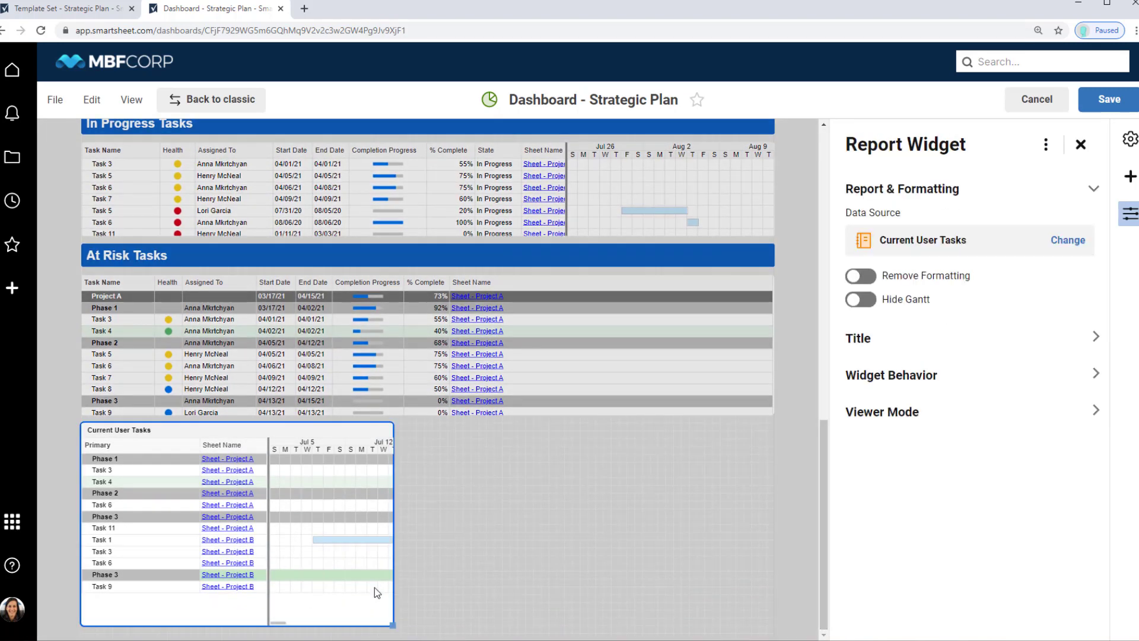
drag(393, 625, 785, 608)
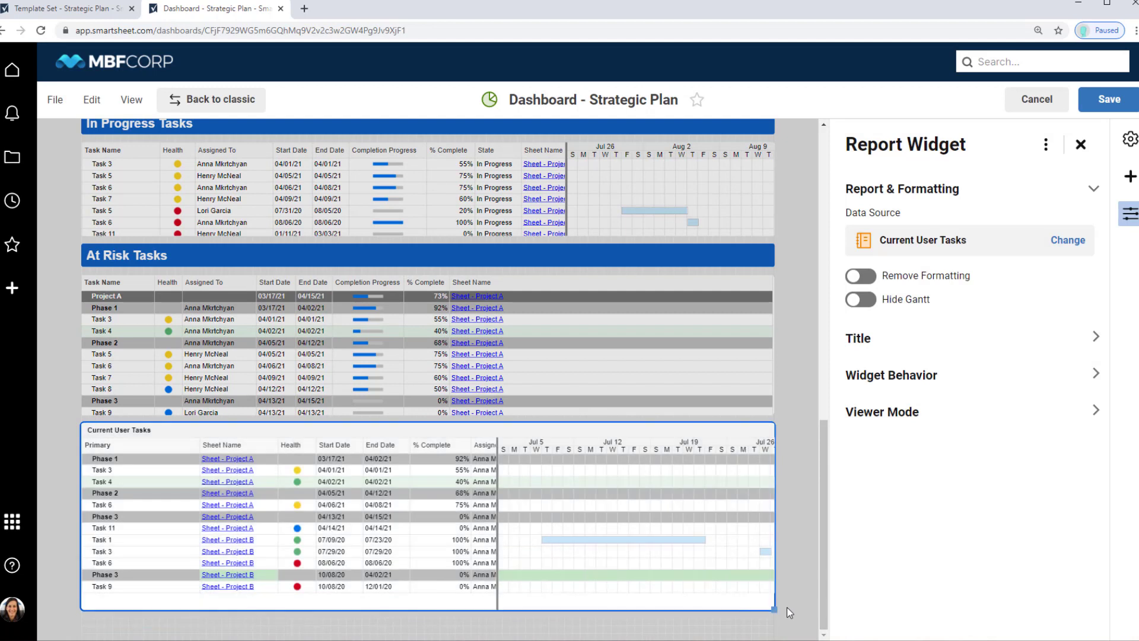
Set the Current User Tasks widget's viewer mode to Their own perspective
click(877, 415)
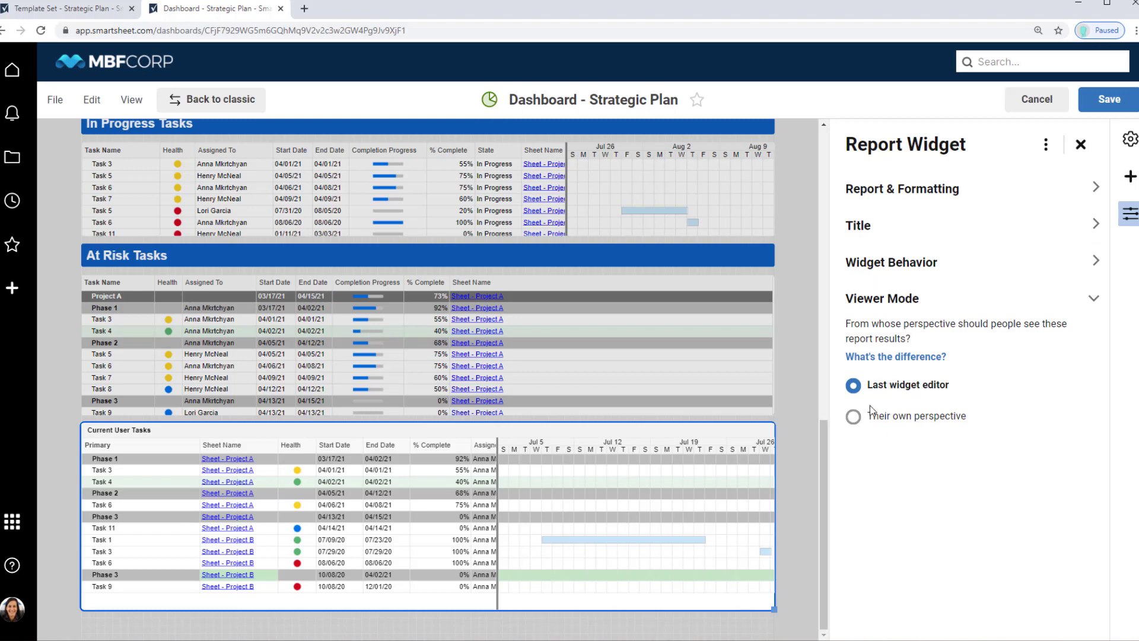
click(933, 391)
click(853, 418)
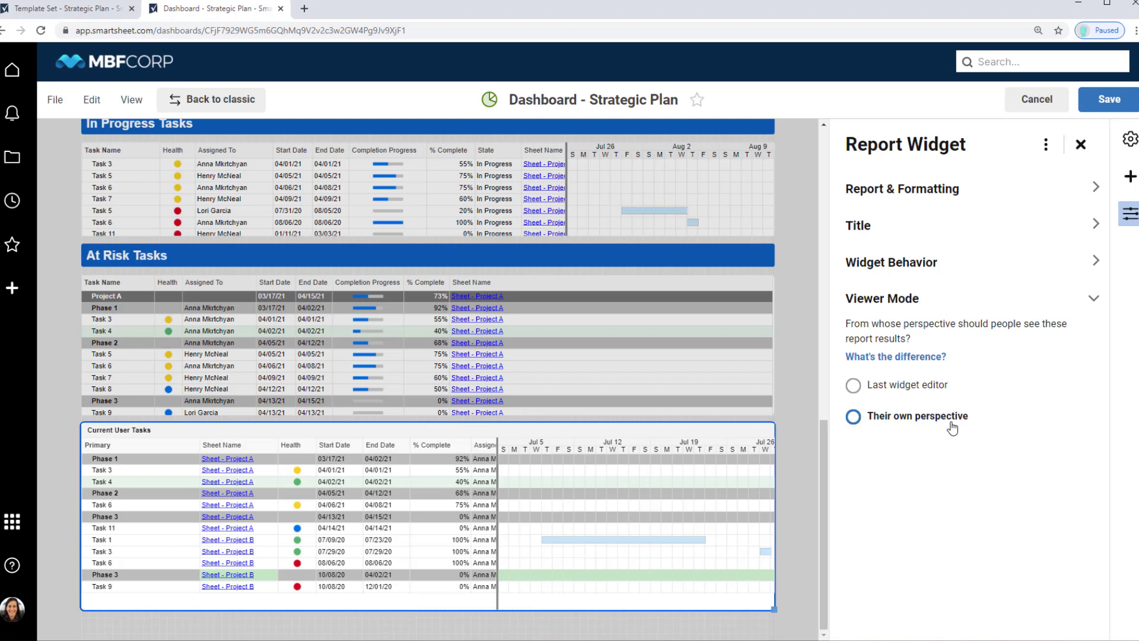
Set the Current User Tasks widget's behavior to open the data source
click(941, 277)
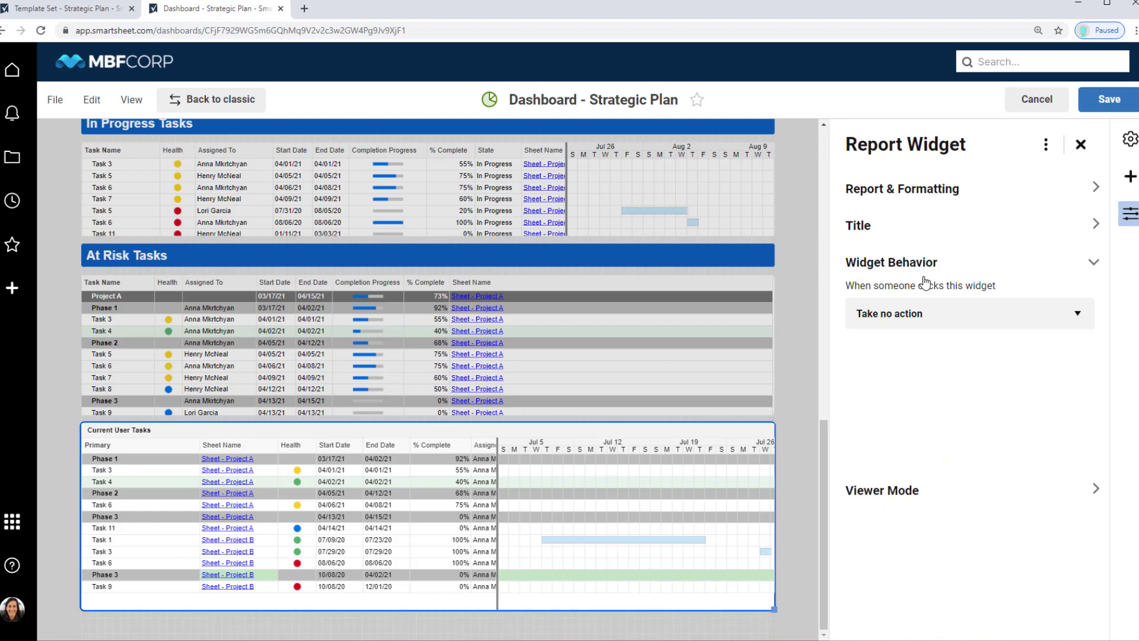
click(936, 318)
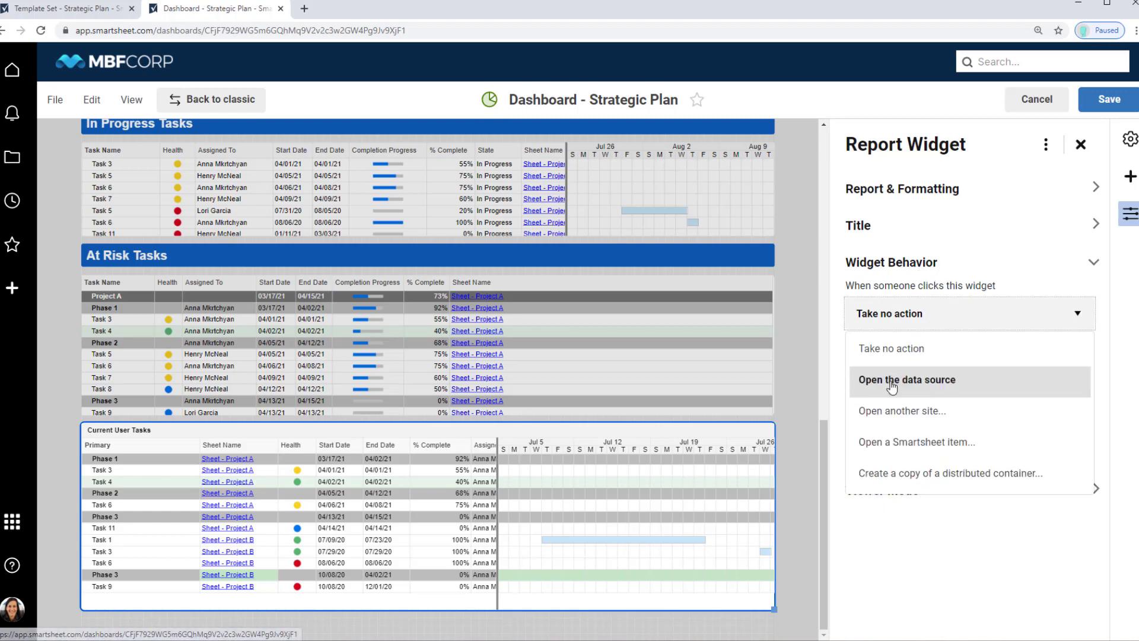
click(892, 385)
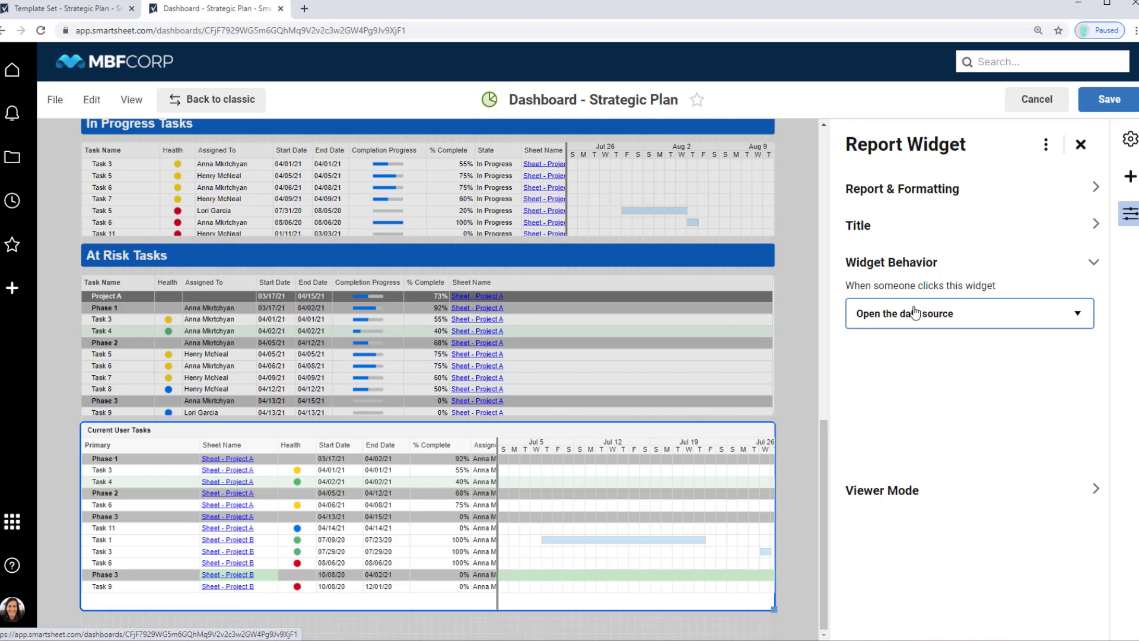
Try hiding the Gantt view in the Current User Tasks widget, restore it and close the widget settings
click(881, 197)
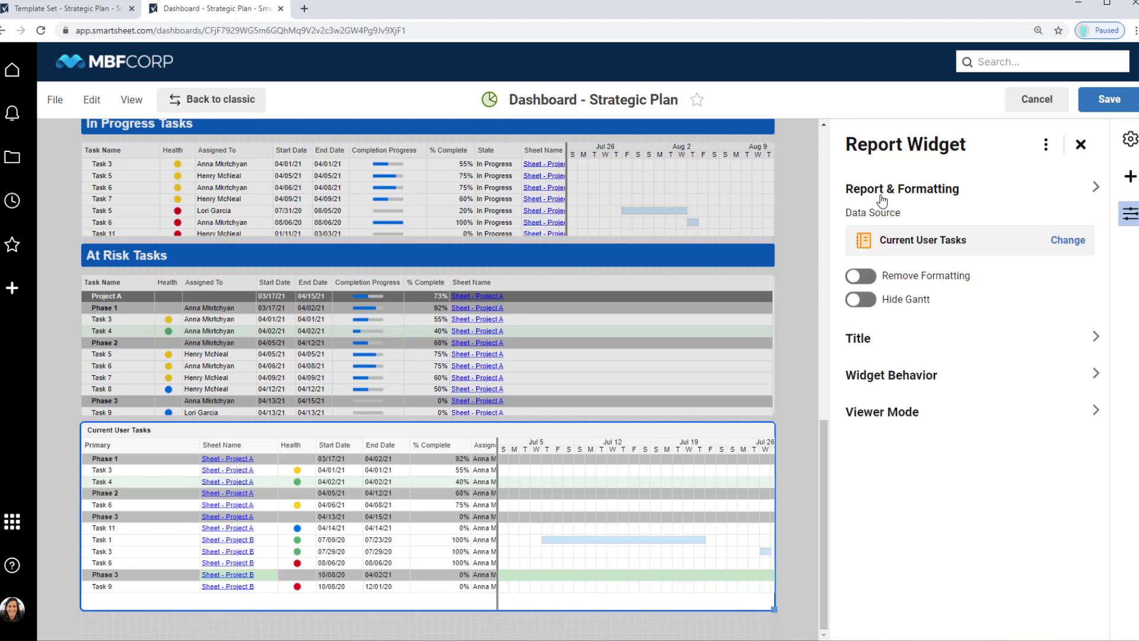
click(870, 303)
click(870, 302)
click(1080, 145)
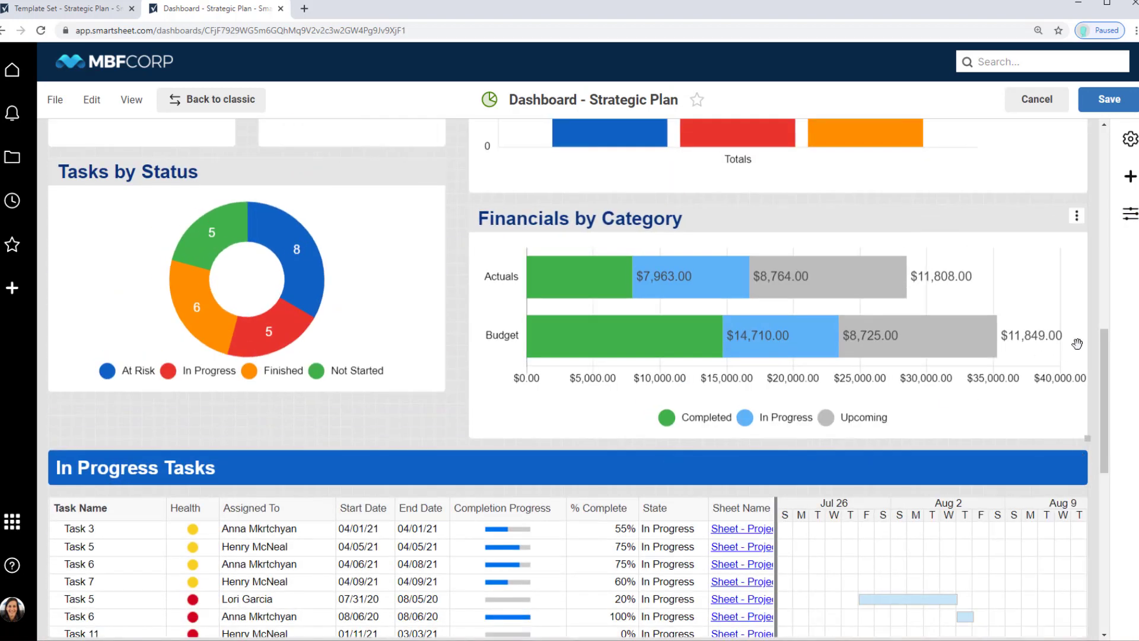
Review the dashboard from the Current User Tasks report up to the title area and the Strategic Initiative and Outstanding Tasks charts
drag(1101, 383, 1101, 540)
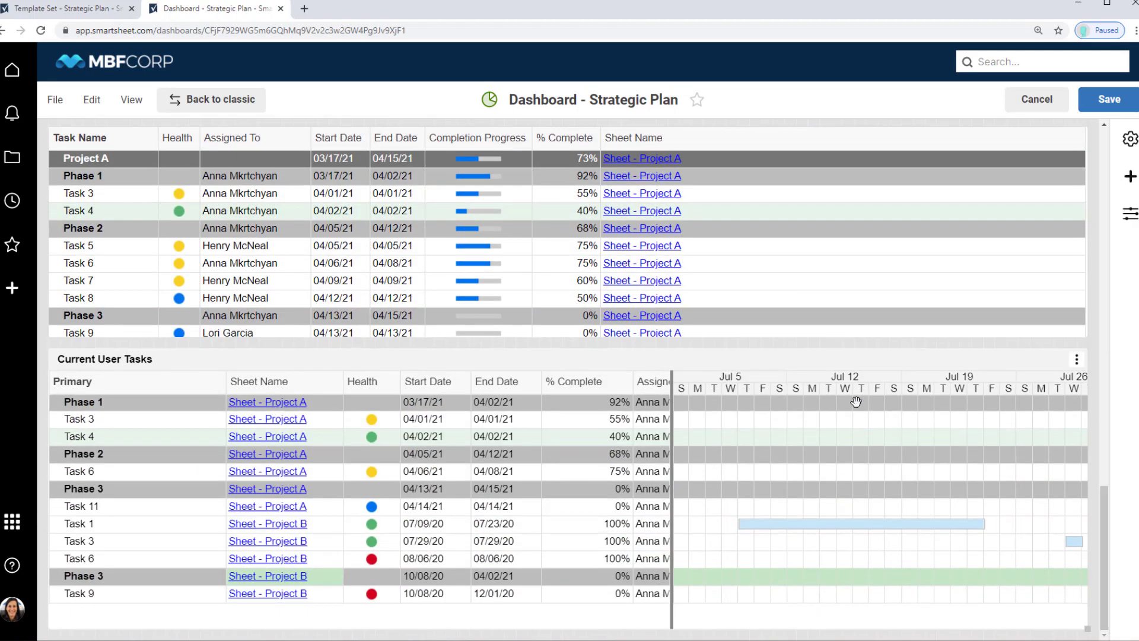
mouse_move(758, 358)
mouse_down()
mouse_move(763, 274)
mouse_move(736, 148)
mouse_move(735, 350)
mouse_move(756, 451)
mouse_move(753, 354)
mouse_up()
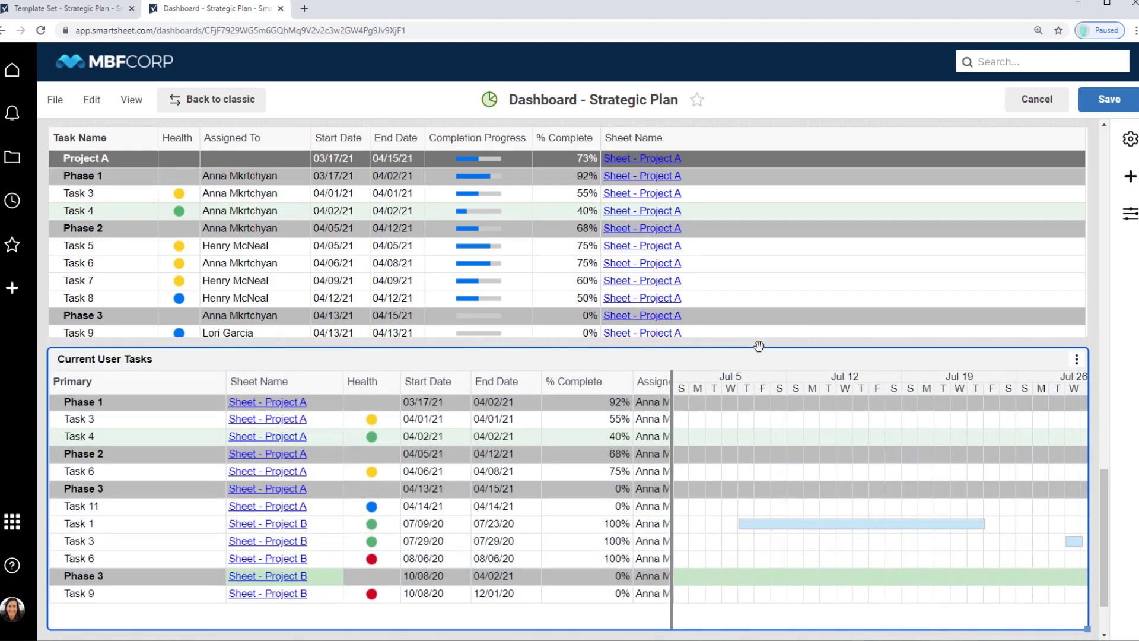
scroll(1108, 139, up, 1)
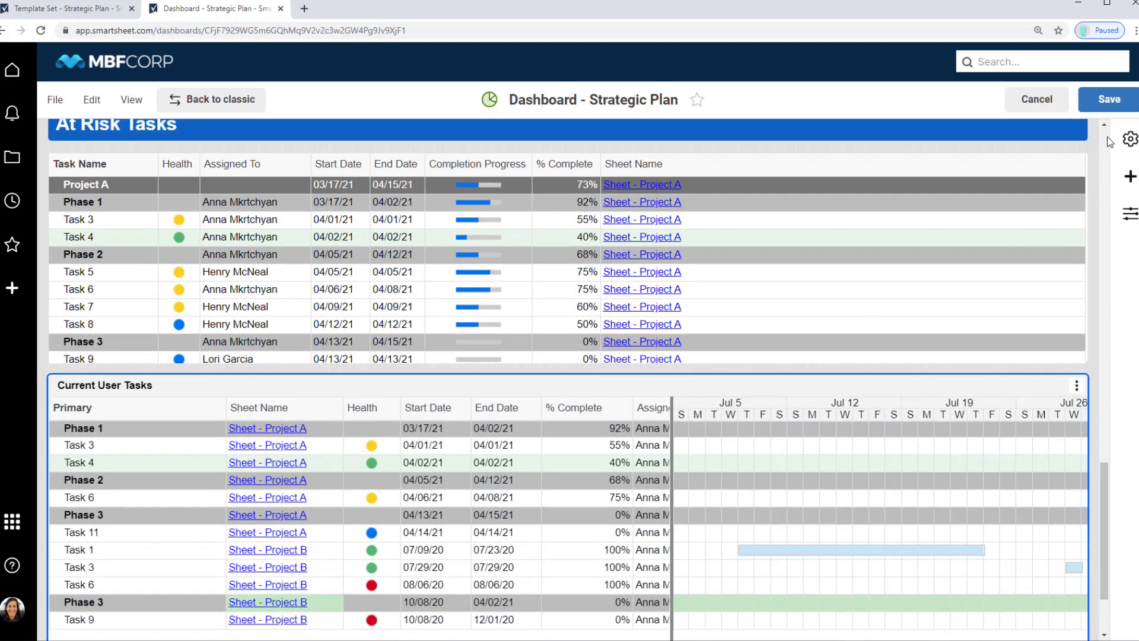
scroll(1108, 140, up, 15)
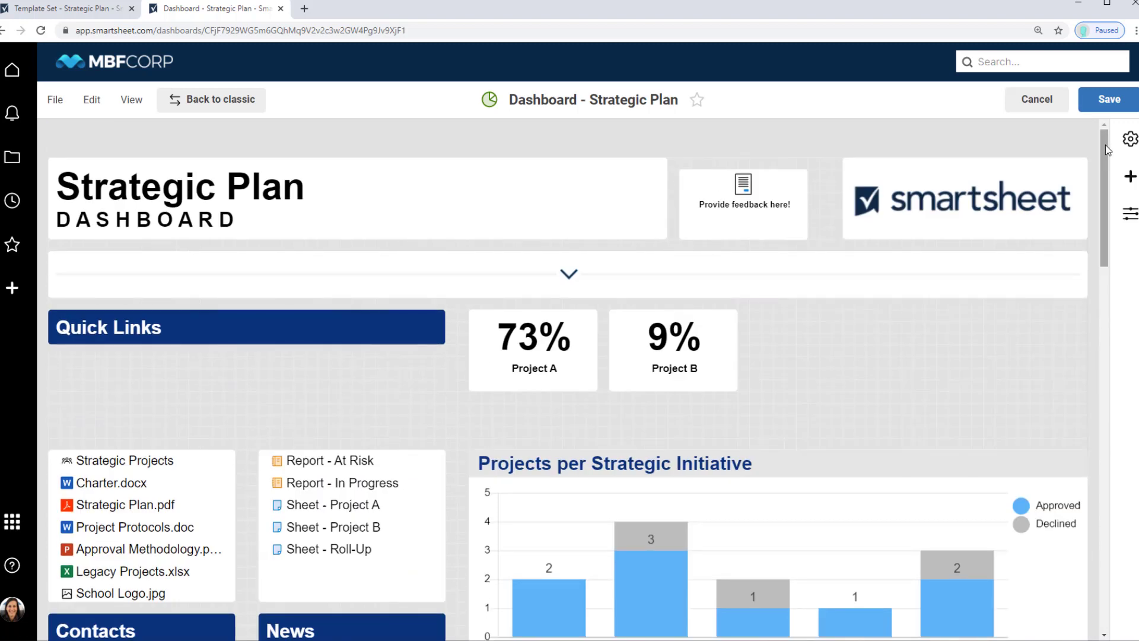
drag(1105, 146, 1072, 174)
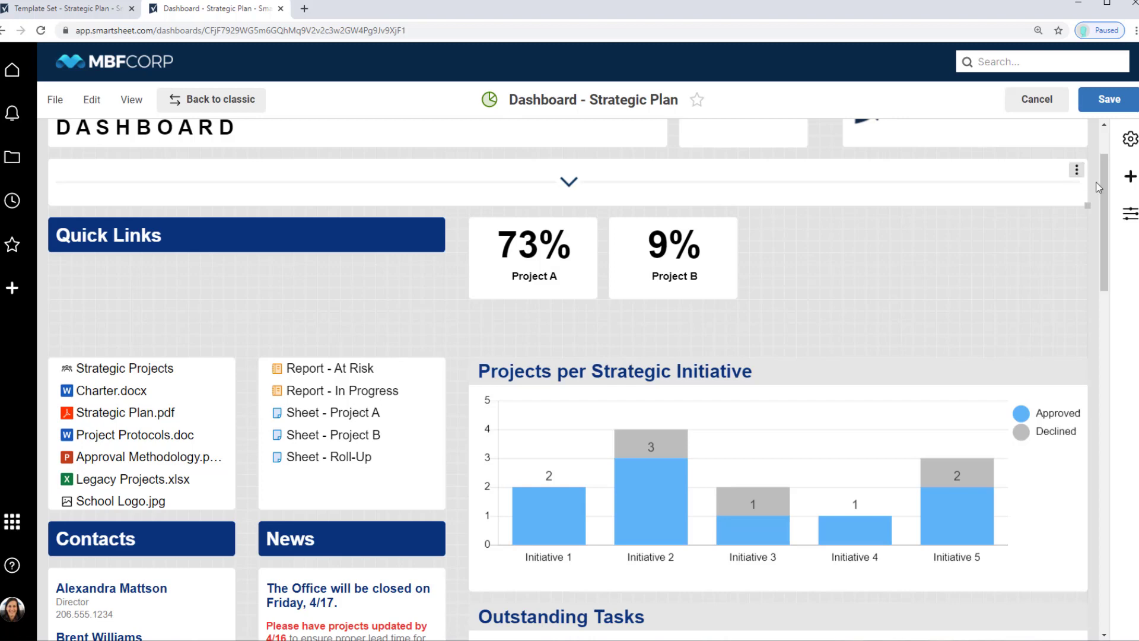
drag(1103, 266, 1119, 331)
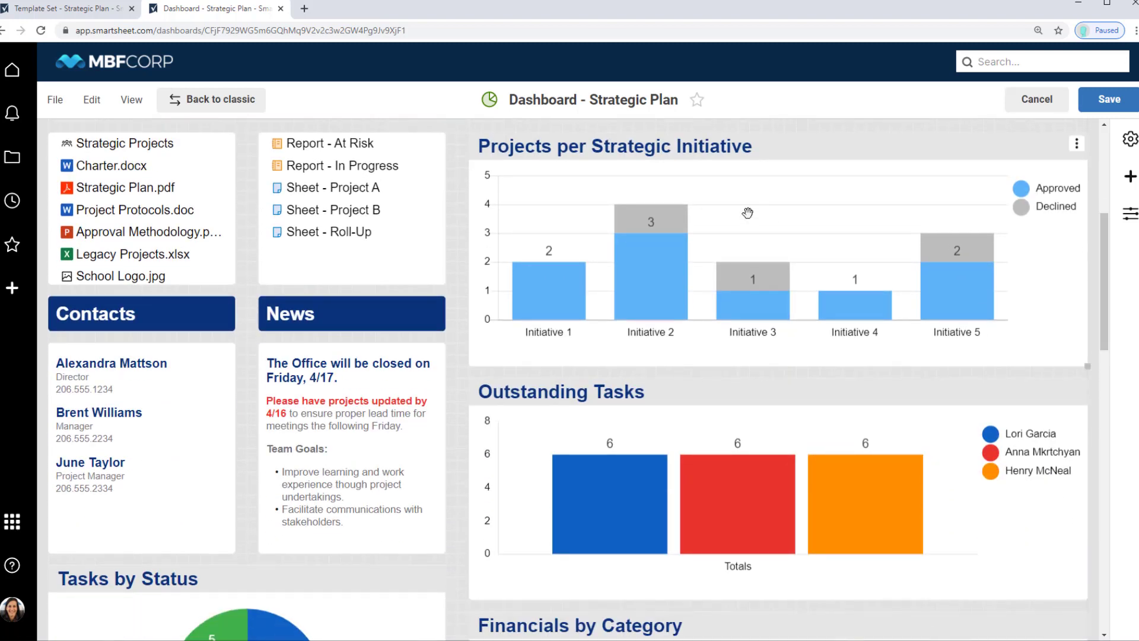
Open Sheet - Roll-Up from the recently opened items
click(13, 201)
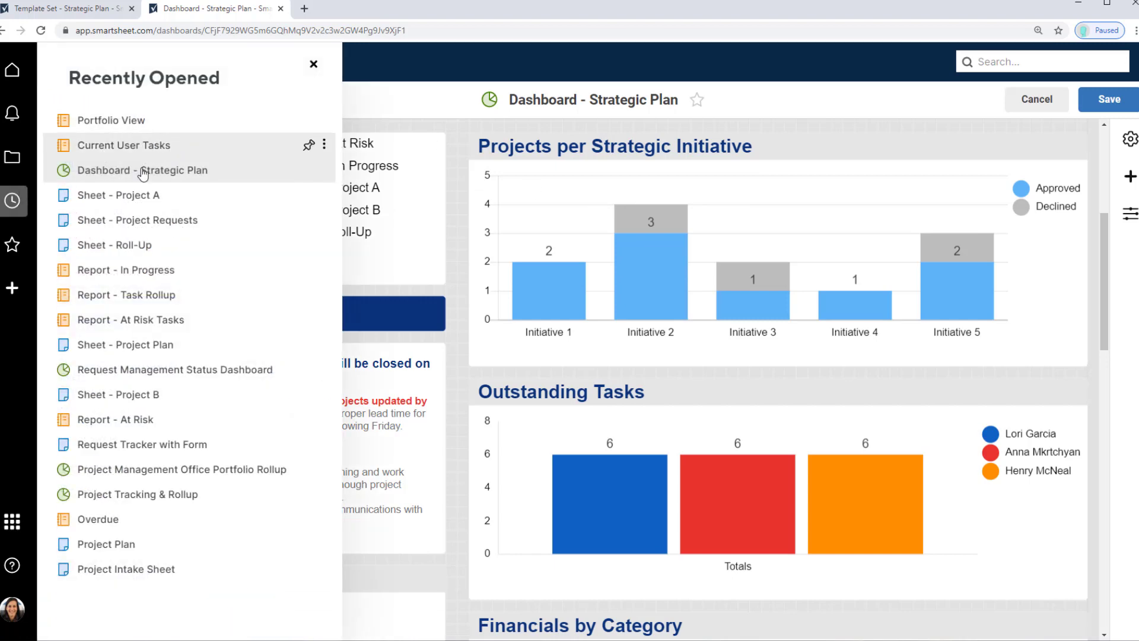
click(129, 246)
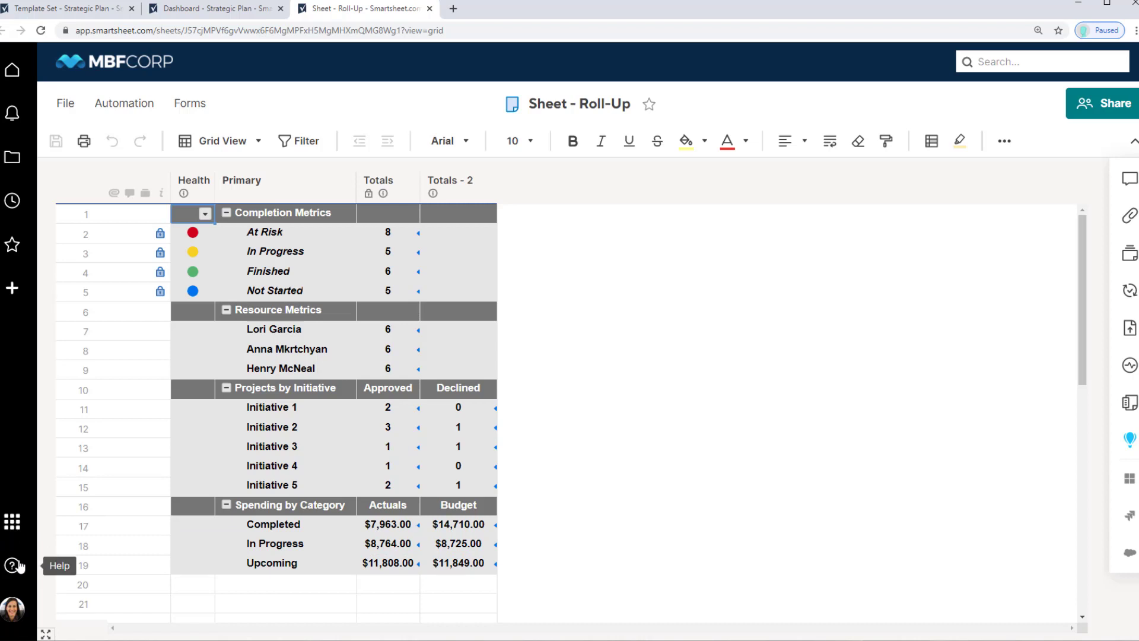
Open the Help and Learning Center and examine its curated learning tracks
click(19, 566)
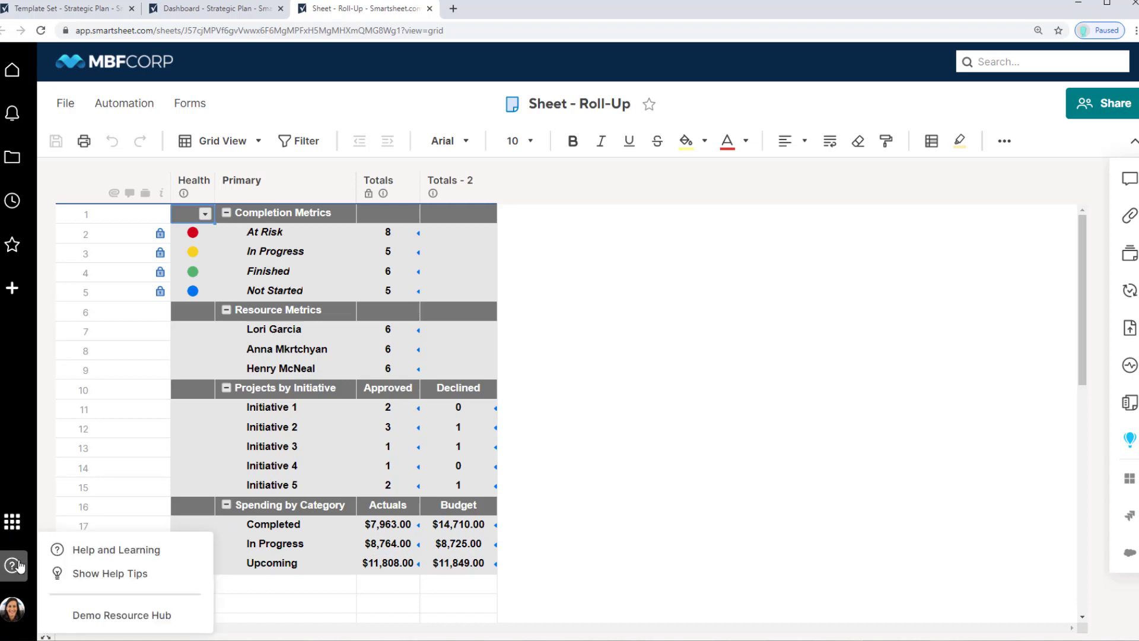
click(84, 549)
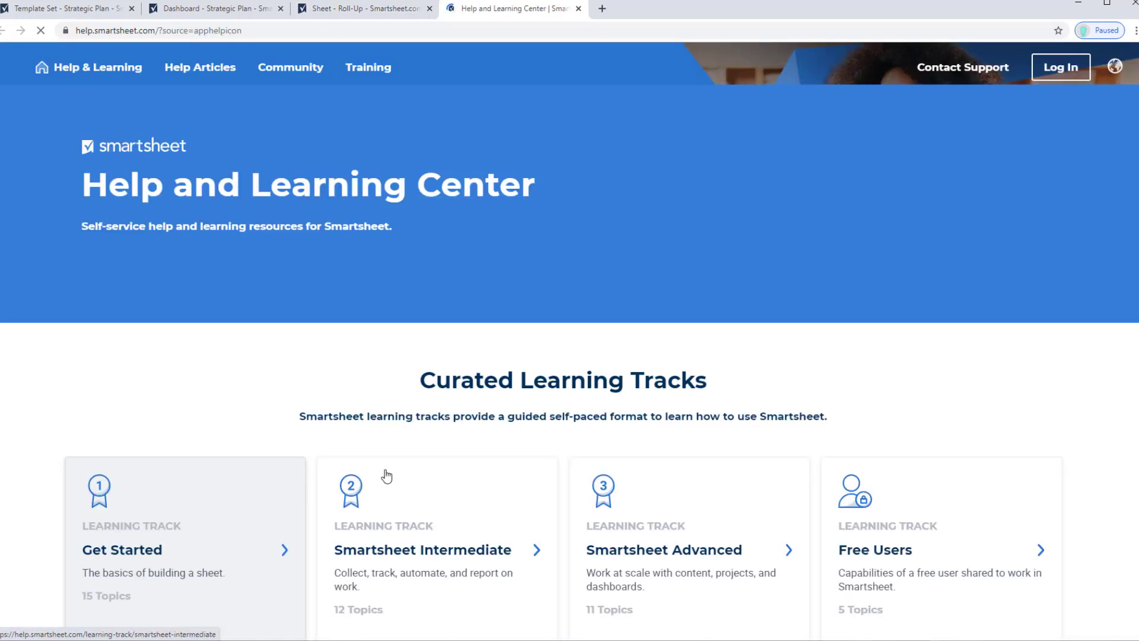
scroll(731, 362, down, 4)
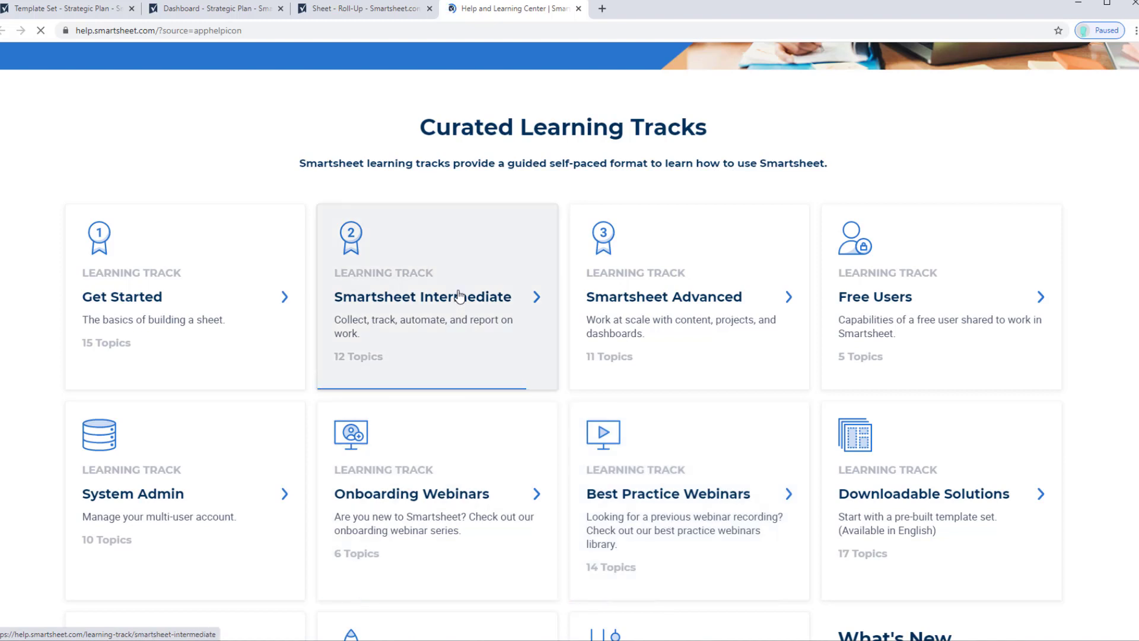
Compare the Projects per Strategic Initiative chart with the Projects by Initiative rows in Sheet - Roll-Up, highlighting that block of cells
click(335, 18)
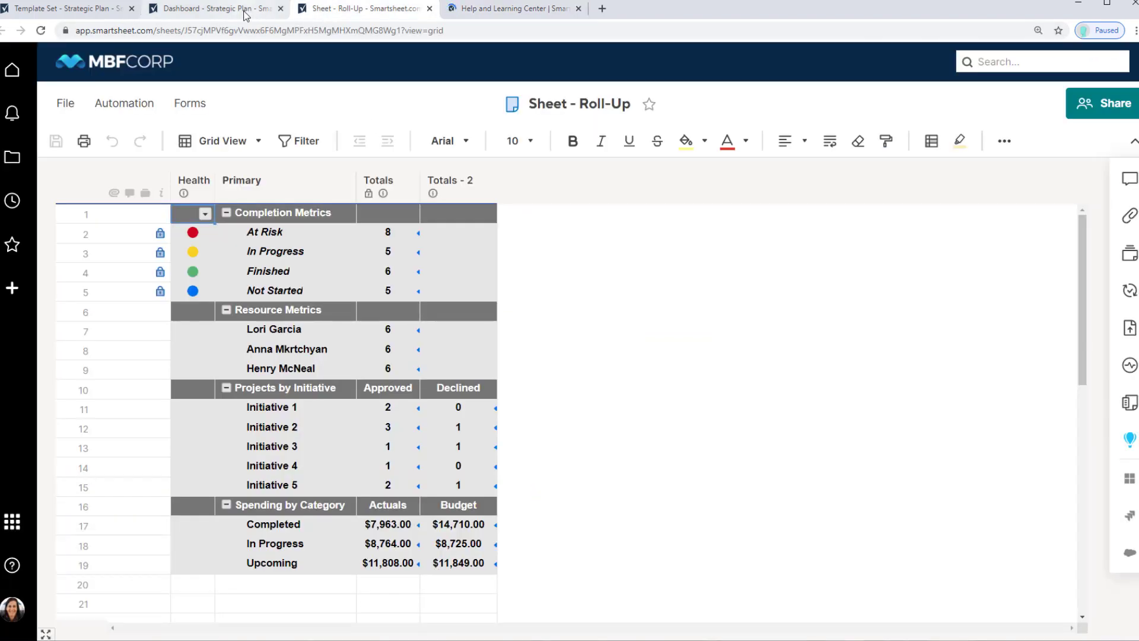
click(245, 16)
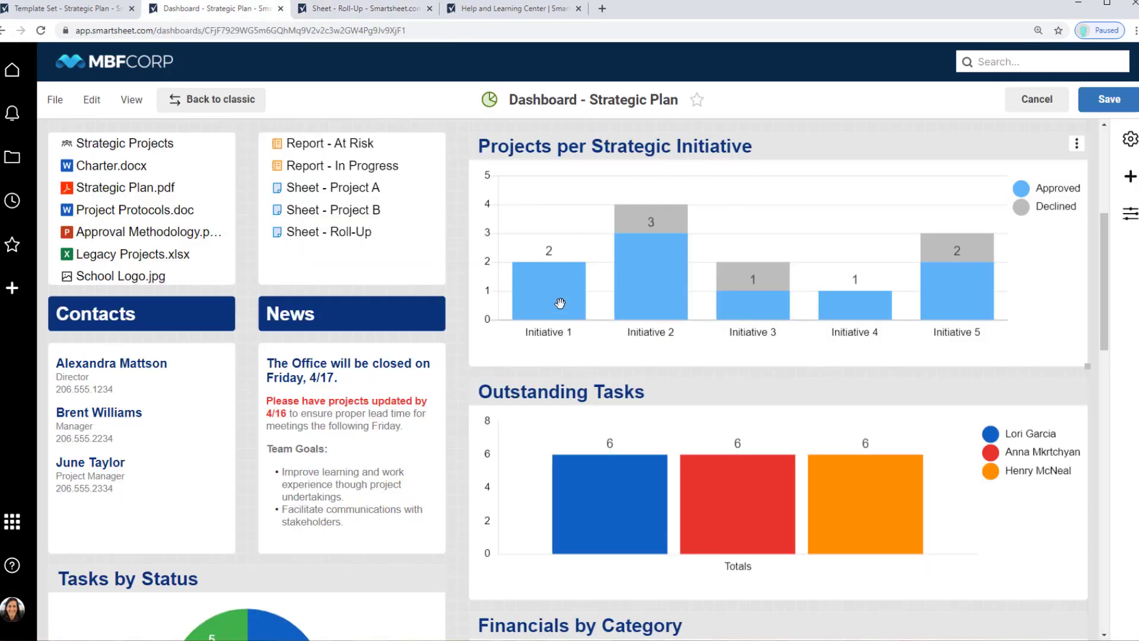
click(380, 10)
drag(285, 389, 296, 409)
drag(374, 428, 460, 494)
click(217, 9)
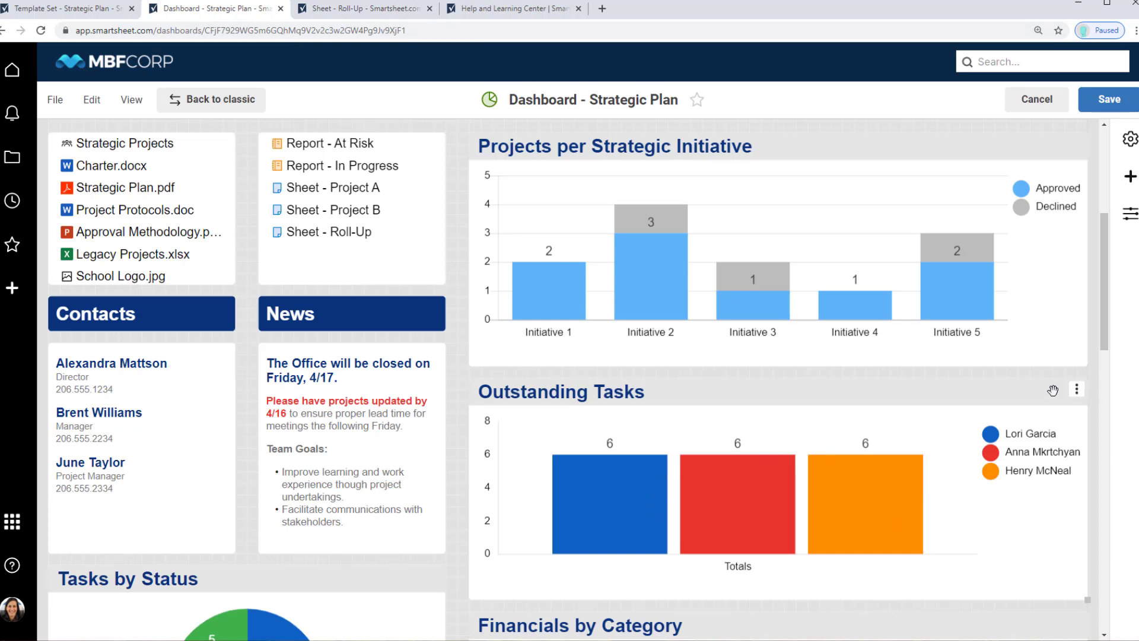
Check the dashboard's Outstanding Tasks and Financials by Category charts against the metrics in Sheet - Roll-Up
drag(1106, 349, 1108, 404)
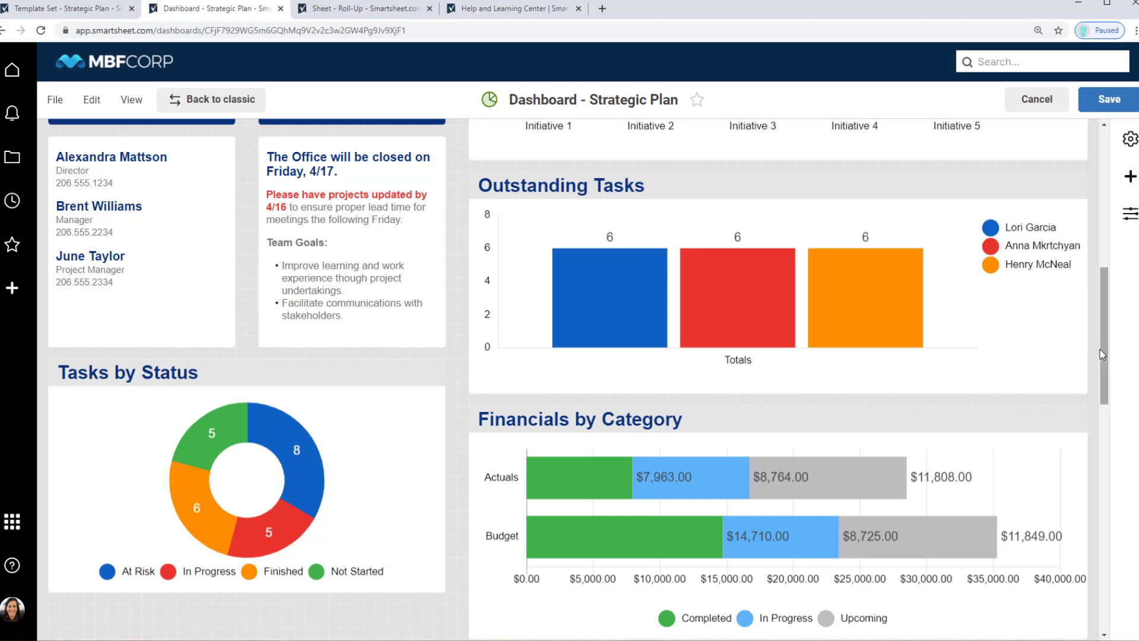
drag(1105, 355, 1105, 396)
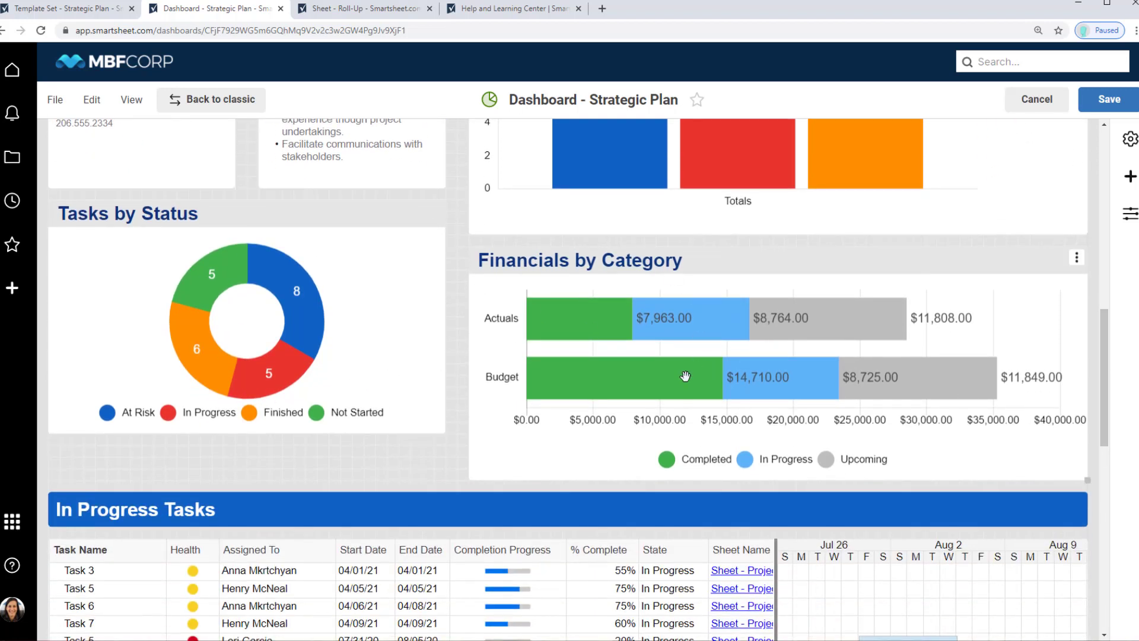
click(342, 9)
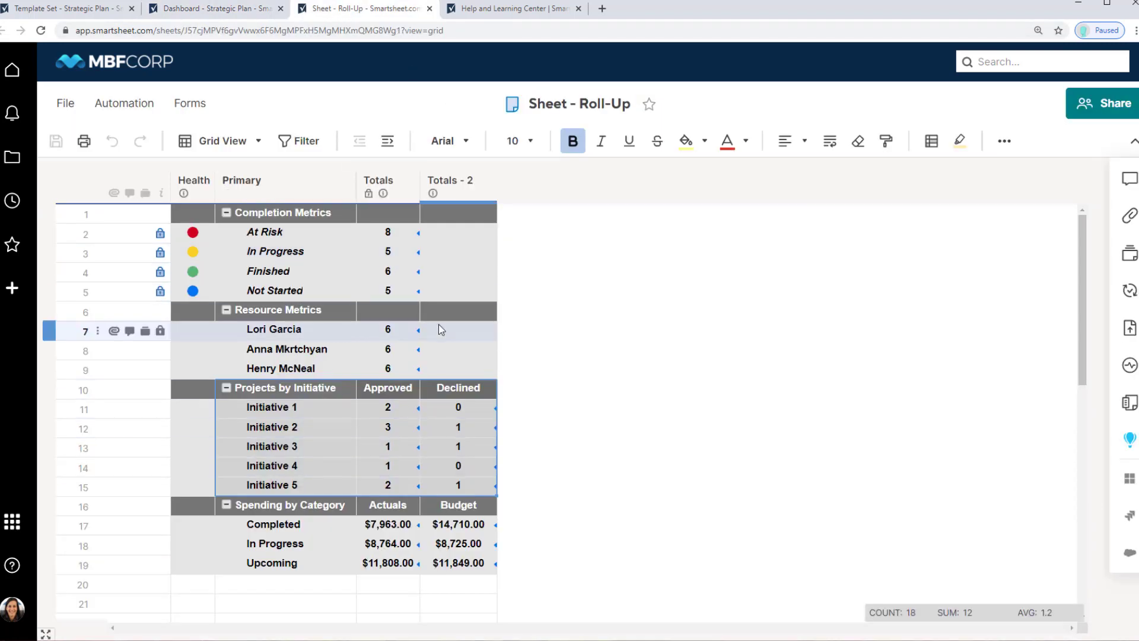
click(197, 17)
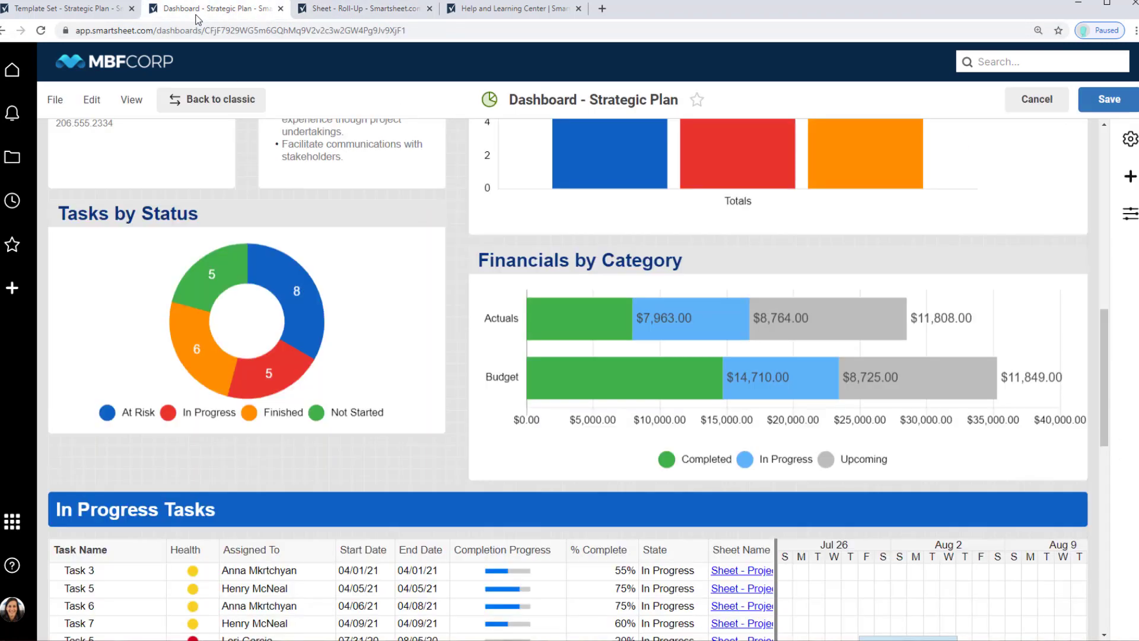
Add a chart widget that plots the At Risk, In Progress, Finished and Not Started totals from Sheet - Roll-Up
click(1131, 178)
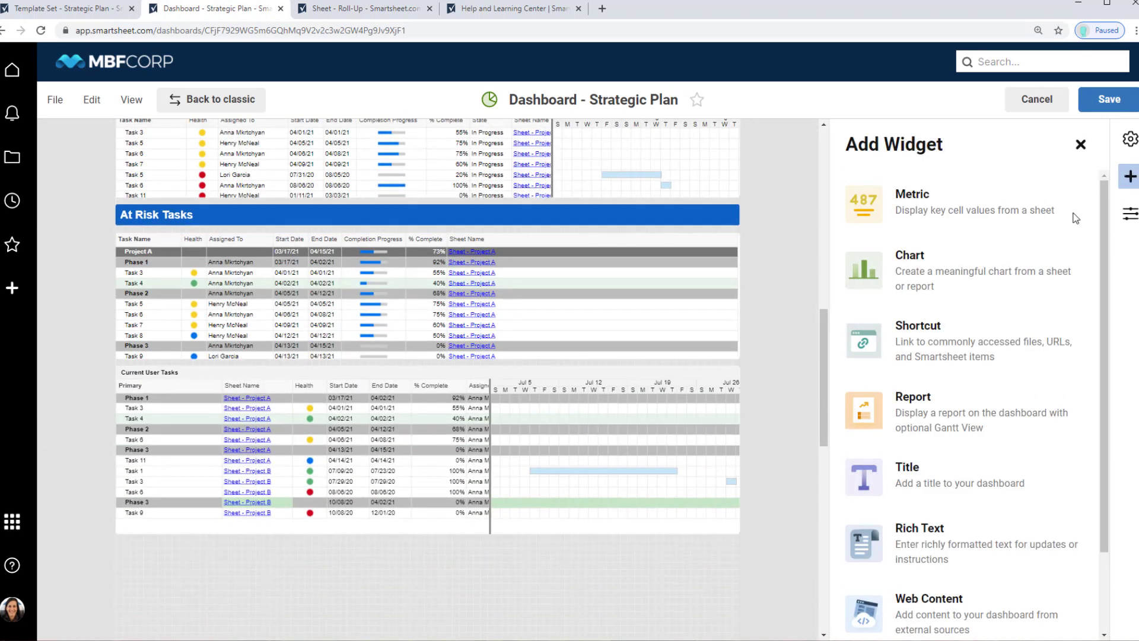
click(944, 266)
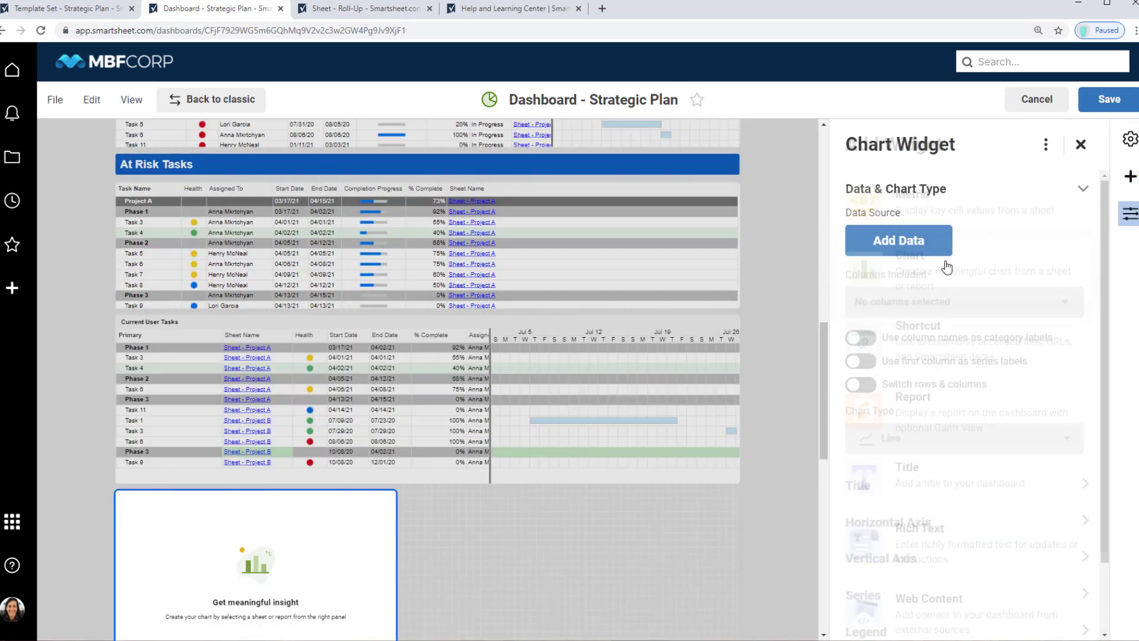
click(898, 243)
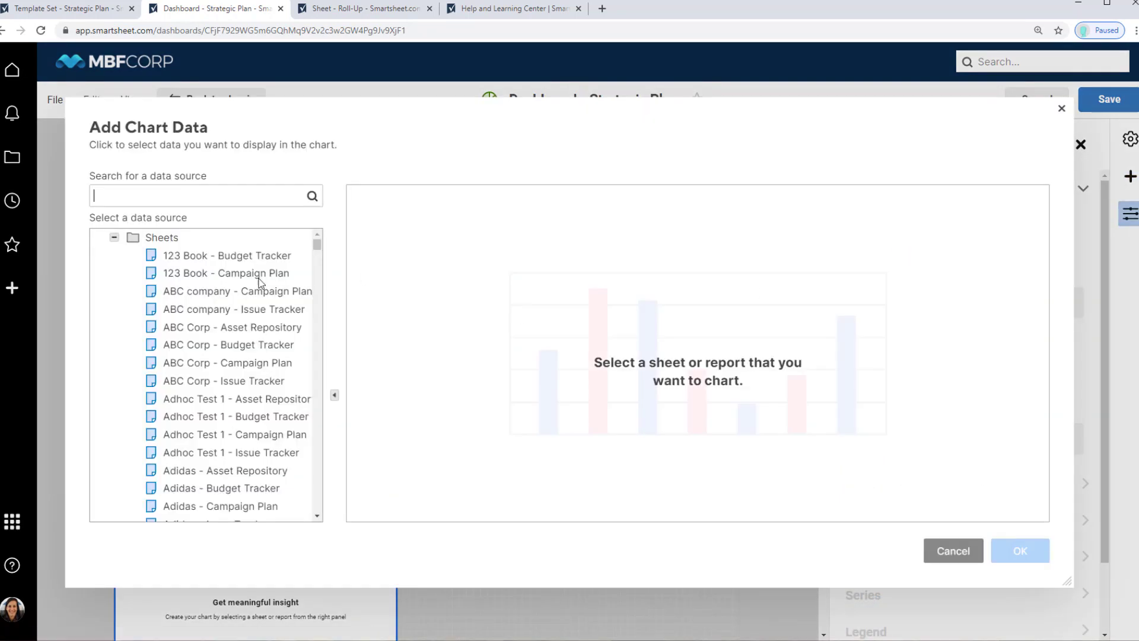
click(114, 237)
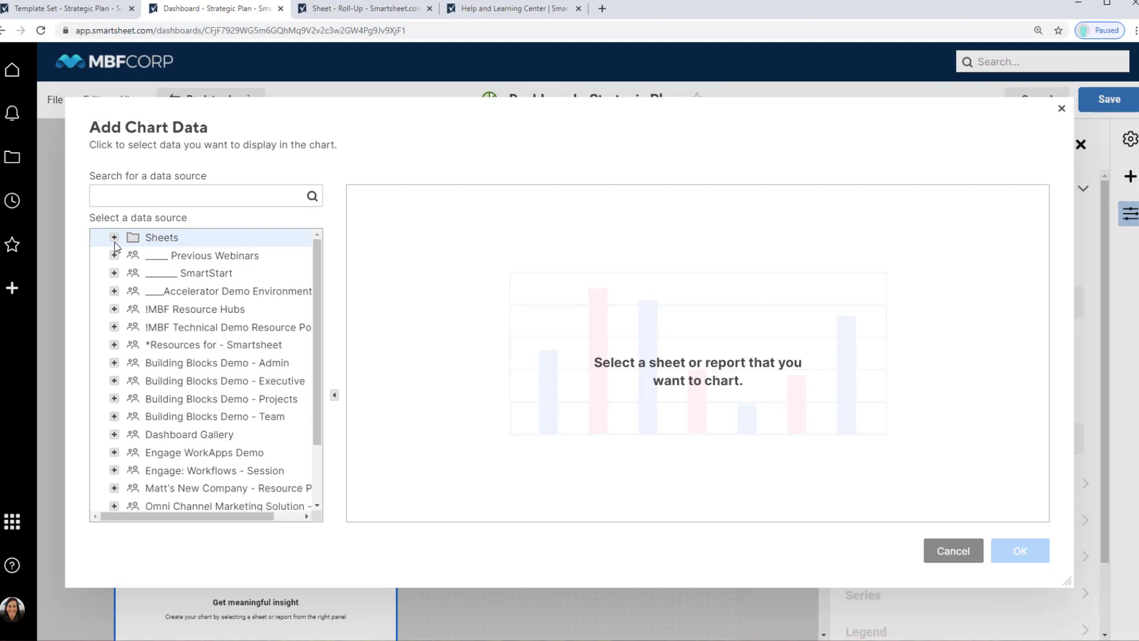
click(114, 274)
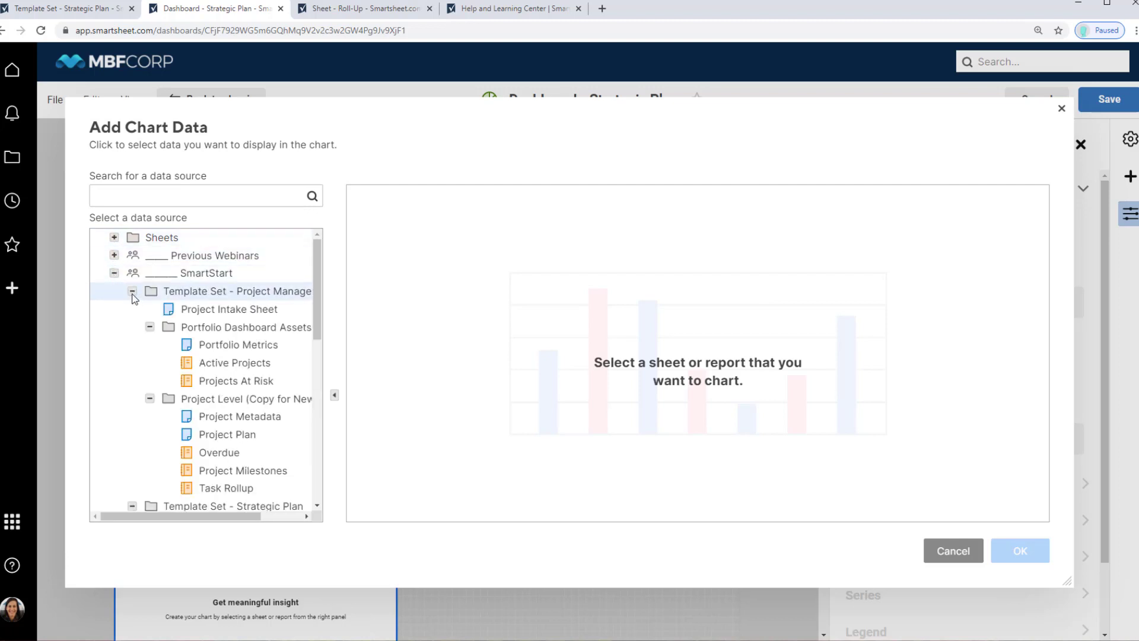
click(132, 291)
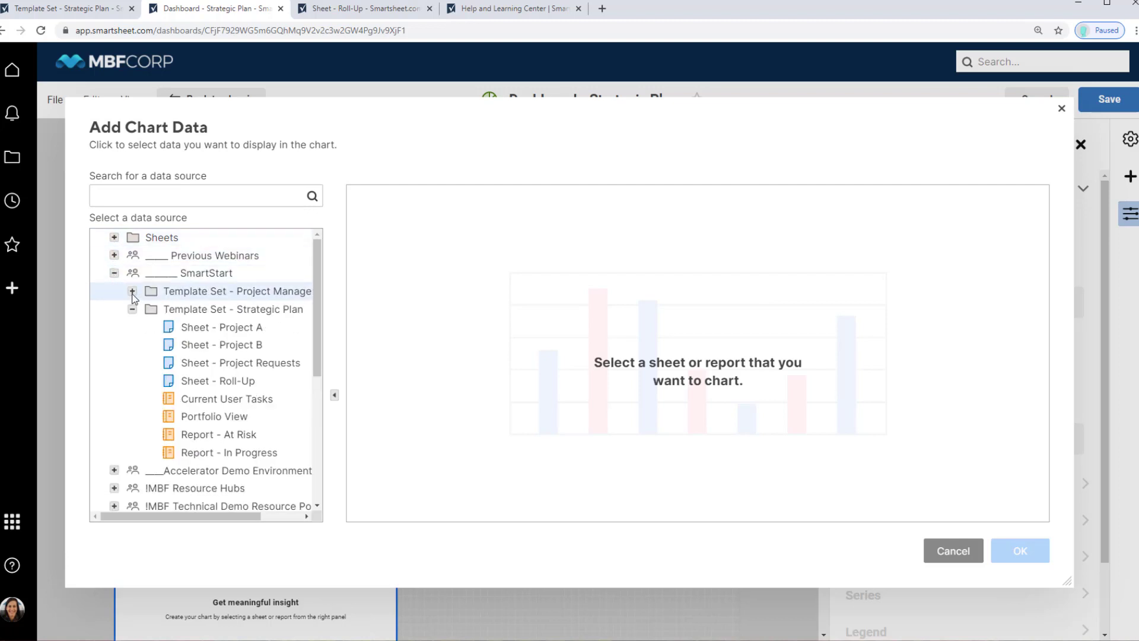
click(240, 386)
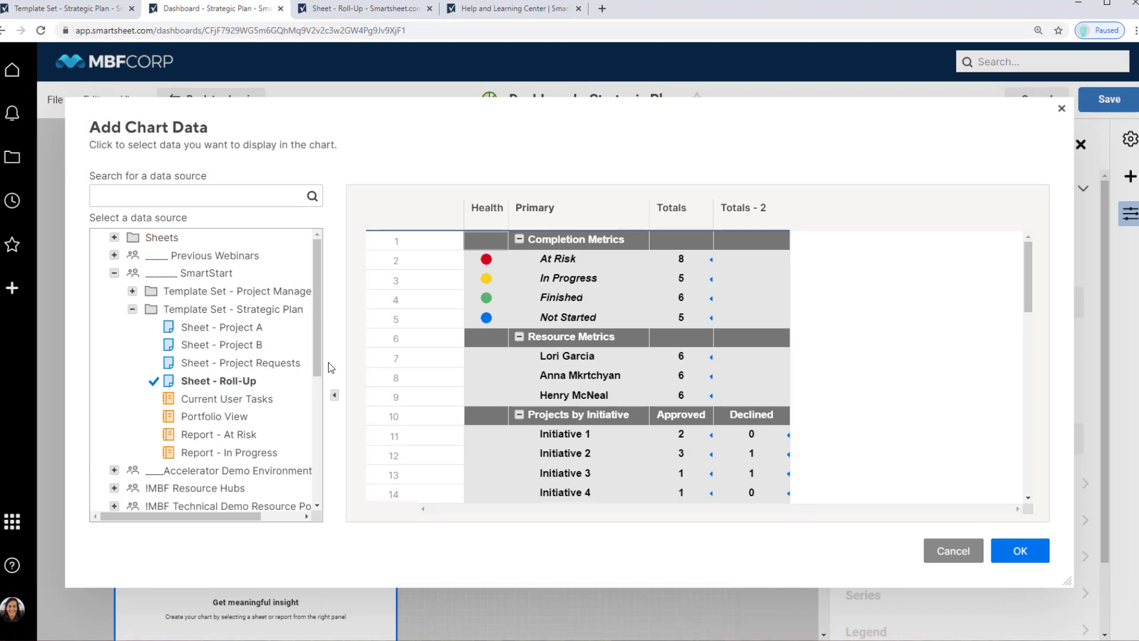
drag(611, 258, 684, 321)
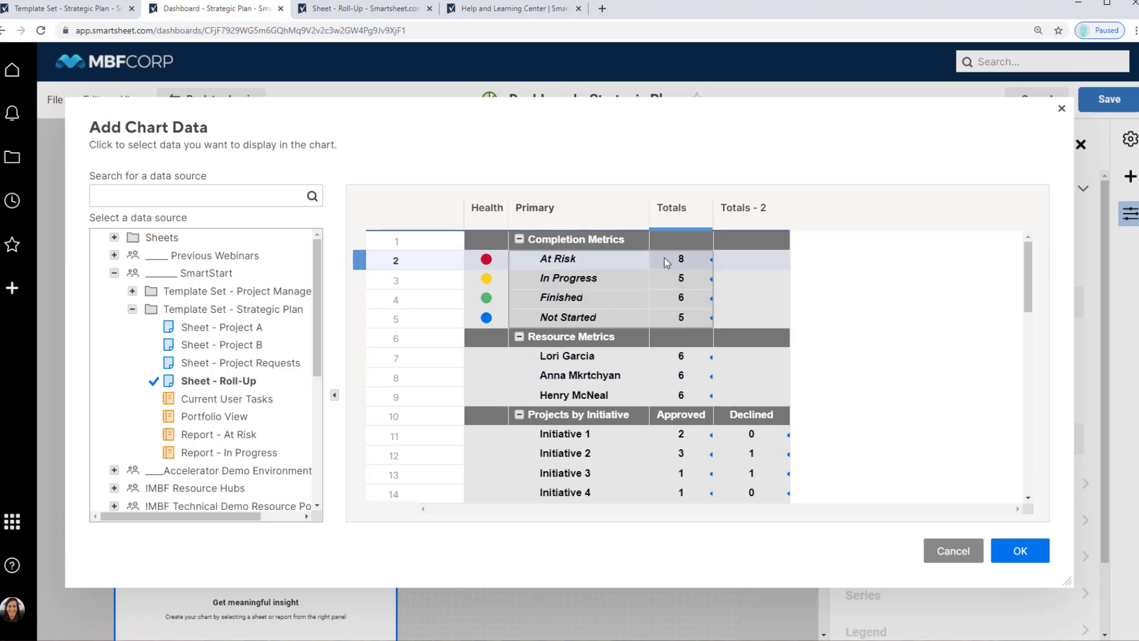
click(1018, 559)
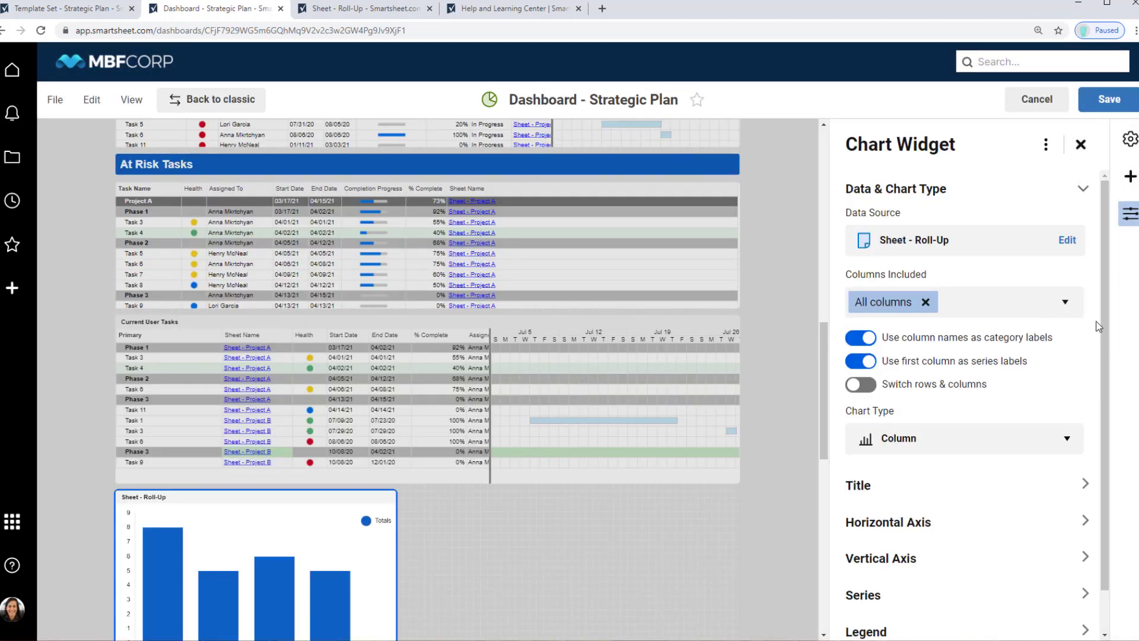
Set the new Sheet - Roll-Up chart's type to Pie
scroll(1102, 356, down, 2)
click(1033, 403)
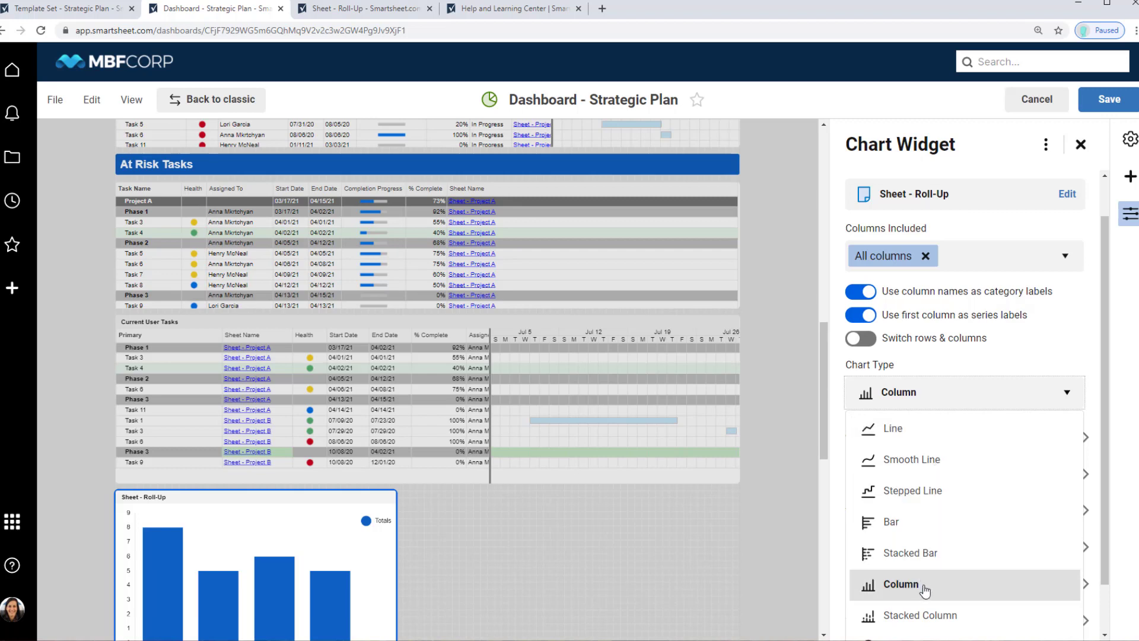
scroll(962, 591, down, 1)
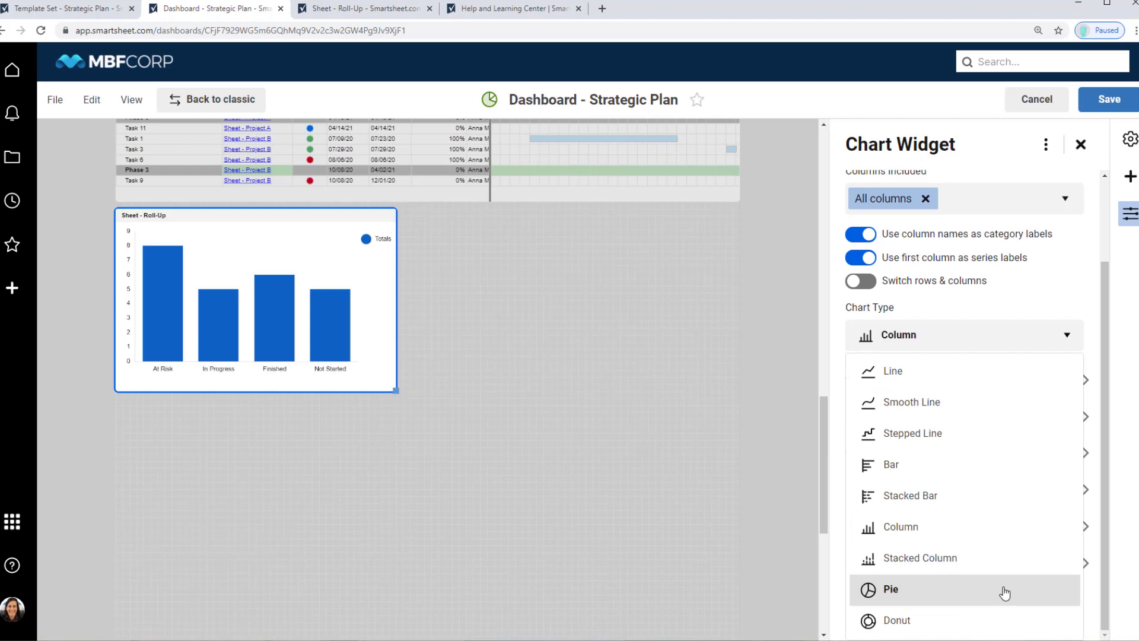
click(1005, 590)
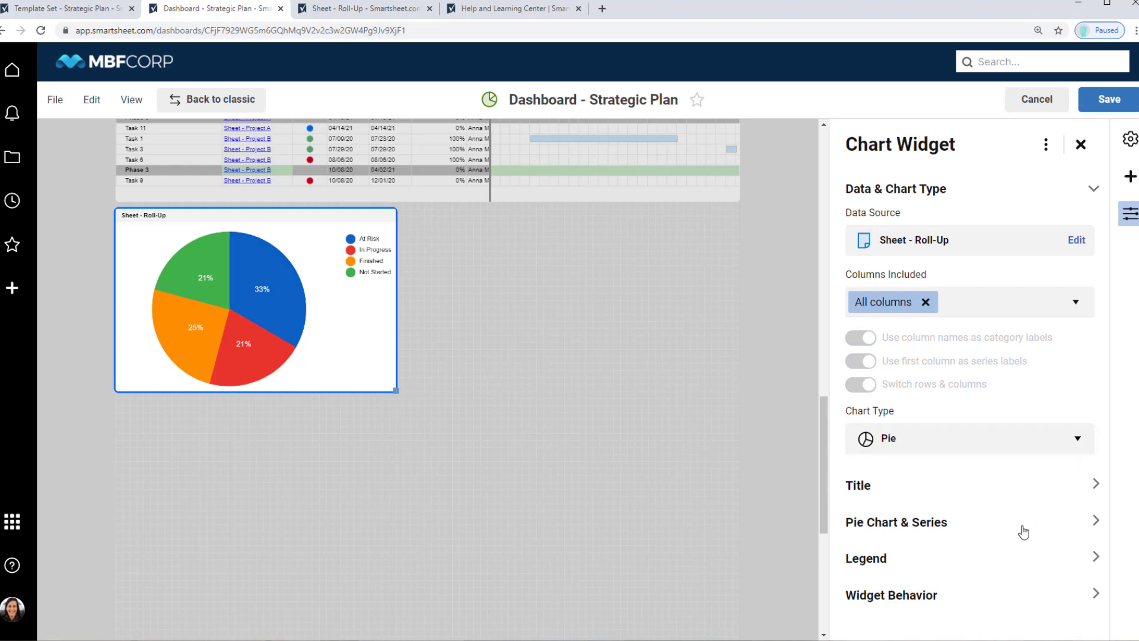
Hide the pie chart's title and display the chart as a semicircle
click(946, 491)
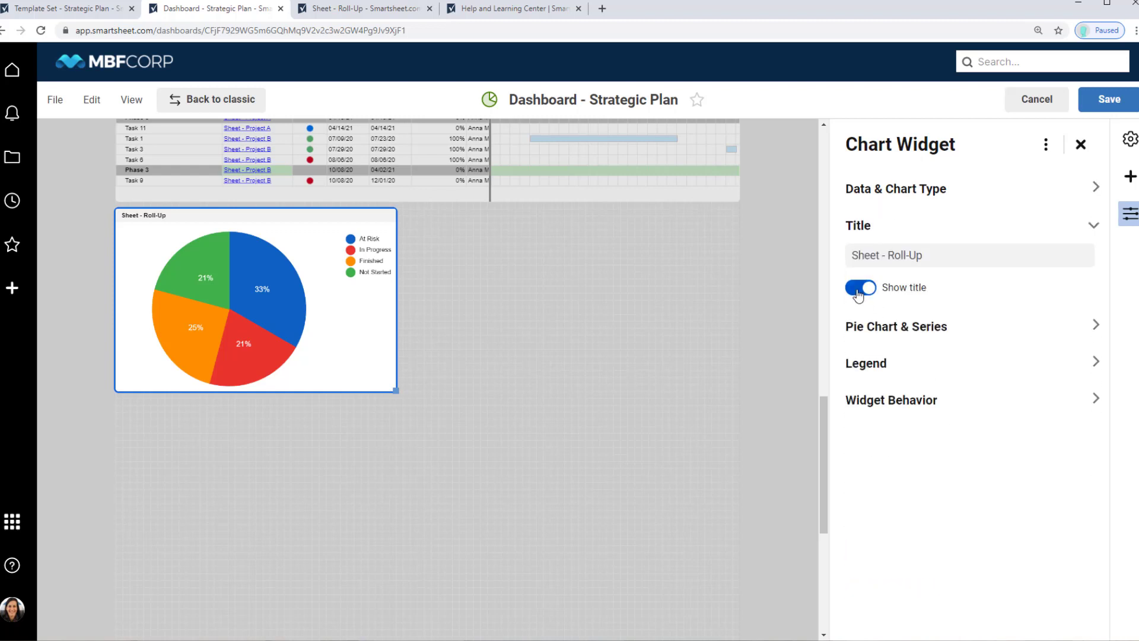
click(859, 293)
click(858, 294)
click(858, 294)
click(858, 294)
click(897, 327)
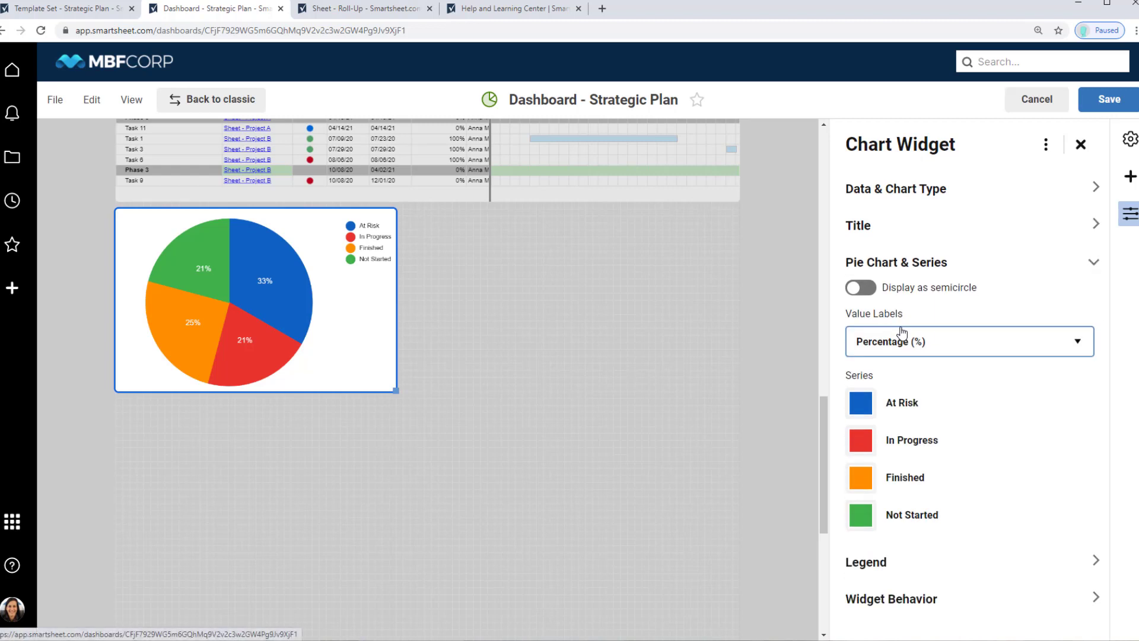
click(870, 292)
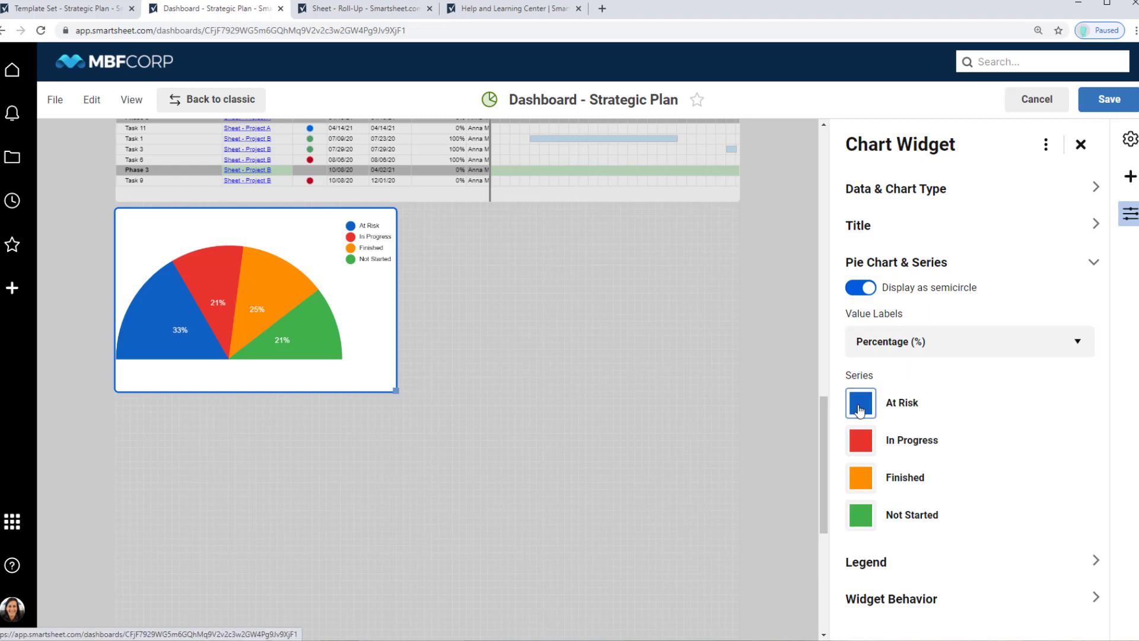
Recolor the In Progress, Finished and Not Started series in progressively lighter standard blues
click(860, 410)
click(861, 409)
click(860, 442)
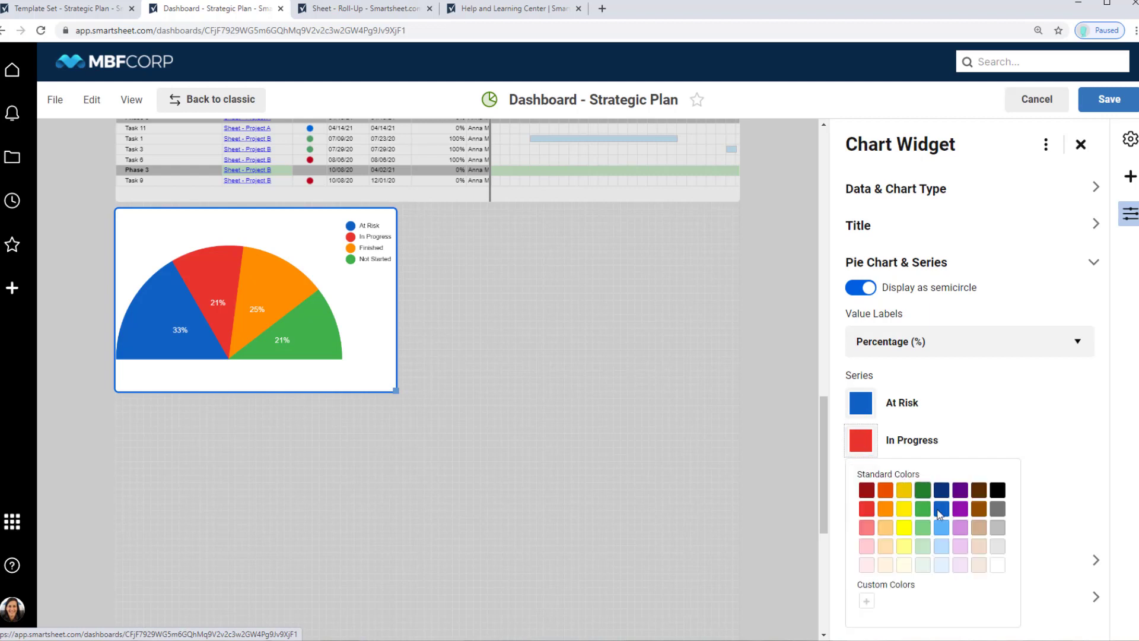
click(942, 509)
click(860, 491)
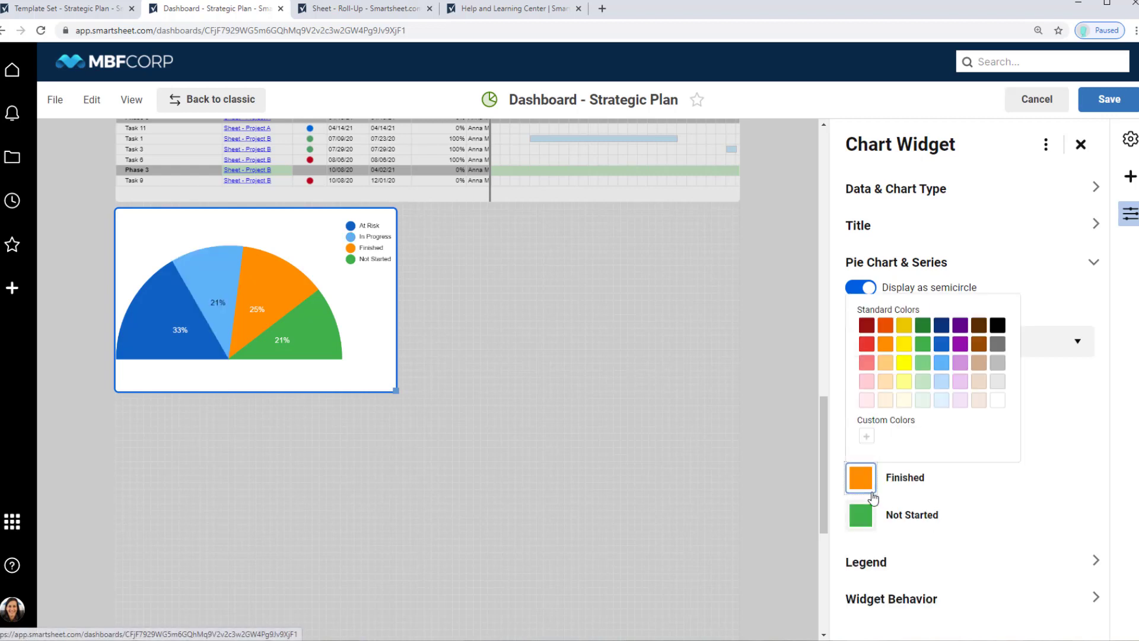
click(937, 380)
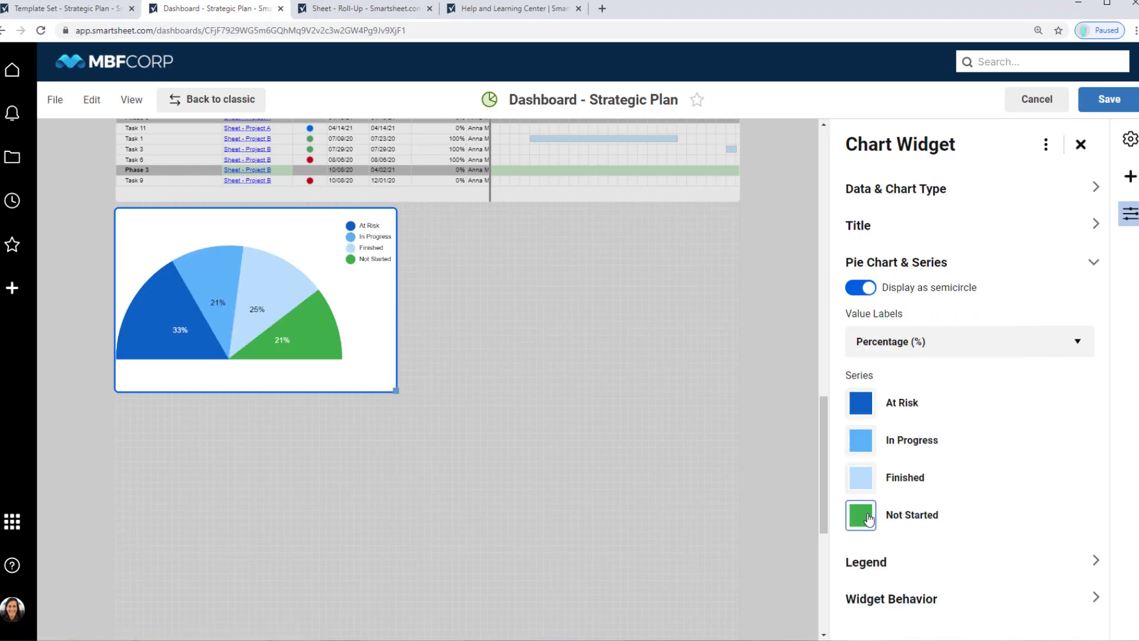
click(861, 514)
click(945, 441)
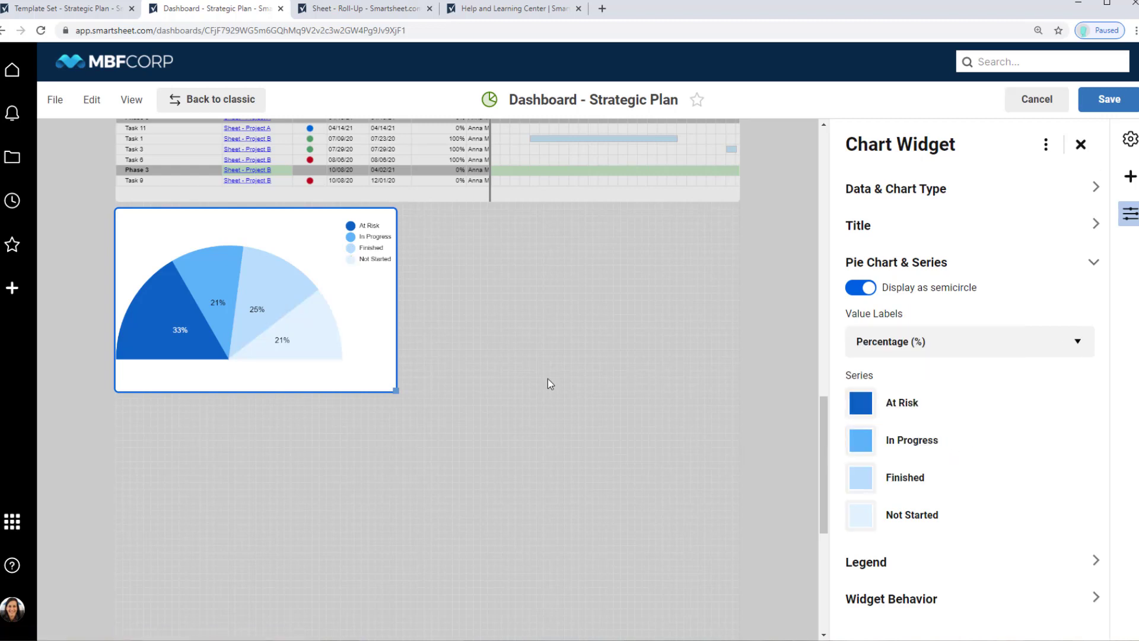
Resize the semicircle chart widget to be slightly wider and shorter, and save the dashboard
mouse_move(323, 362)
drag(393, 394, 403, 350)
mouse_move(316, 286)
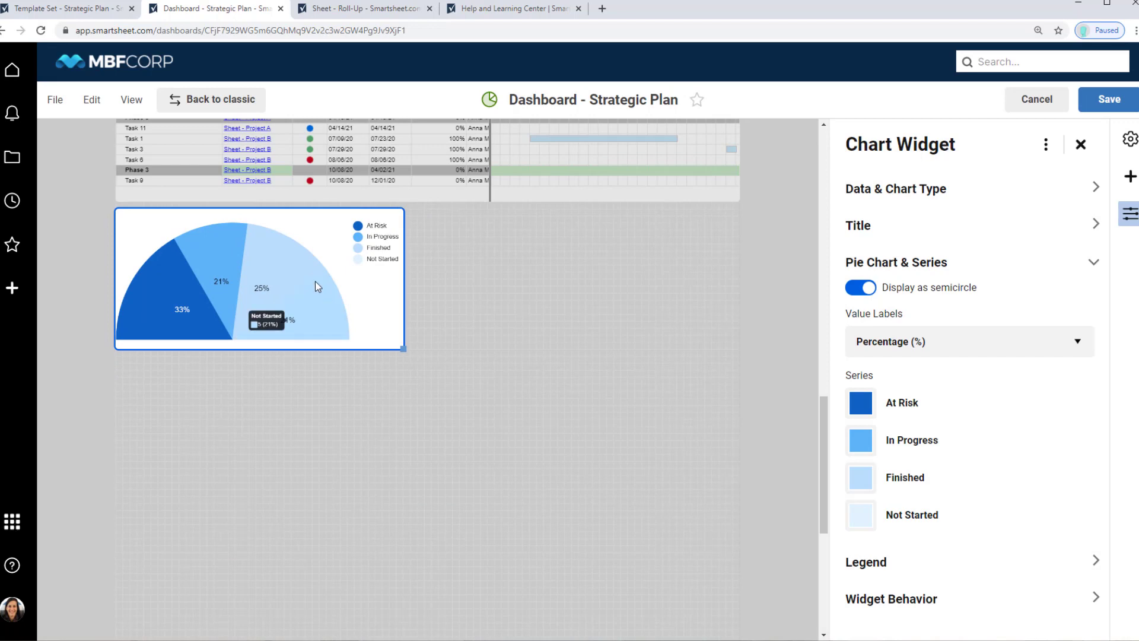
click(1120, 98)
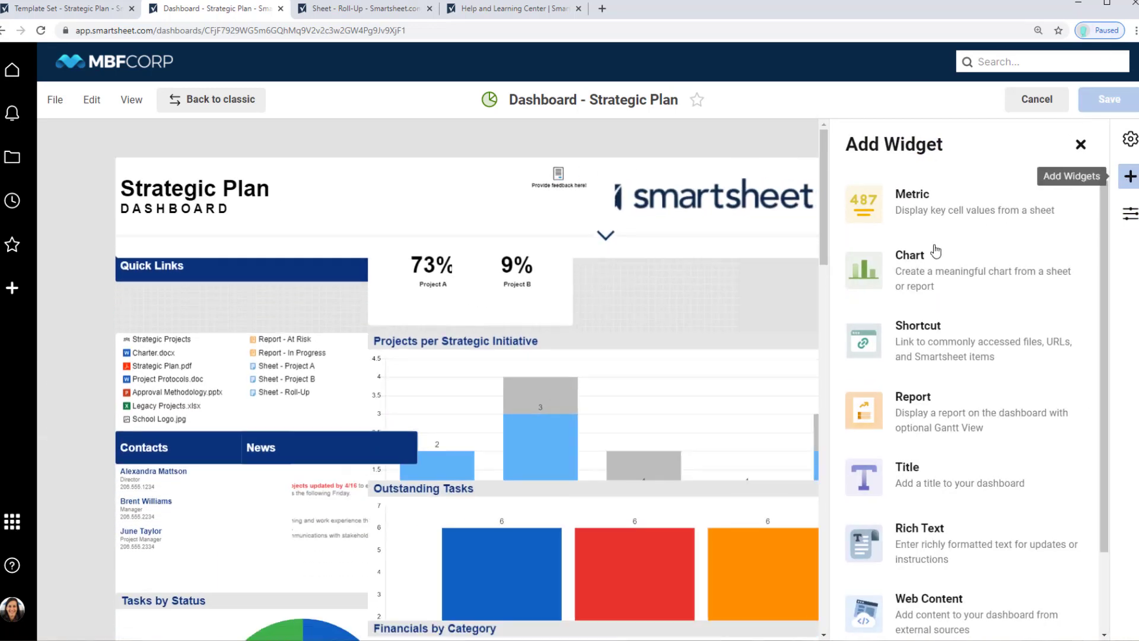
Add a second chart widget using the Portfolio View report as its data source
click(918, 260)
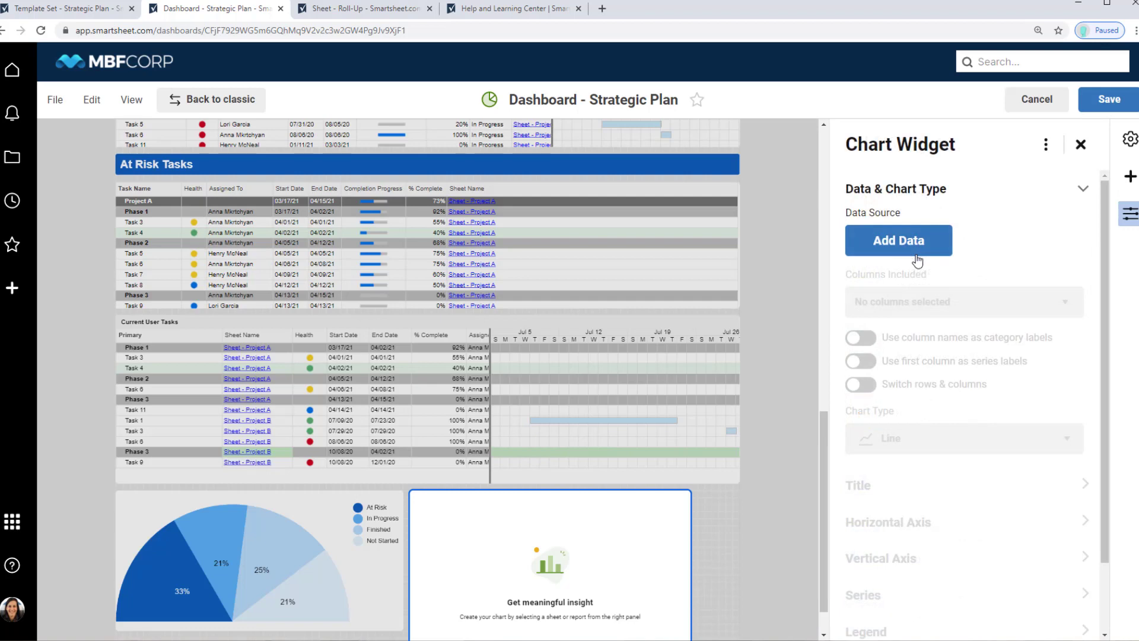
click(881, 248)
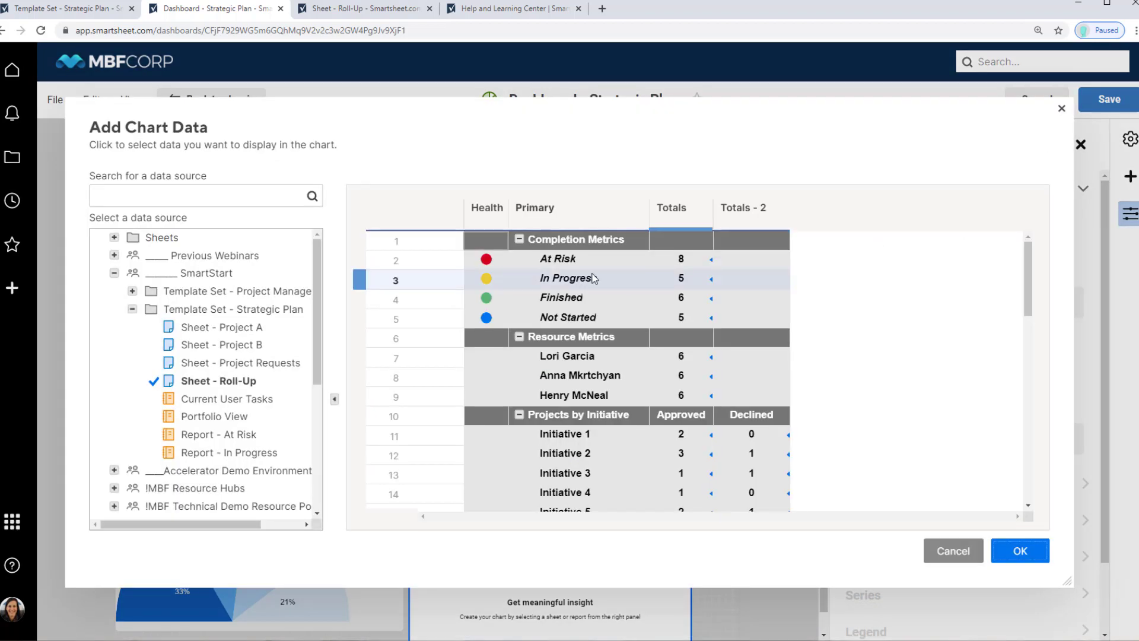
click(249, 416)
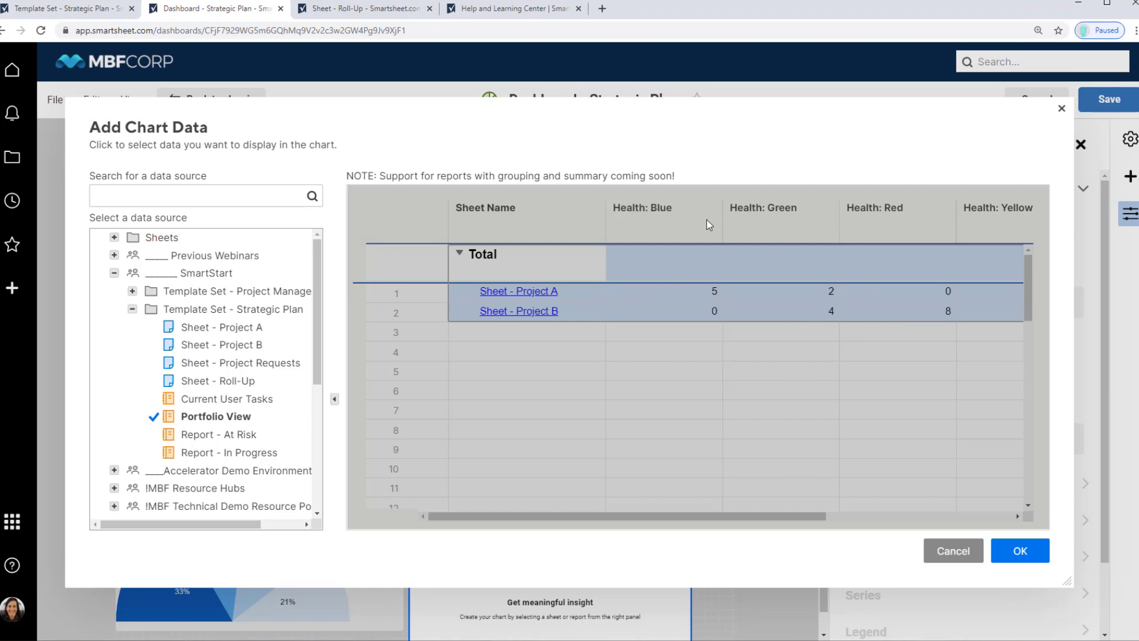
click(1024, 551)
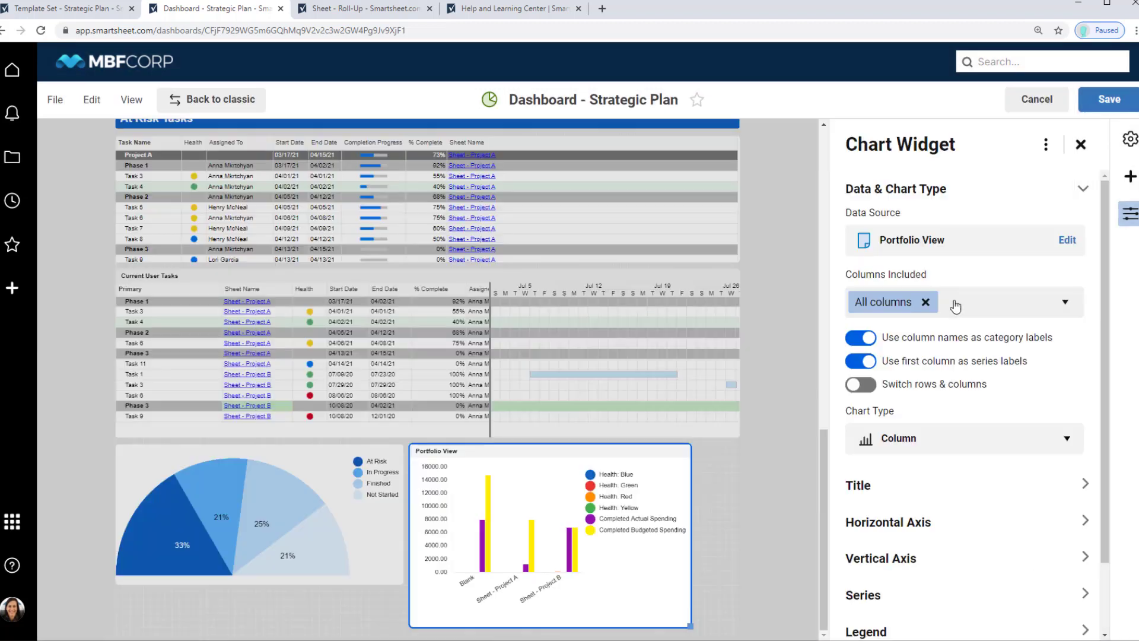
Limit the Portfolio View chart's columns to Completed Actual Spending and Completed Budgeted Spending
click(959, 304)
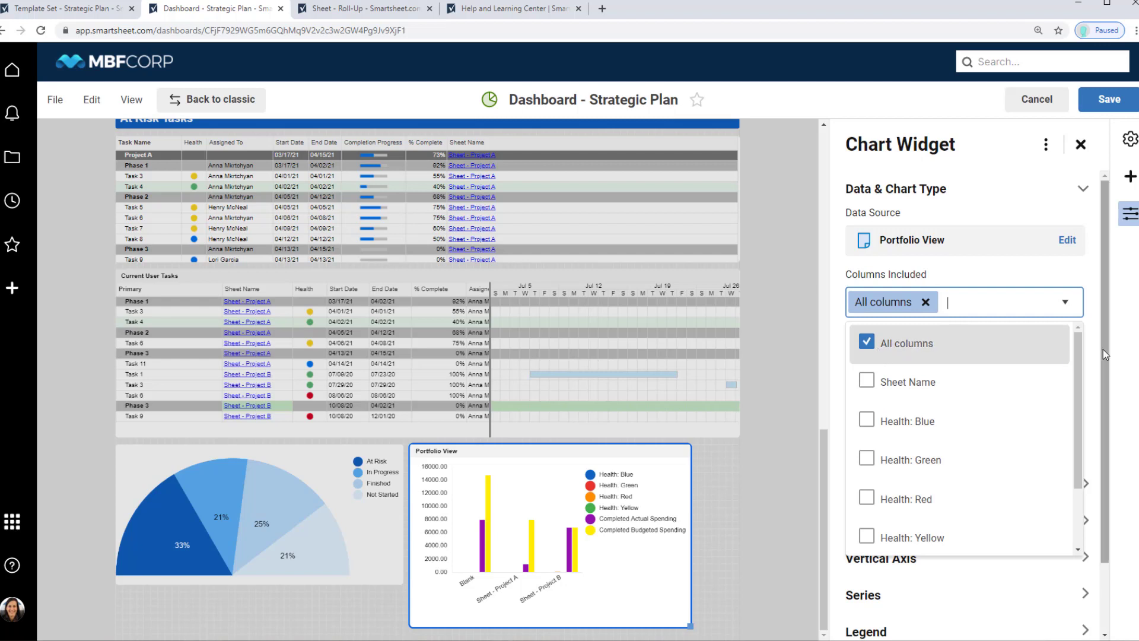
drag(1078, 358, 1077, 415)
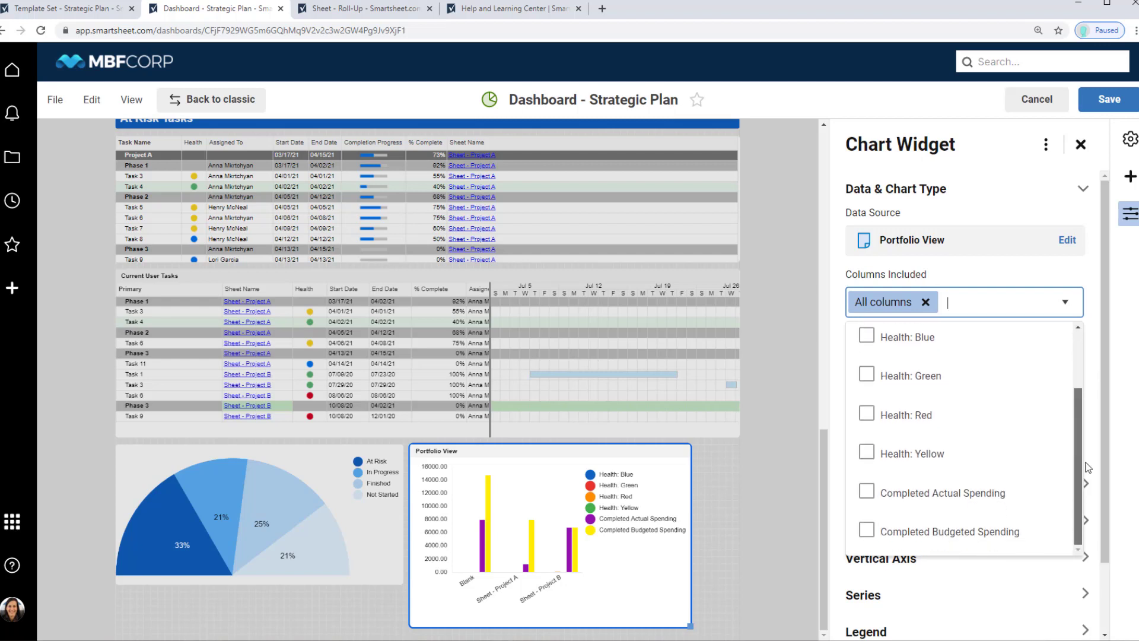
click(929, 506)
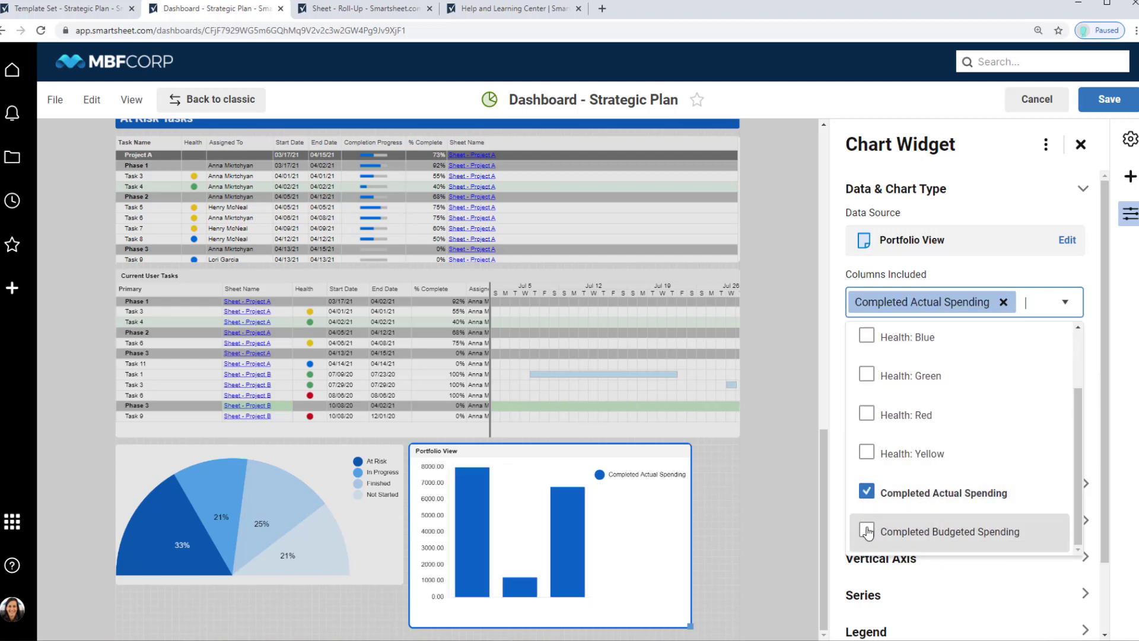
click(872, 531)
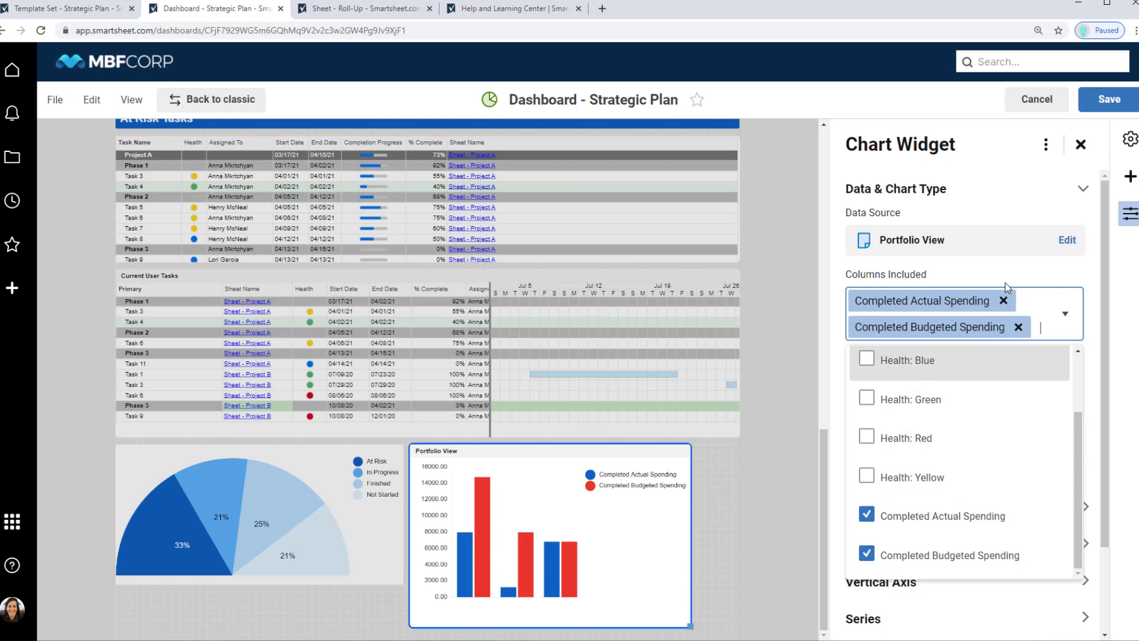
click(1035, 274)
Set the Portfolio View chart's type to Stacked Bar
click(993, 461)
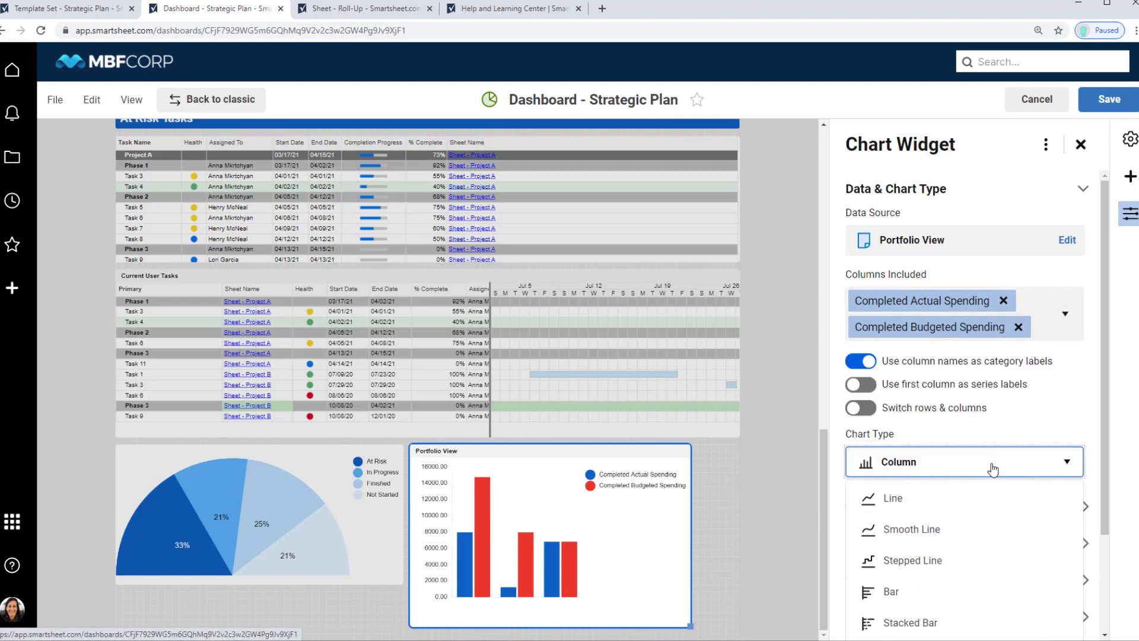
drag(1107, 436, 1109, 521)
click(1057, 520)
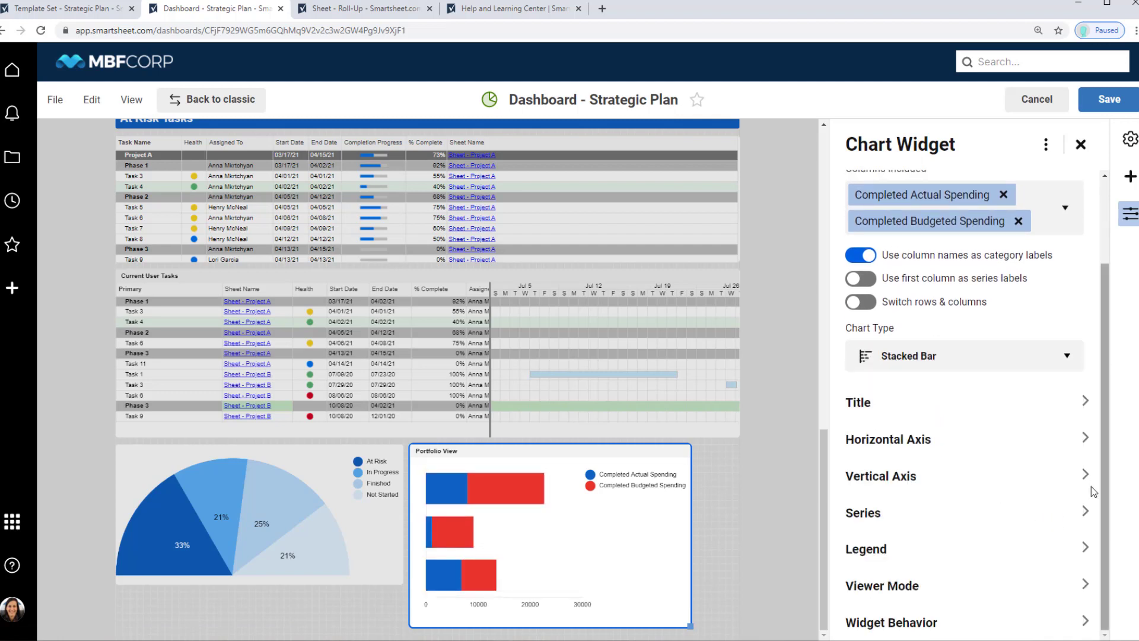
Change the Completed Budgeted Spending series color to light blue 5FB3F9 and always show its value labels
click(1008, 511)
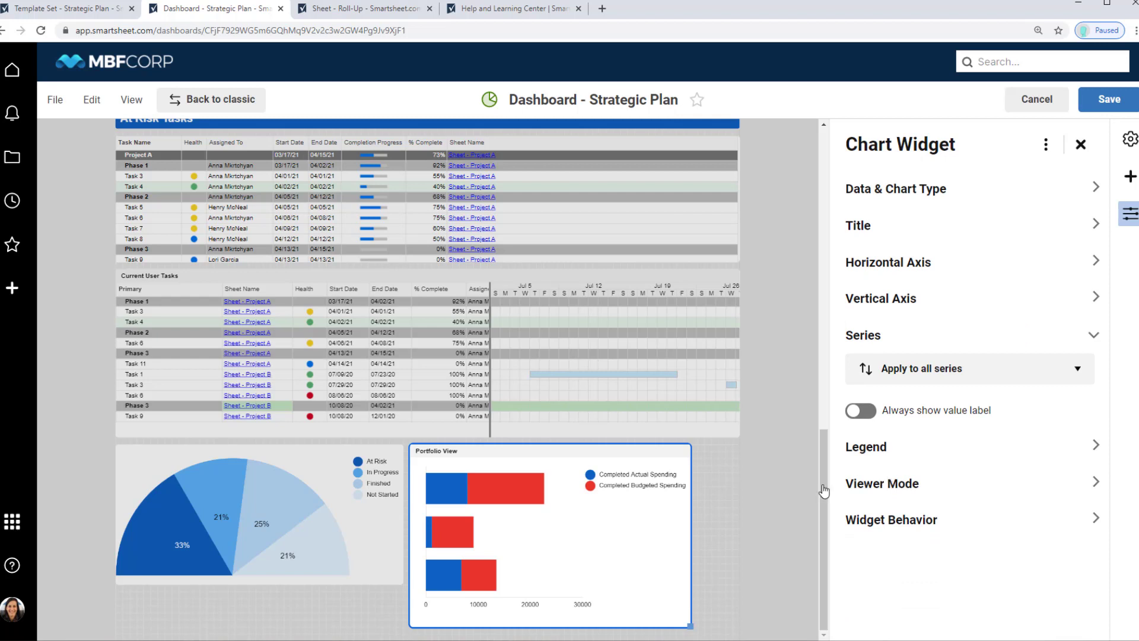
mouse_move(521, 490)
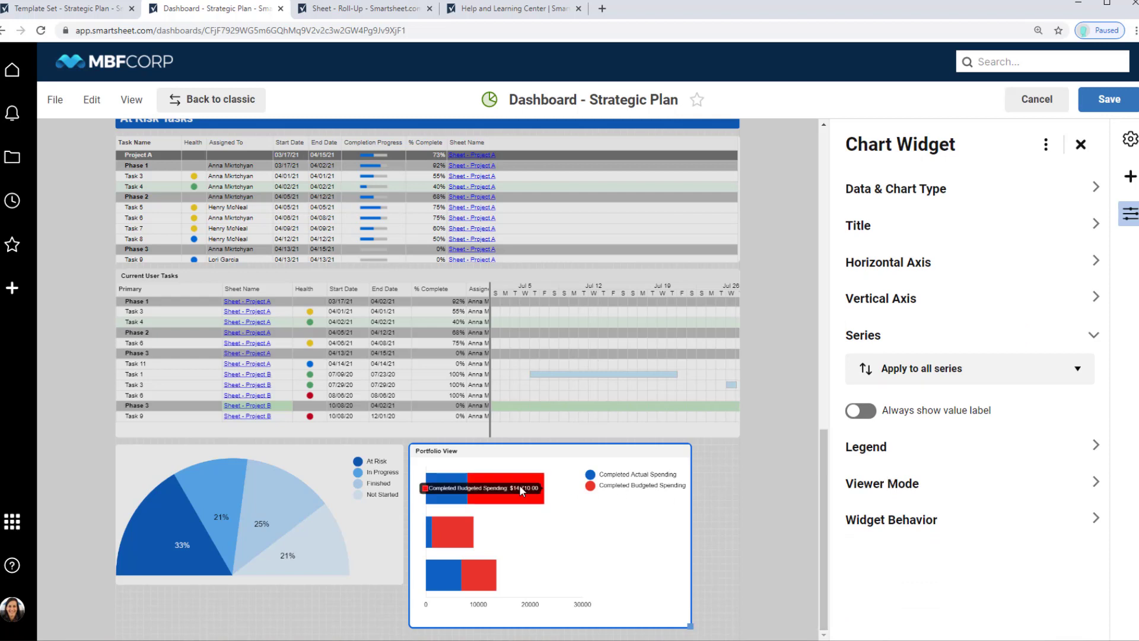
click(902, 368)
click(896, 463)
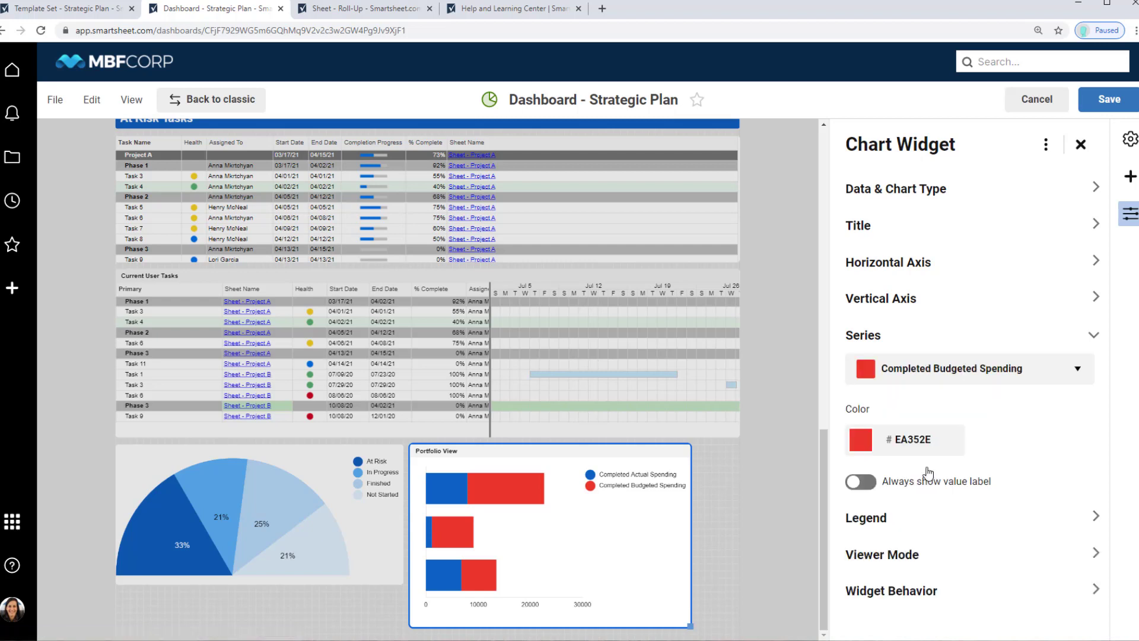
click(911, 438)
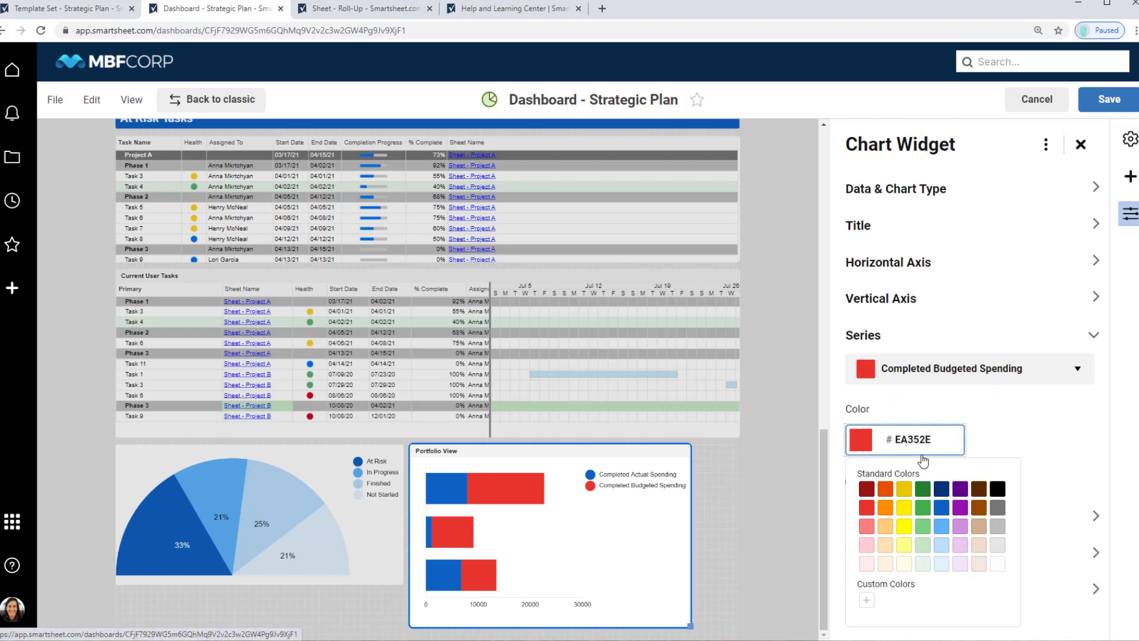
click(942, 525)
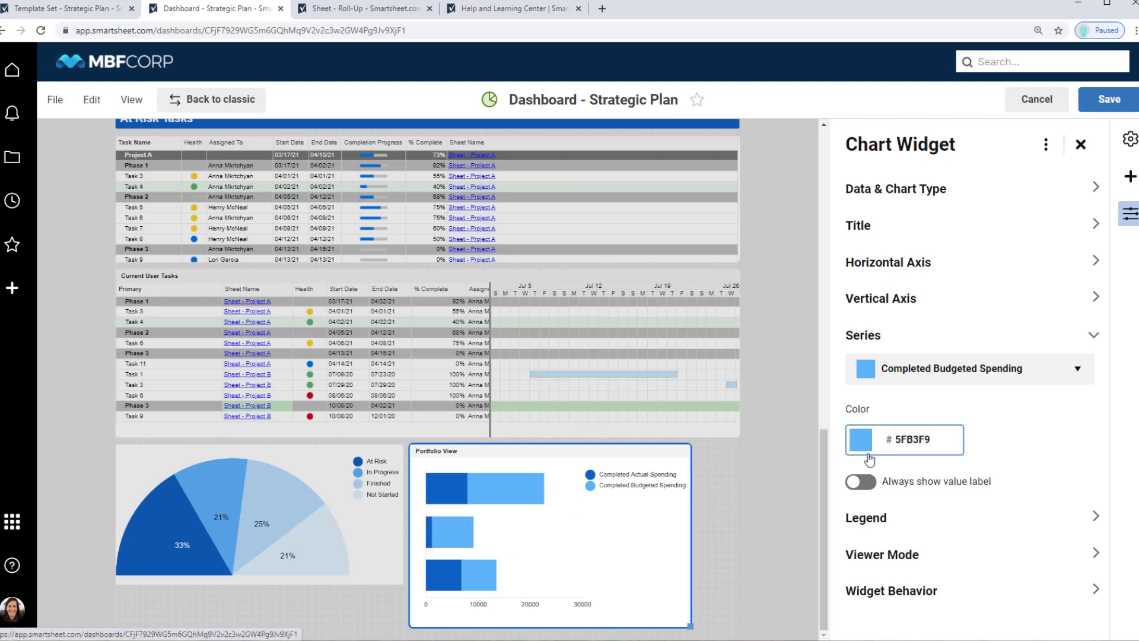
click(869, 488)
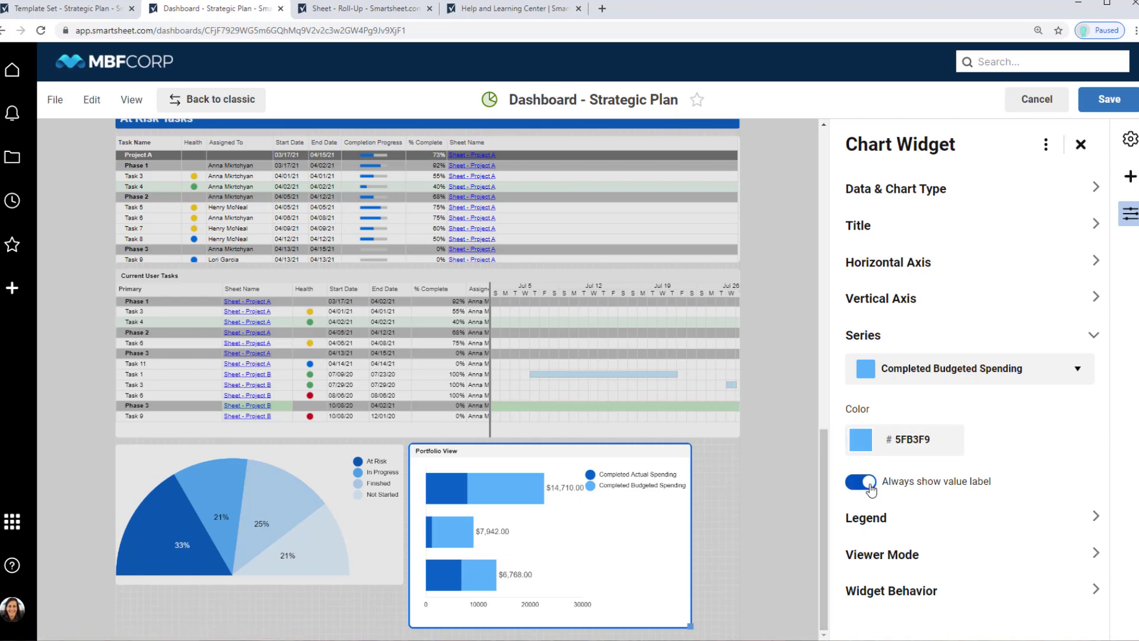
Make the Portfolio View chart widget wider and shorter to match the neighboring layout, and title it "Finances"
drag(690, 626, 752, 586)
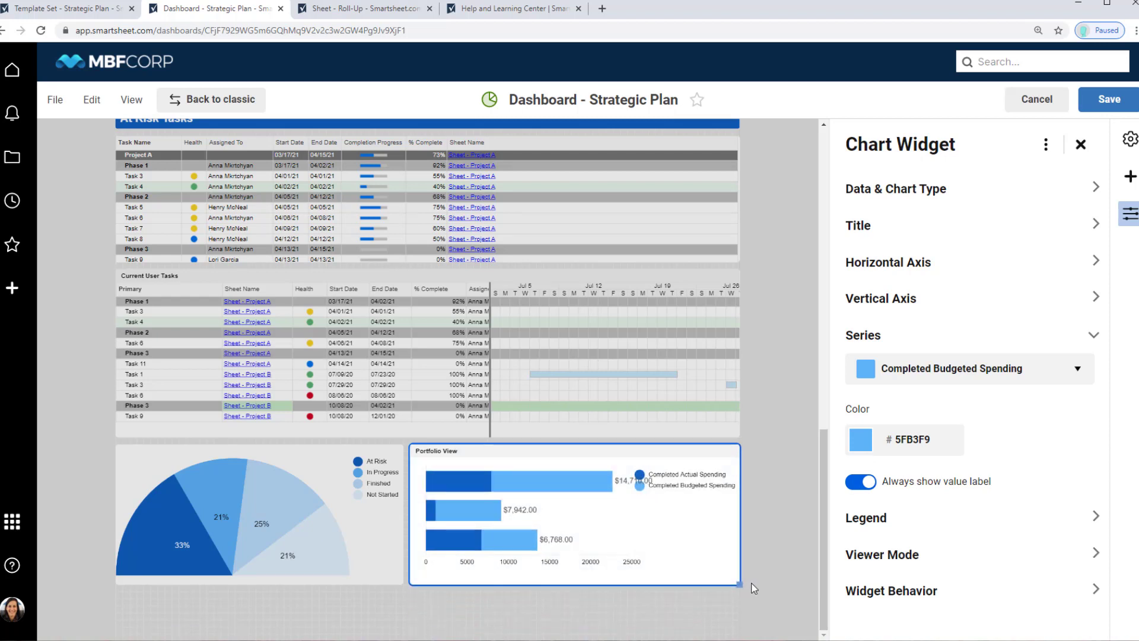
click(892, 225)
click(926, 256)
key(ctrl+a)
text(Finances)
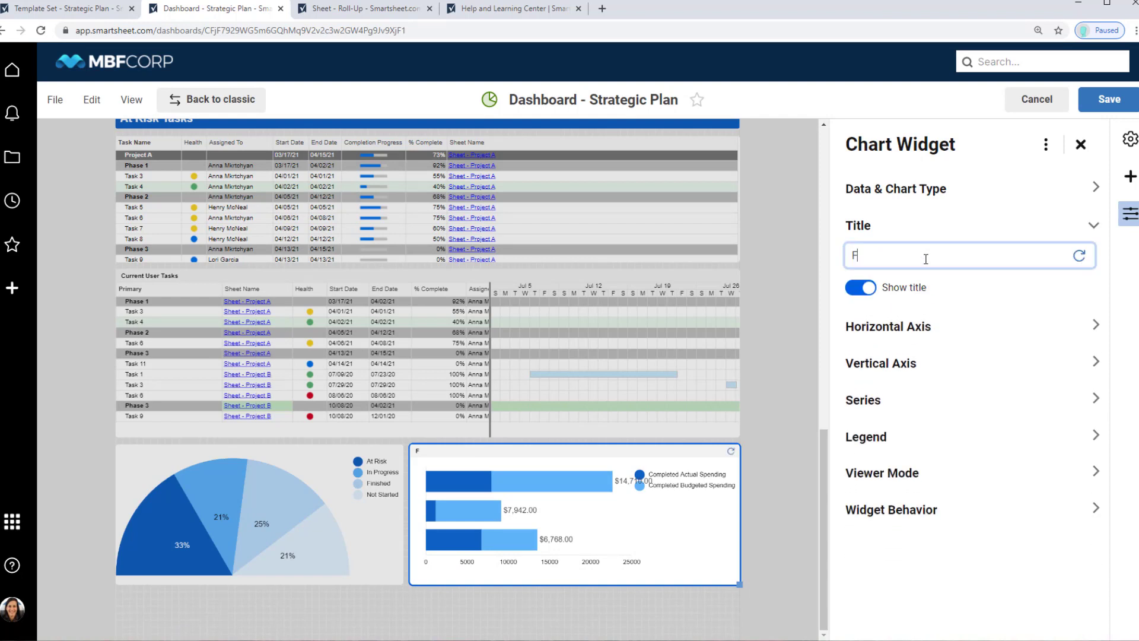
Place the Finances chart's legend at the bottom of the chart
click(903, 437)
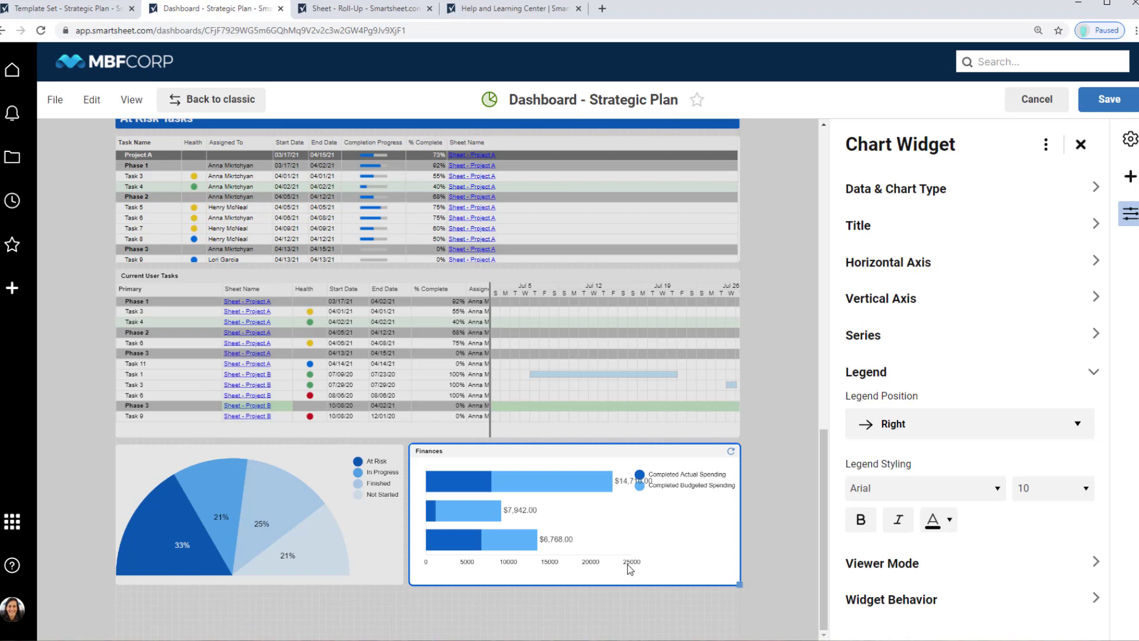
click(914, 433)
click(899, 522)
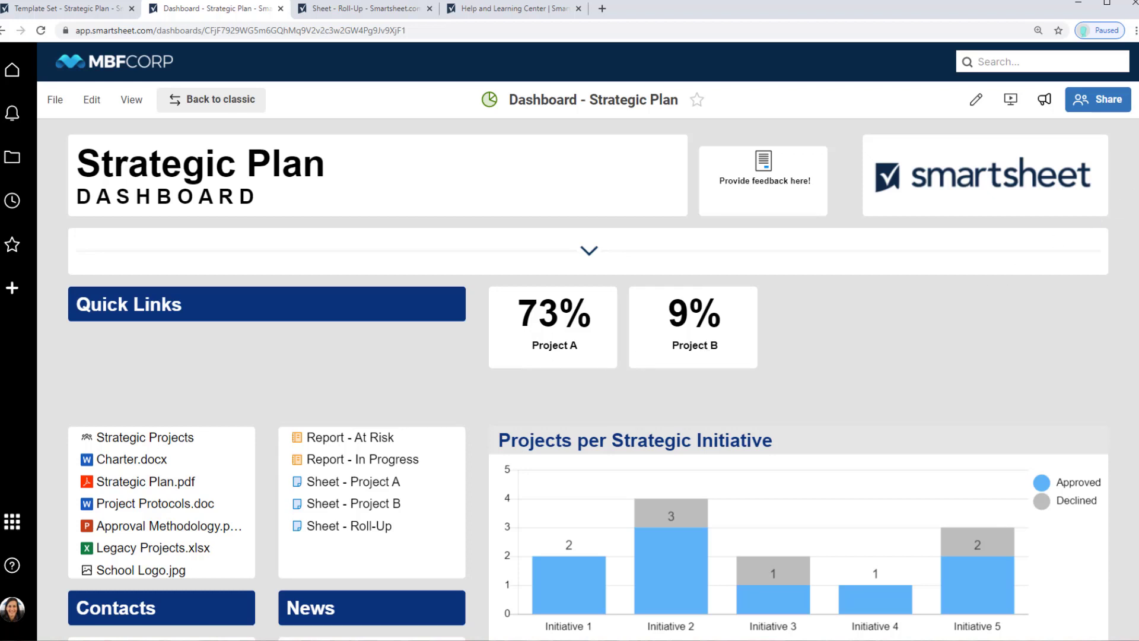
Review the saved dashboard's charts and task reports, then return to its heading
scroll(588, 379, down, 3)
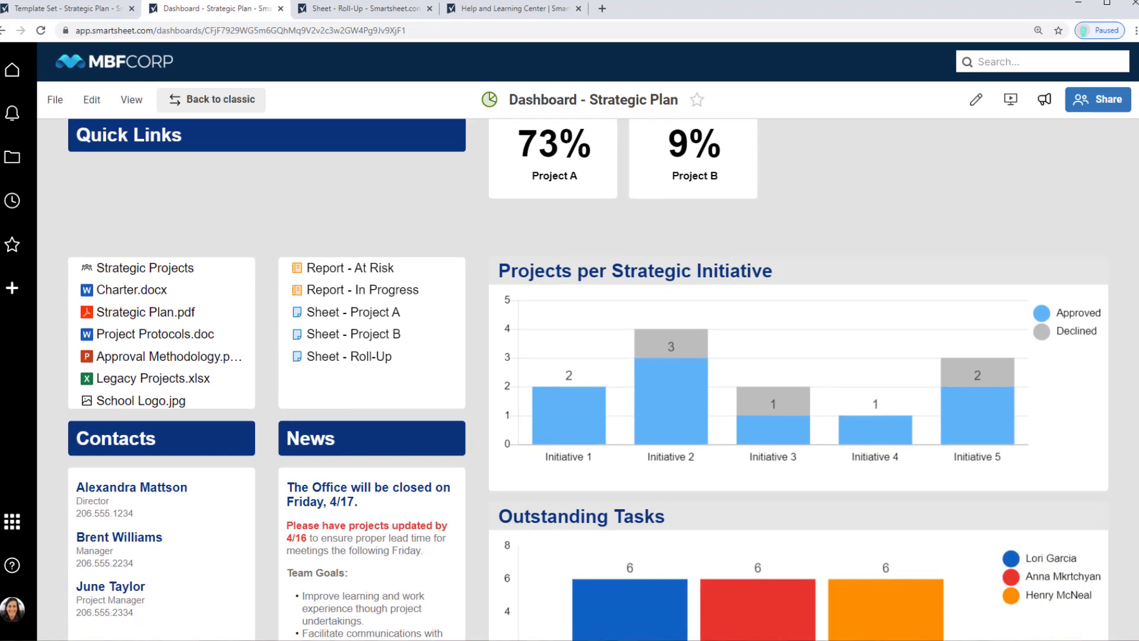
scroll(587, 380, down, 10)
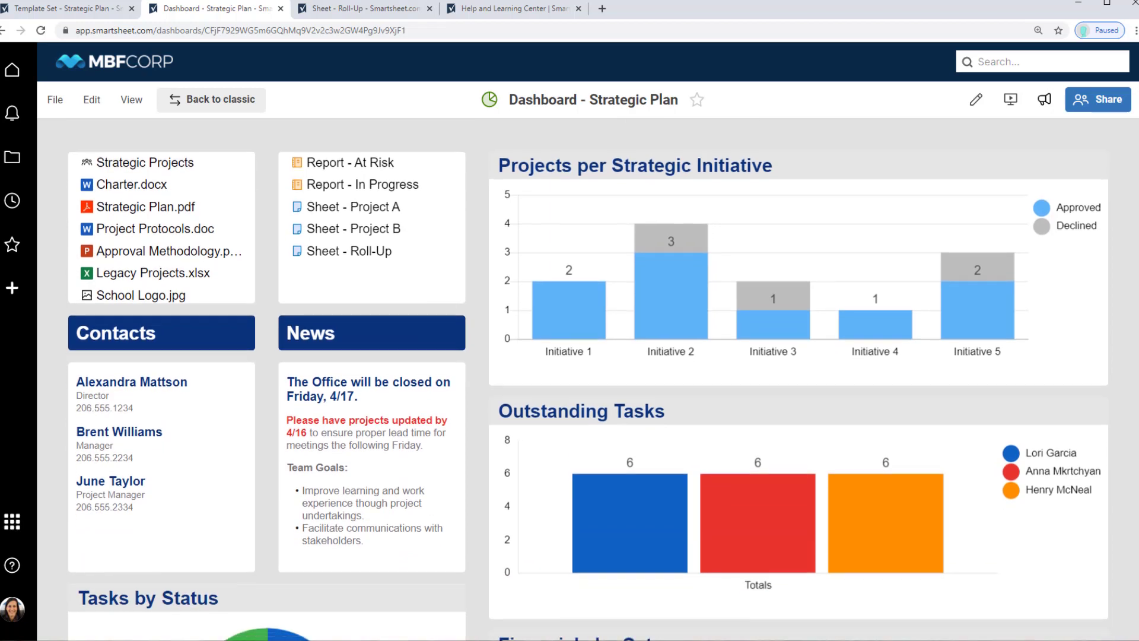
scroll(587, 380, down, 3)
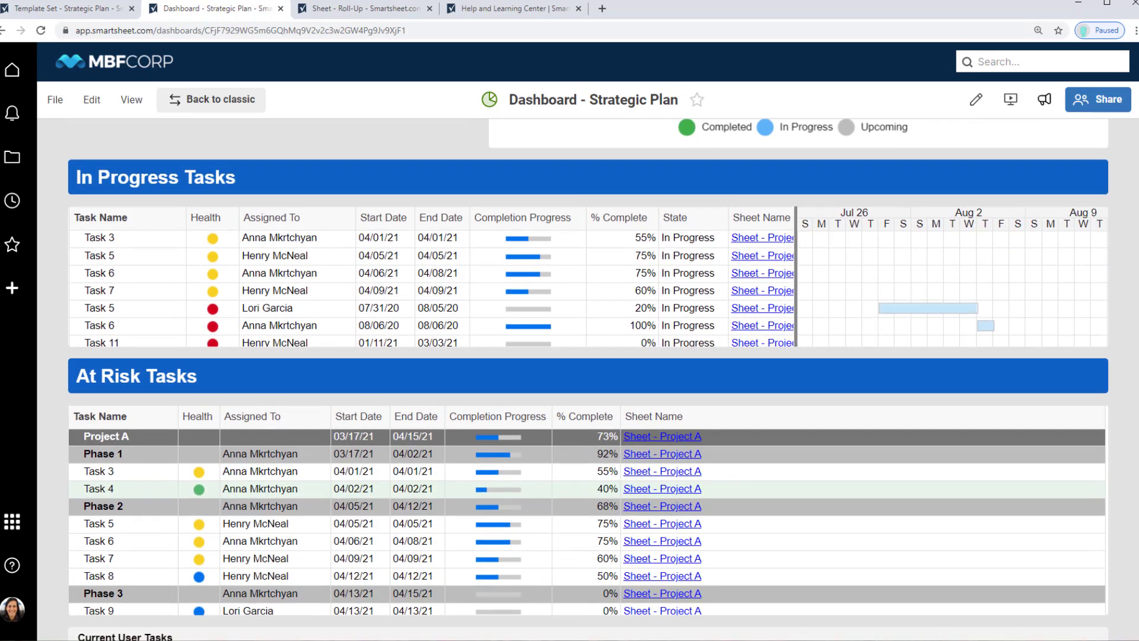
scroll(587, 380, down, 3)
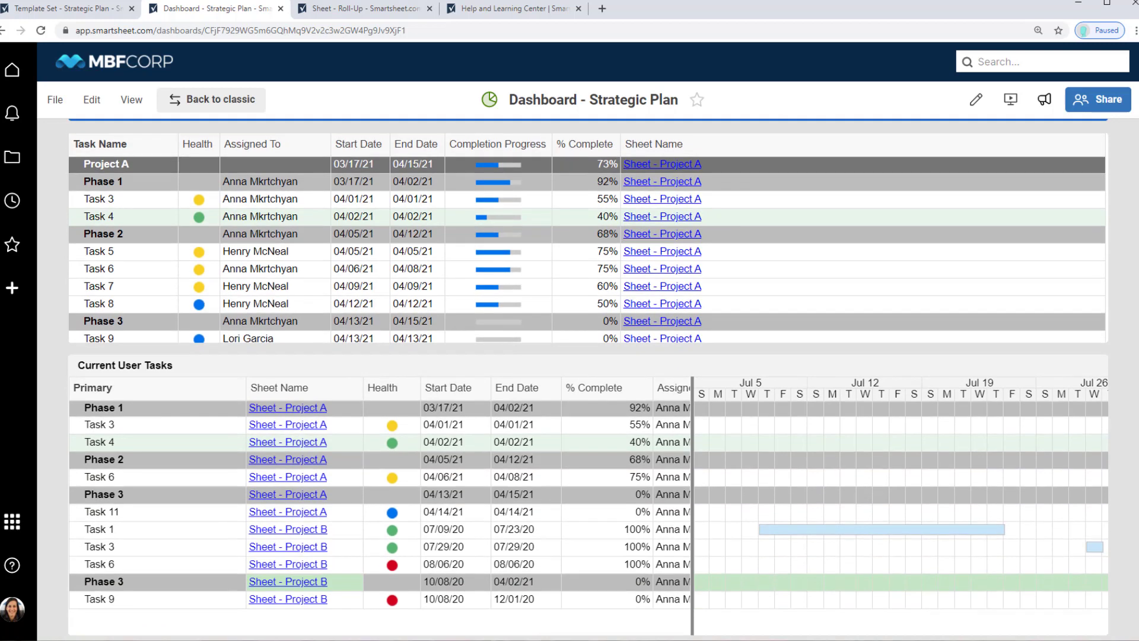
scroll(1137, 372, up, 7)
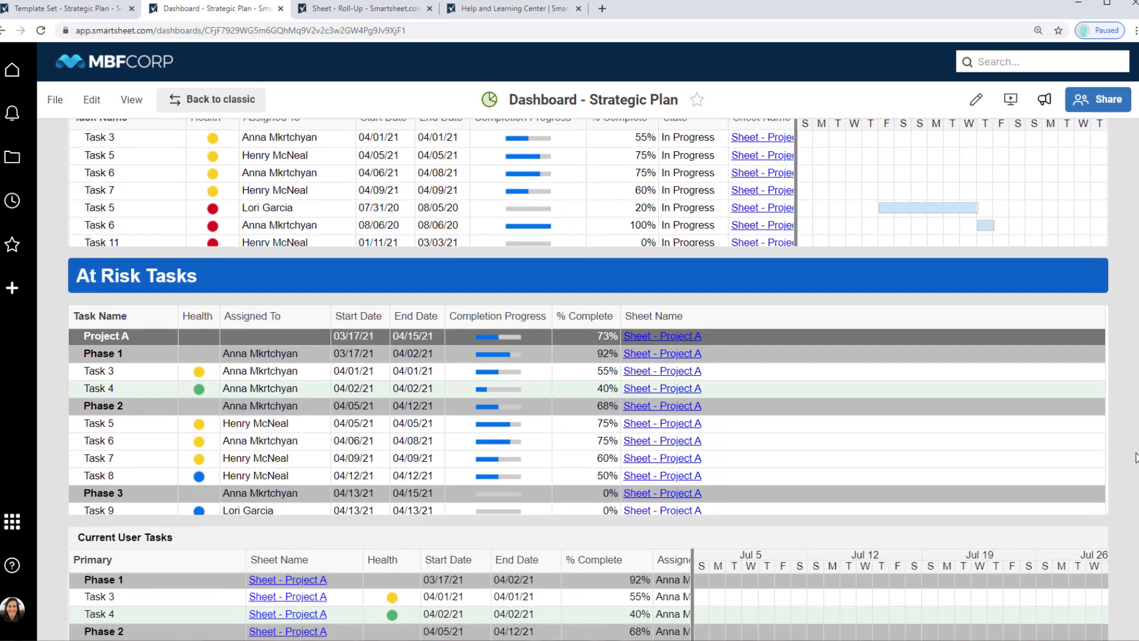
scroll(1136, 372, up, 6)
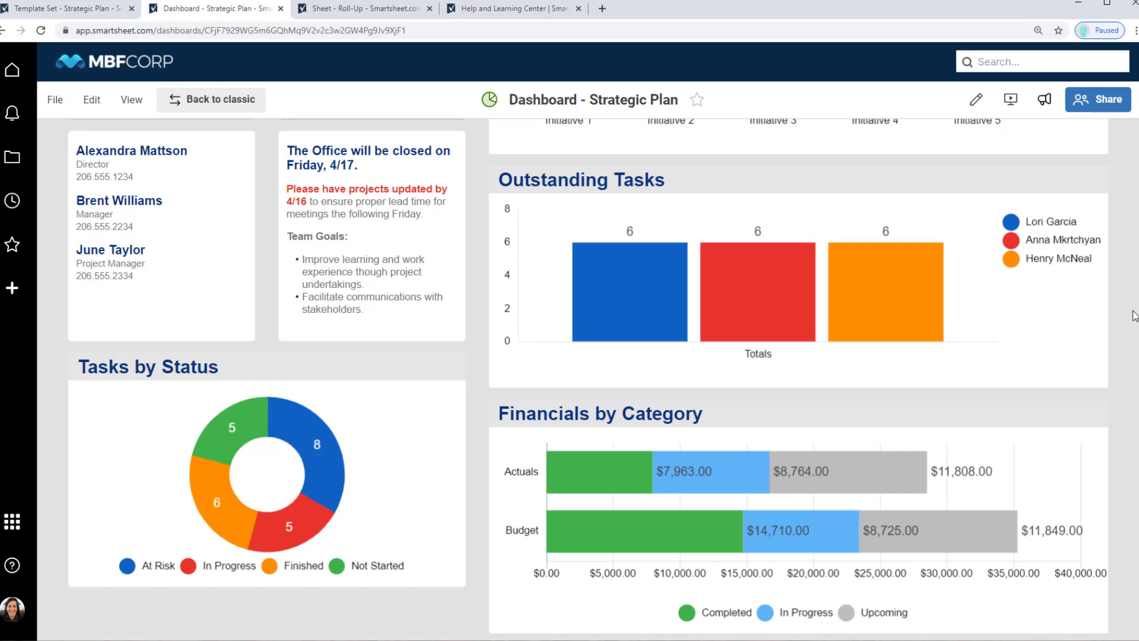
scroll(1135, 315, up, 8)
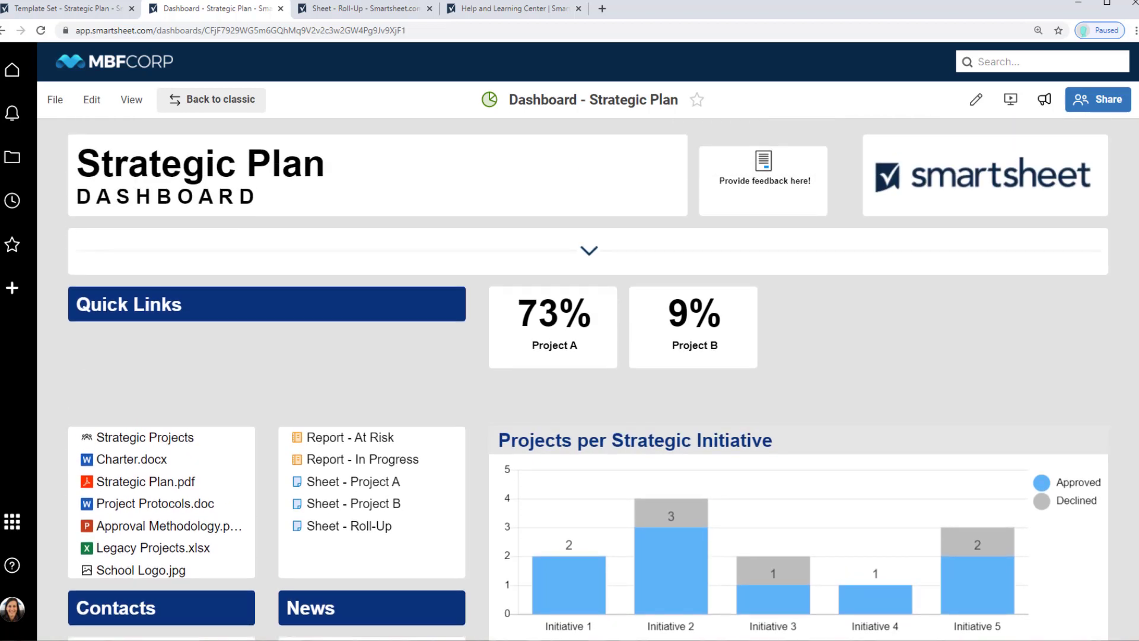
Edit the dashboard and move both shortcut list widgets up directly beneath the Quick Links heading
click(976, 100)
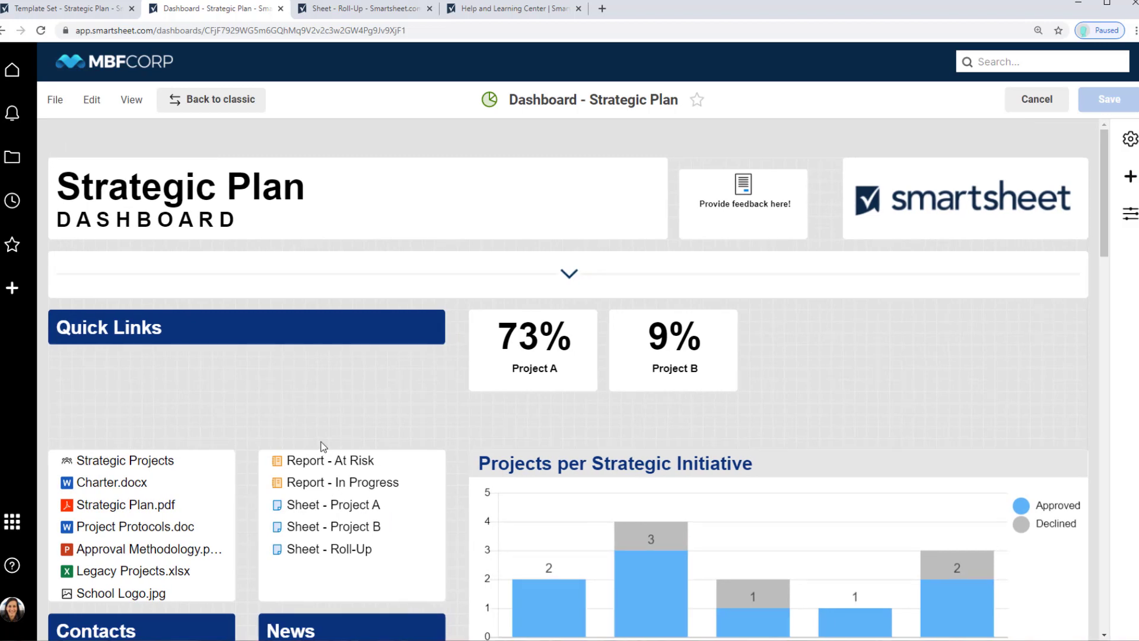
drag(170, 497, 183, 405)
drag(267, 464, 261, 375)
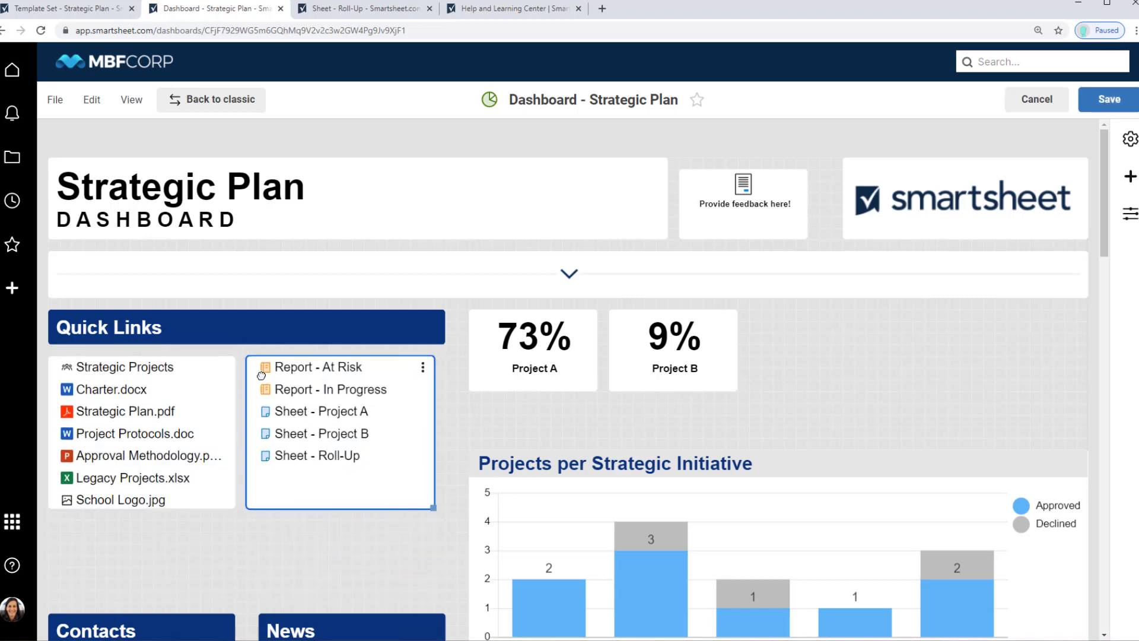
Add a shortcut widget linking to the Project Management Office and Strategic Plan template set folders, Sheet - Project A and Sheet - Project B
click(1130, 181)
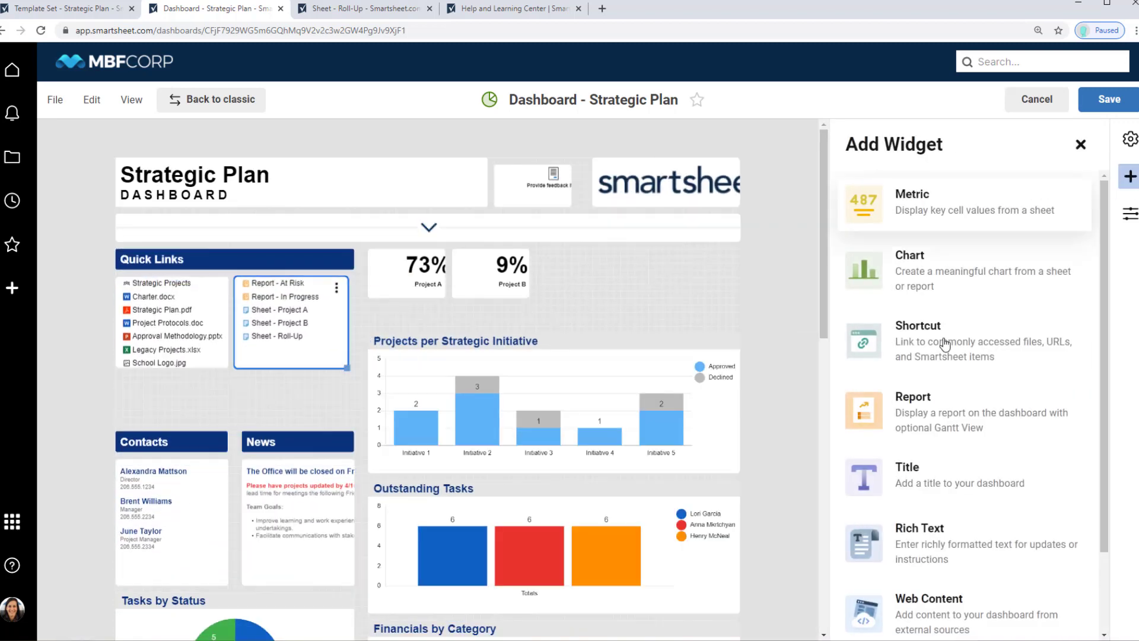
click(945, 344)
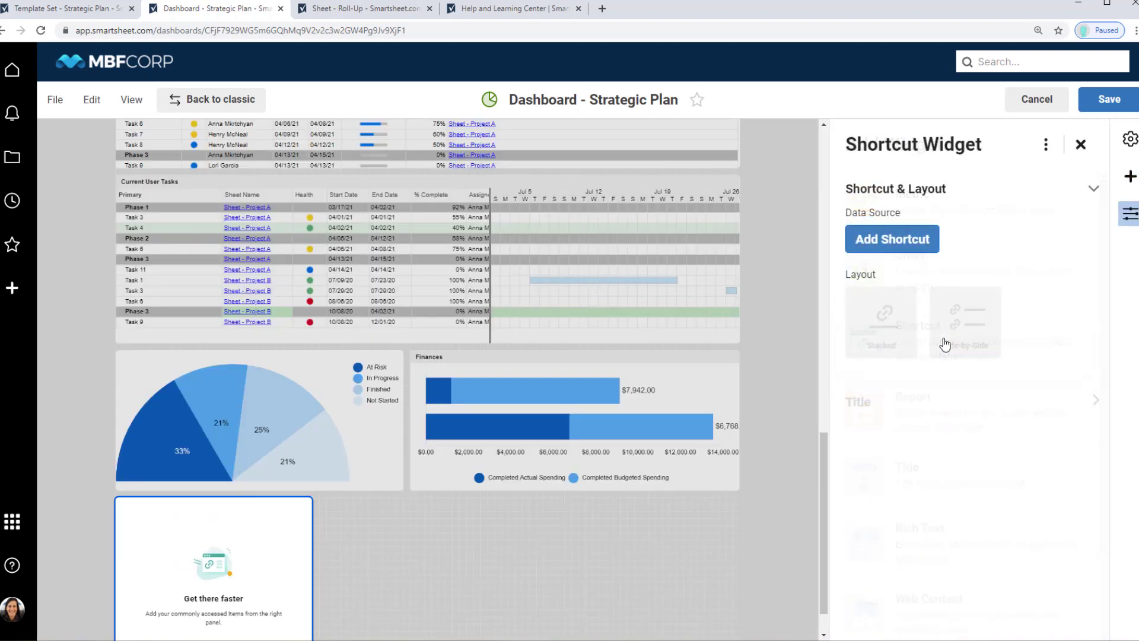
click(893, 248)
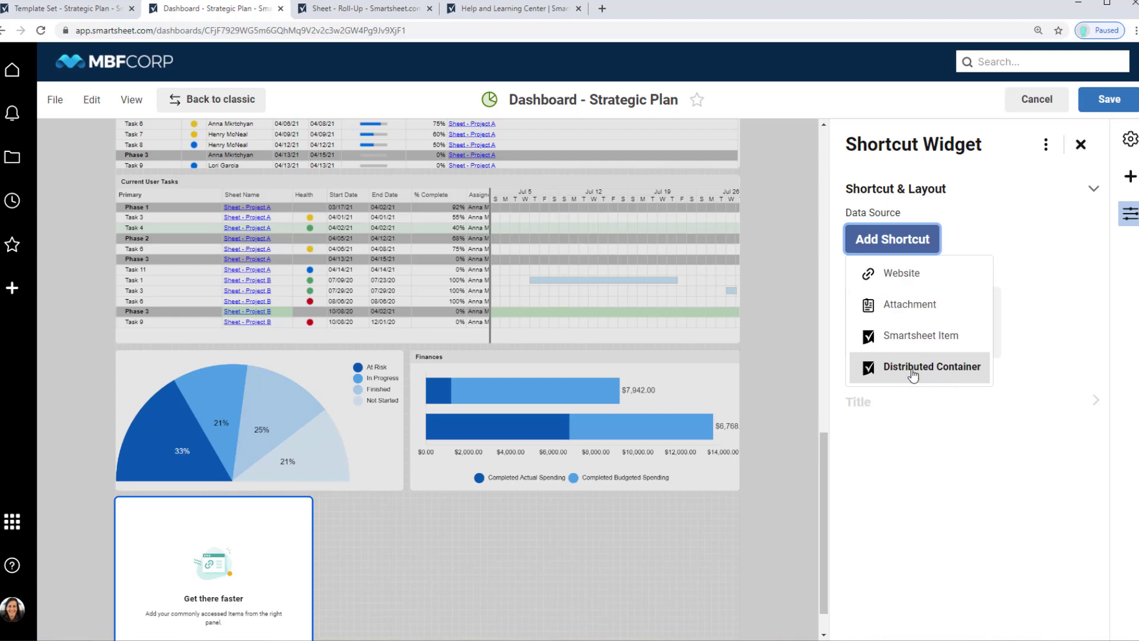
click(887, 339)
click(460, 277)
click(501, 277)
click(510, 297)
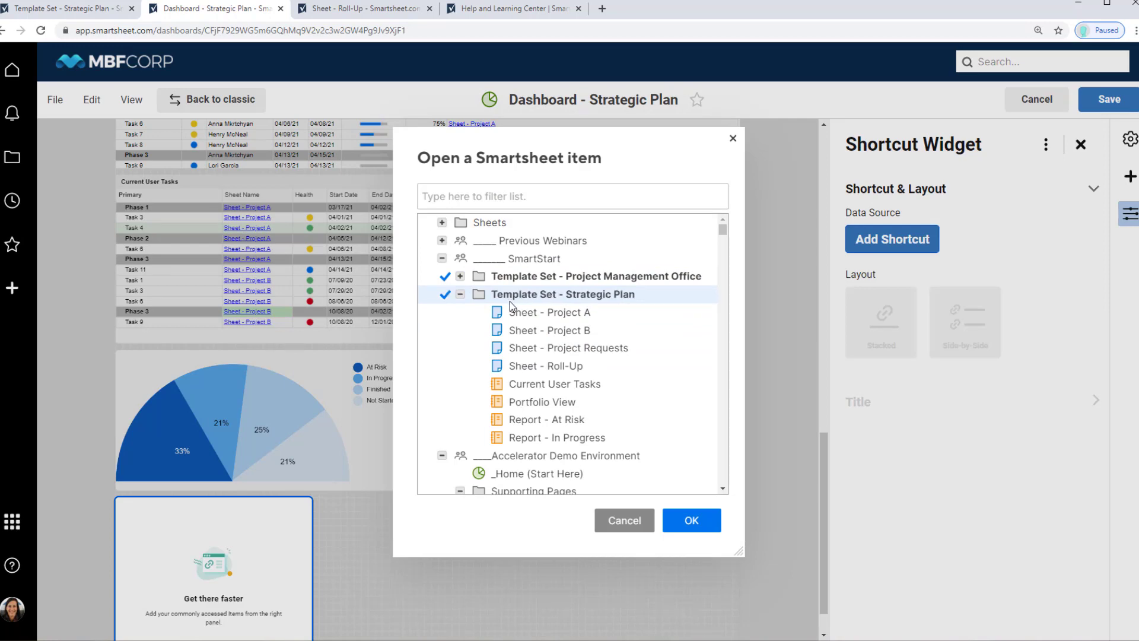
click(516, 315)
click(519, 333)
click(691, 521)
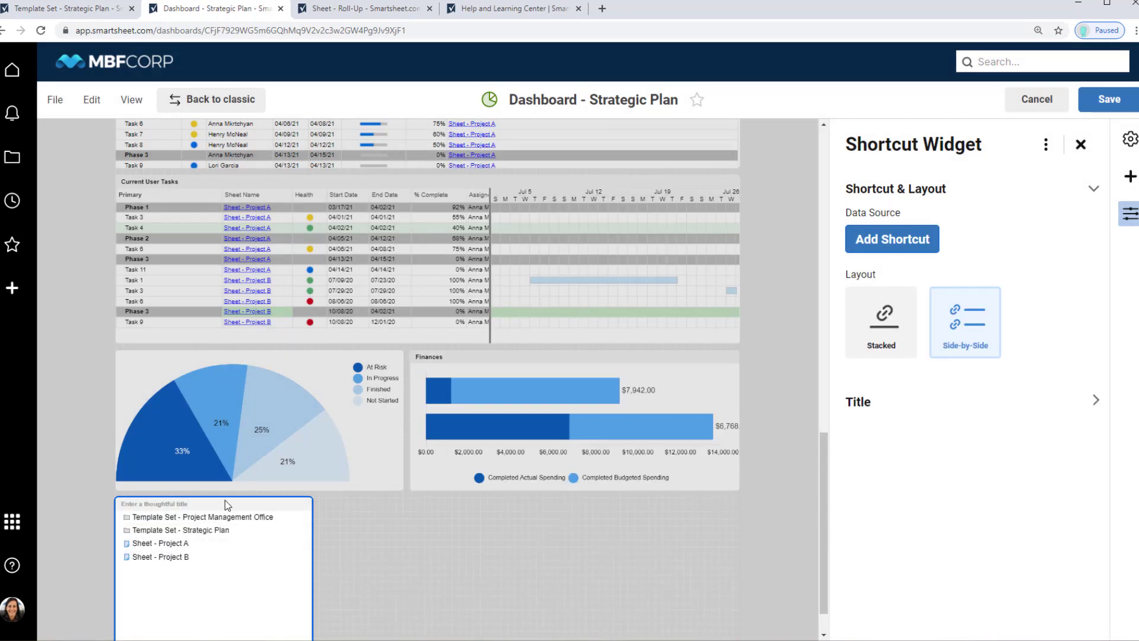
Set the new shortcut widget's layout to Stacked and open its title for editing
click(890, 317)
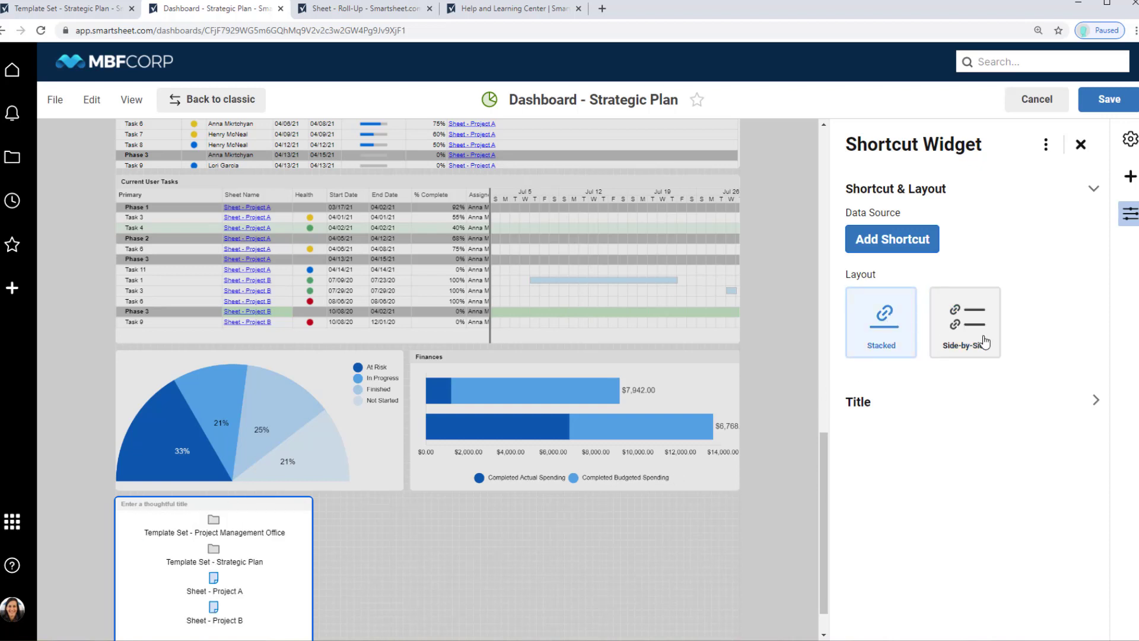
drag(248, 534, 375, 533)
click(260, 504)
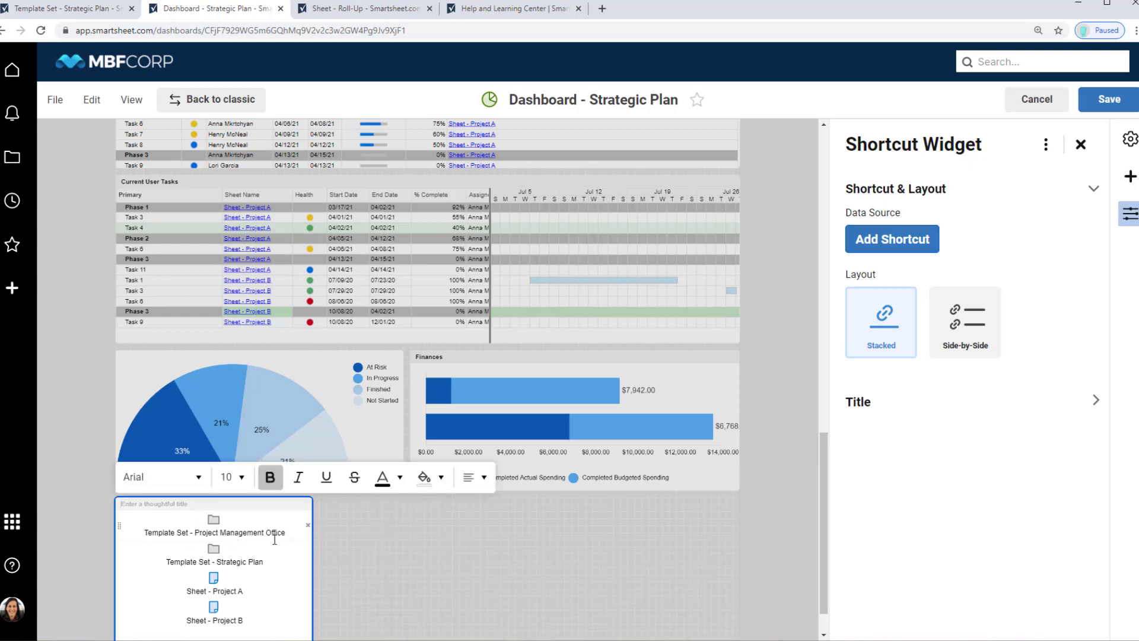
Move the new shortcut widget within the empty area below the charts and remove it from the dashboard
click(372, 568)
drag(114, 501, 428, 530)
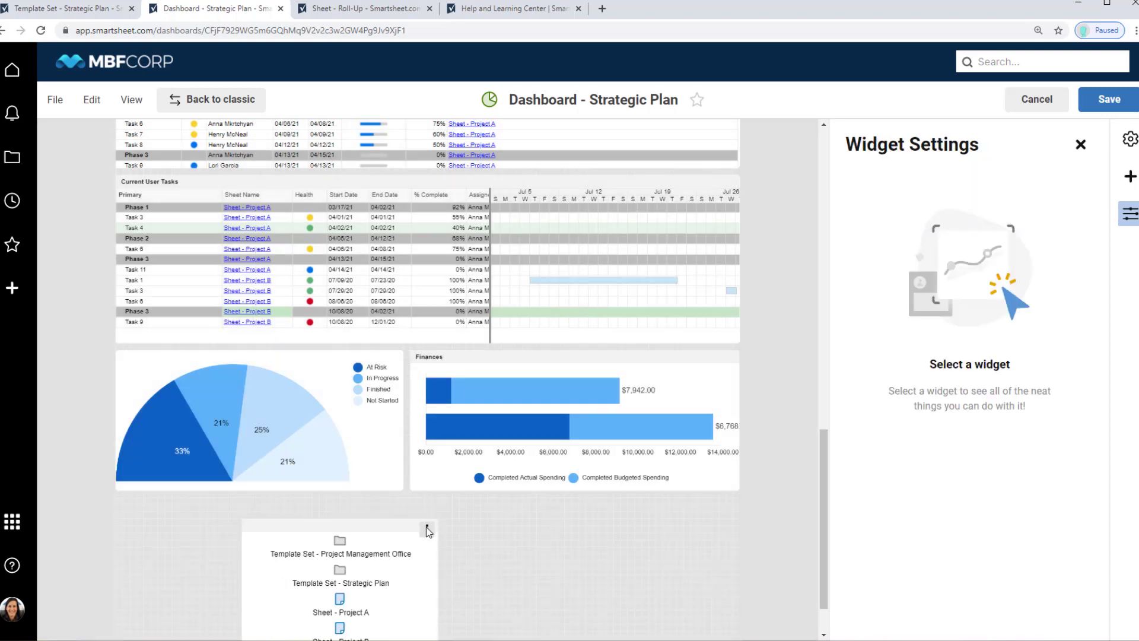
click(428, 529)
click(458, 444)
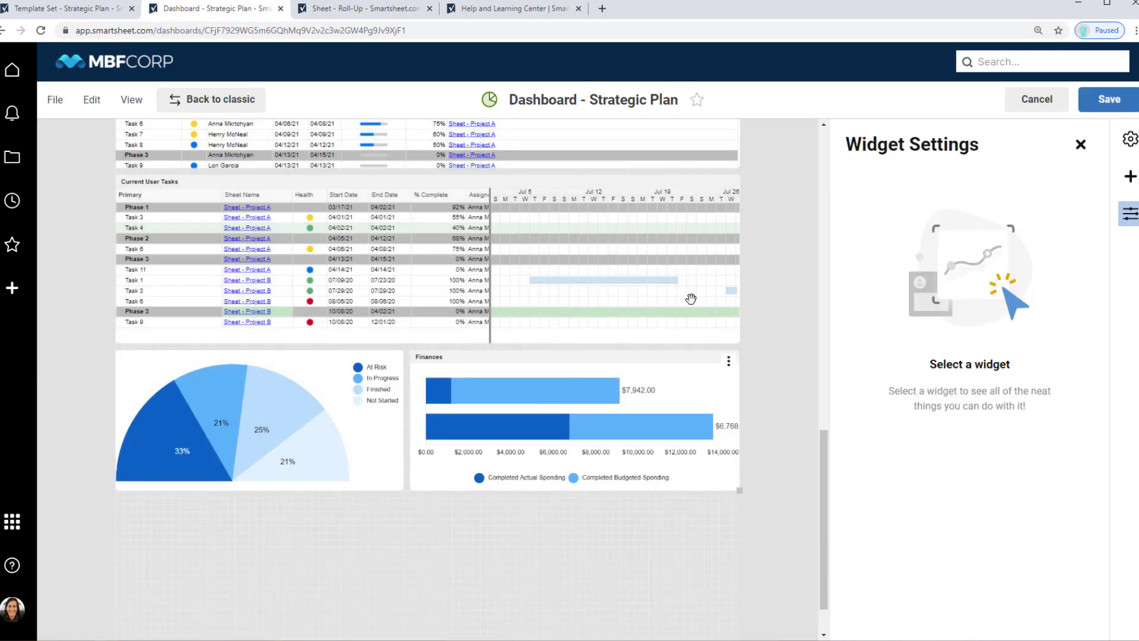
Move the Contacts and News headings, their content widgets, and the Tasks by Status chart up to close the gap below the quick links
scroll(821, 190, up, 8)
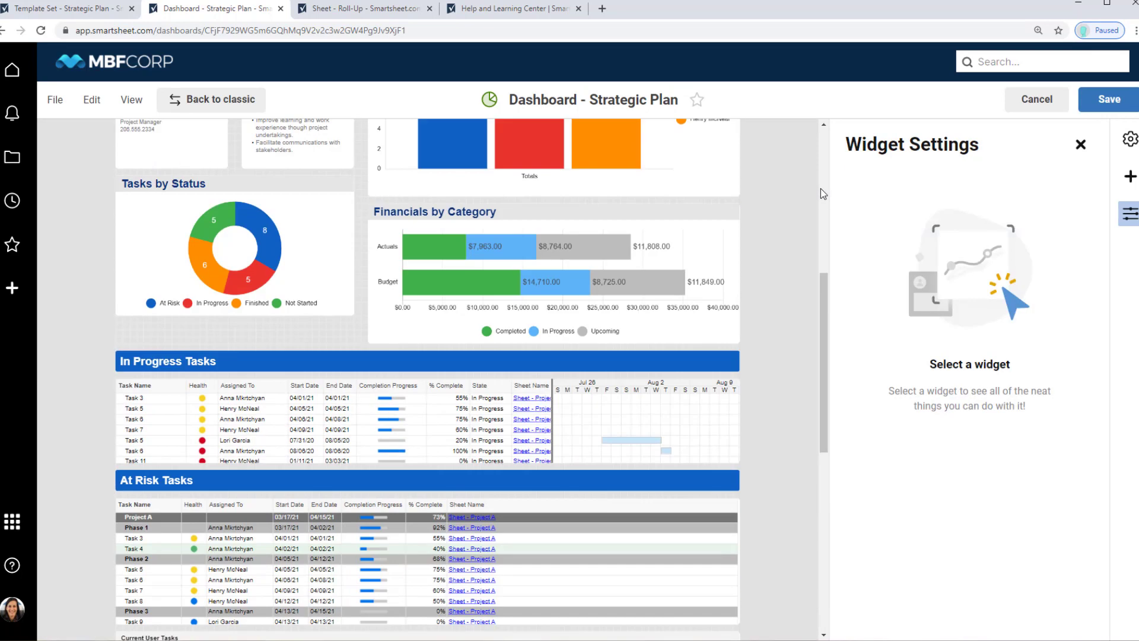
scroll(825, 291, up, 7)
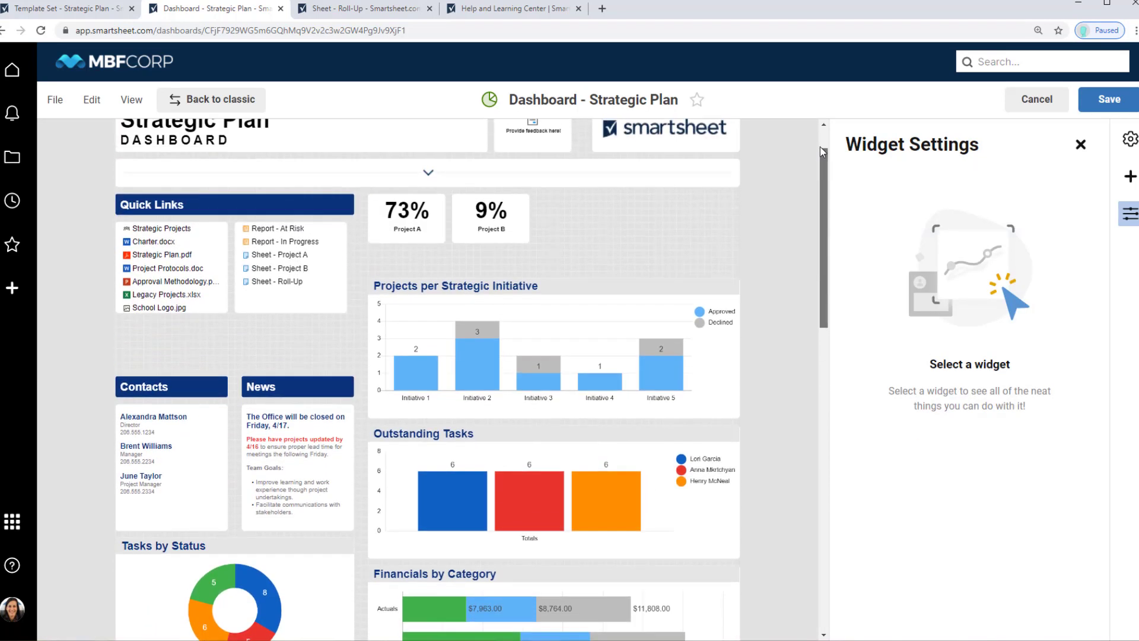
drag(221, 438, 231, 399)
drag(261, 446, 261, 395)
drag(215, 459, 217, 401)
drag(275, 487, 274, 431)
drag(200, 609, 200, 552)
Move the Projects per Strategic Initiative, Outstanding Tasks and Financials by Category charts up to close the gap below the project metrics
drag(532, 346, 535, 320)
drag(559, 493, 556, 463)
drag(824, 264, 844, 371)
drag(674, 320, 675, 295)
Extend the Tasks by Status chart widget downward to nearly match the Financials by Category chart's lower edge, and save the dashboard
click(348, 370)
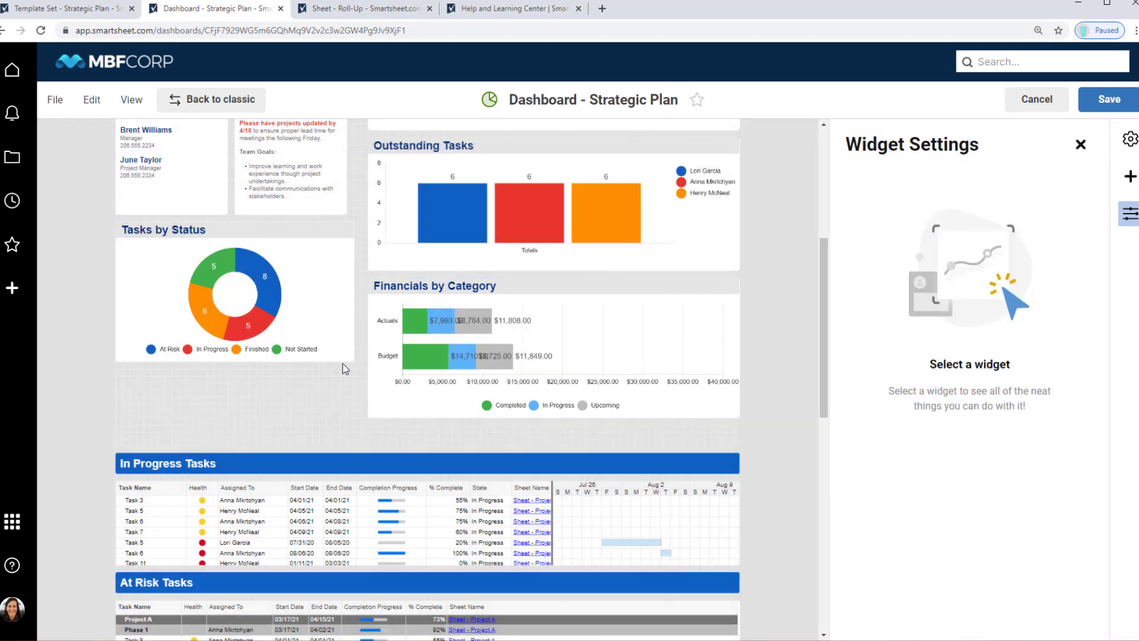
click(351, 361)
drag(351, 360, 352, 411)
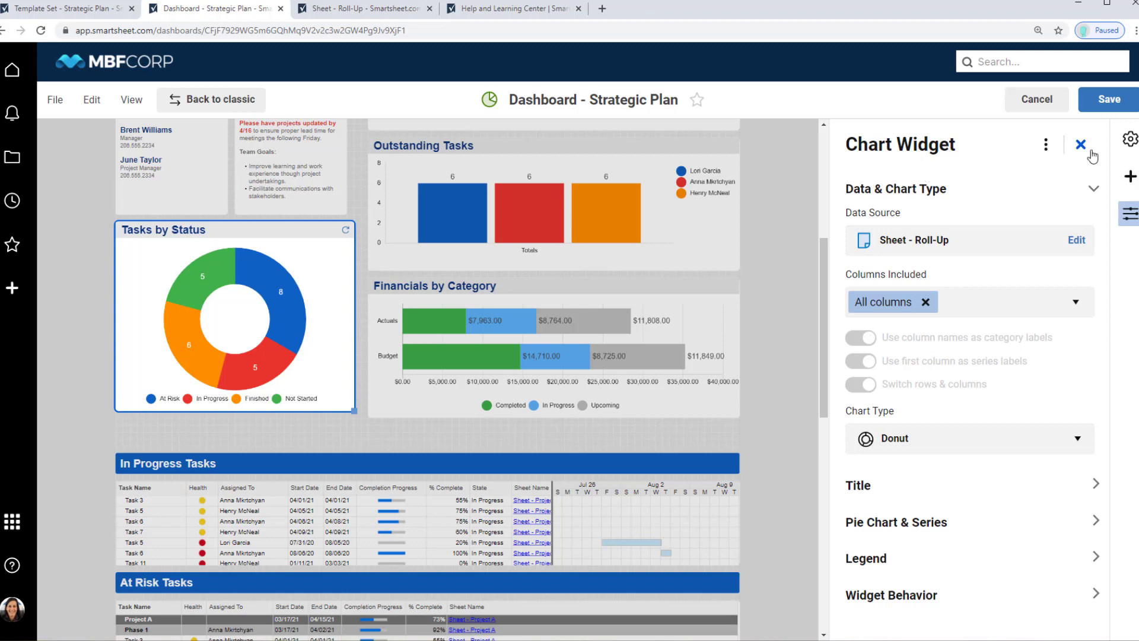
click(1103, 101)
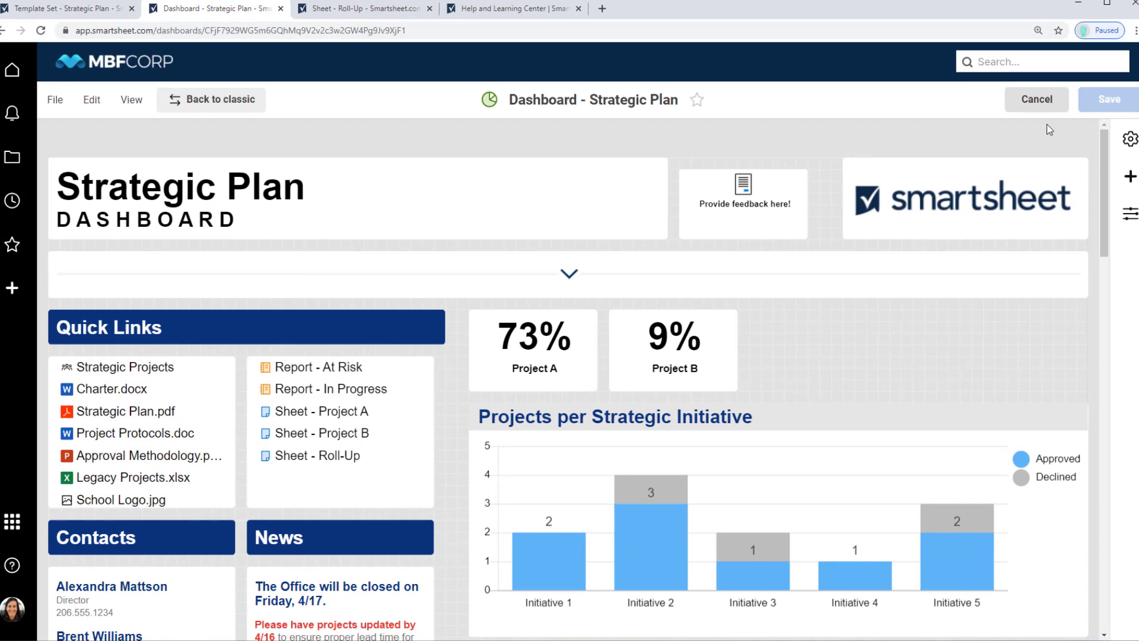
Add a Web Content widget to the dashboard
click(1130, 176)
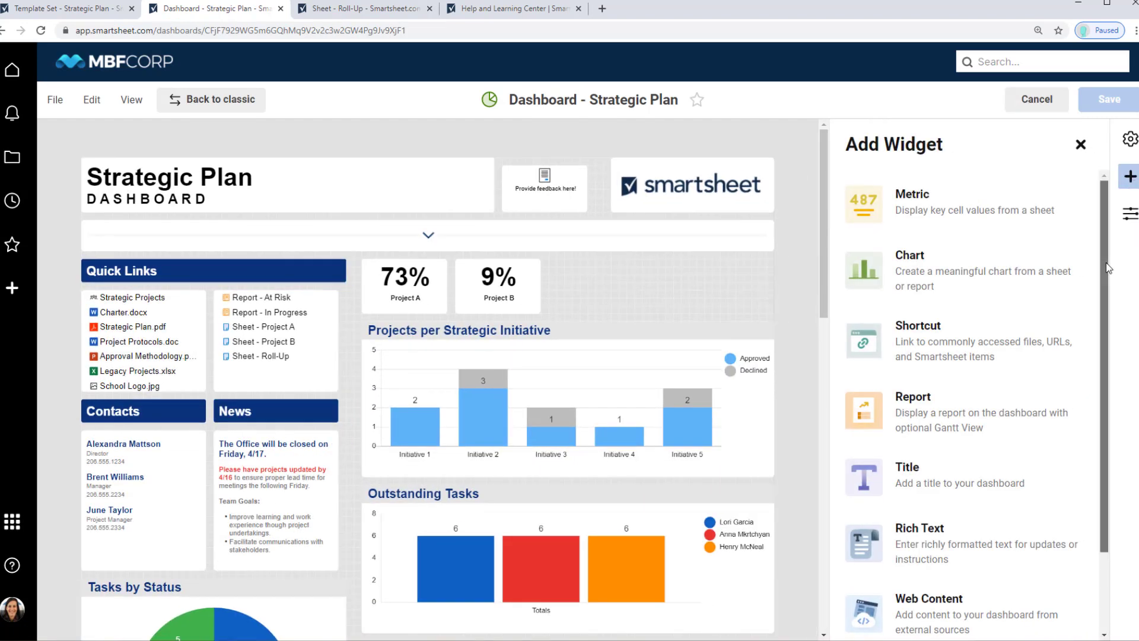
scroll(1092, 309, down, 2)
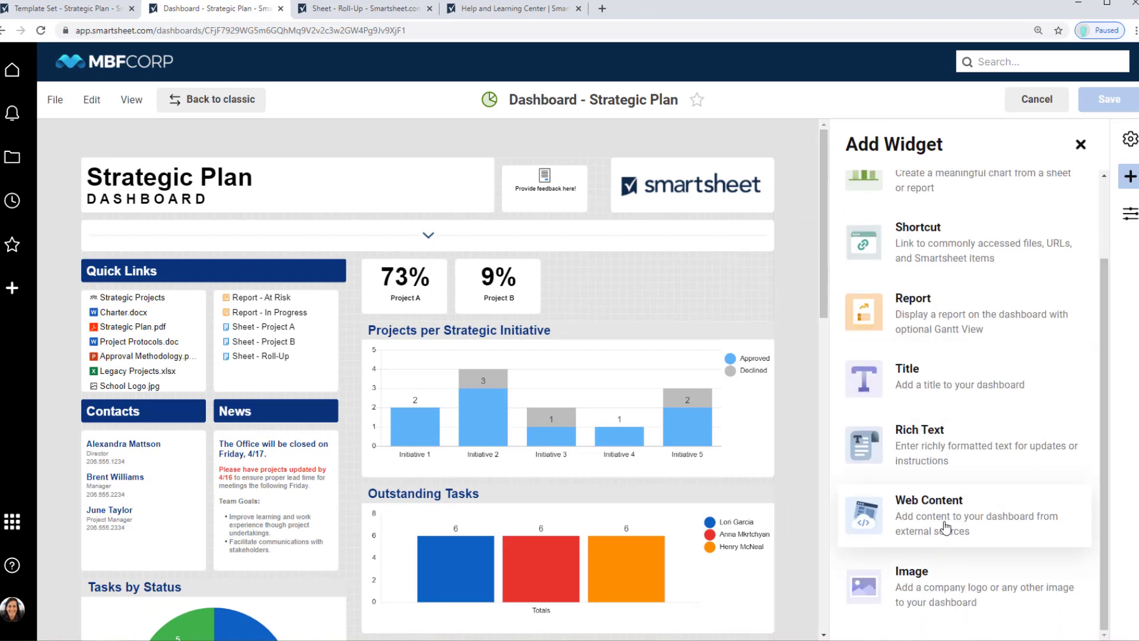
click(946, 528)
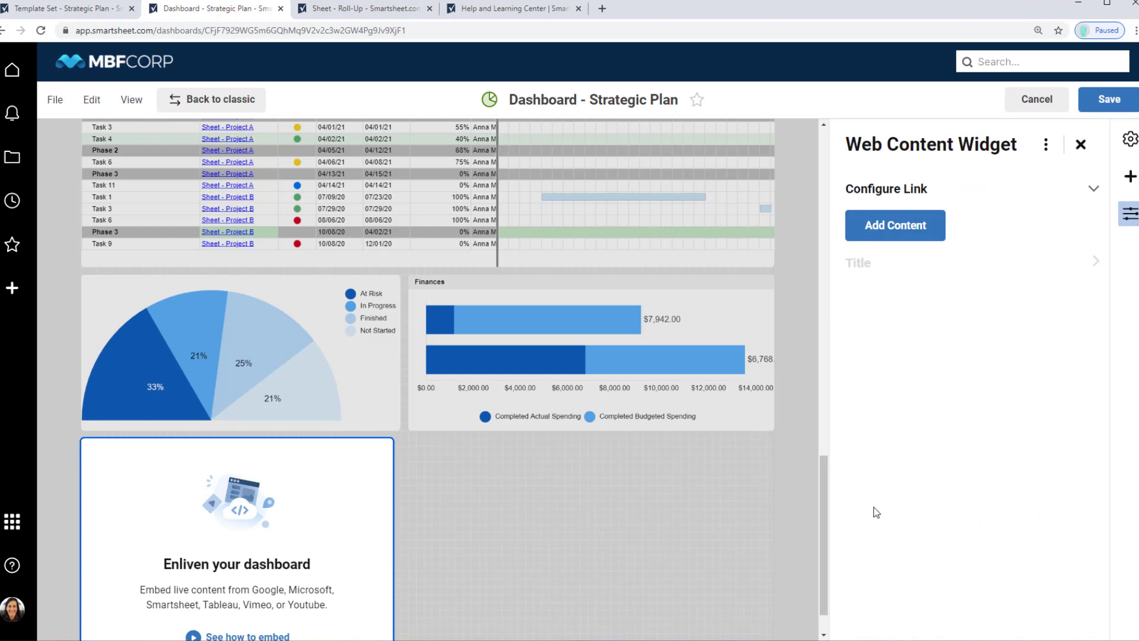
Open the recently used Project Requests sheet in a new browser tab and open its Project Requests form to copy the form link
click(12, 201)
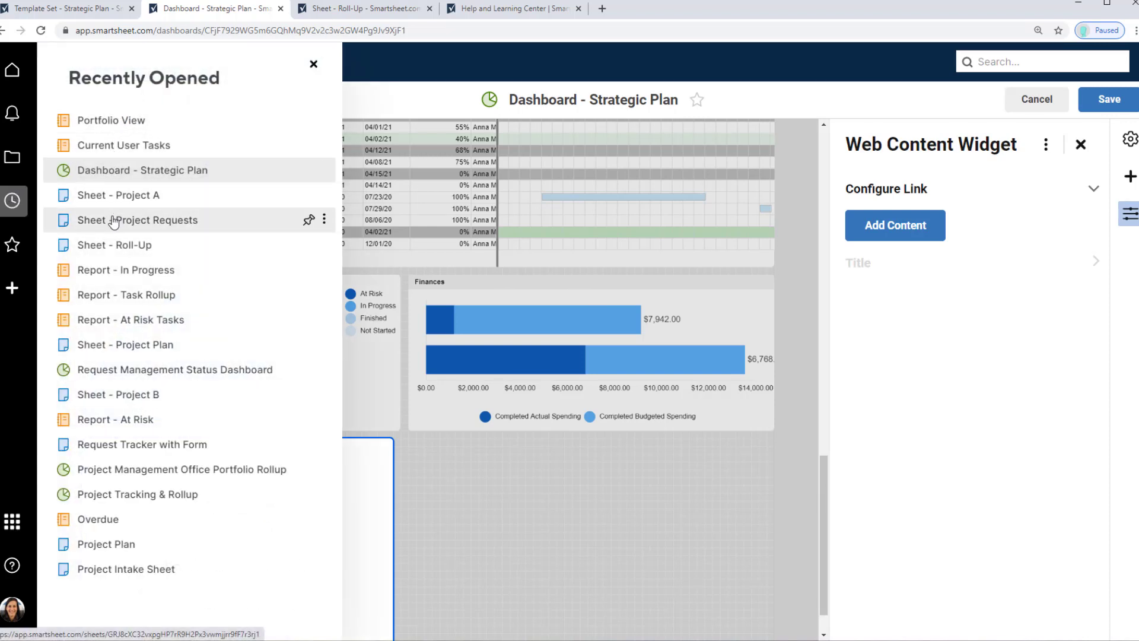
right_click(115, 220)
click(425, 276)
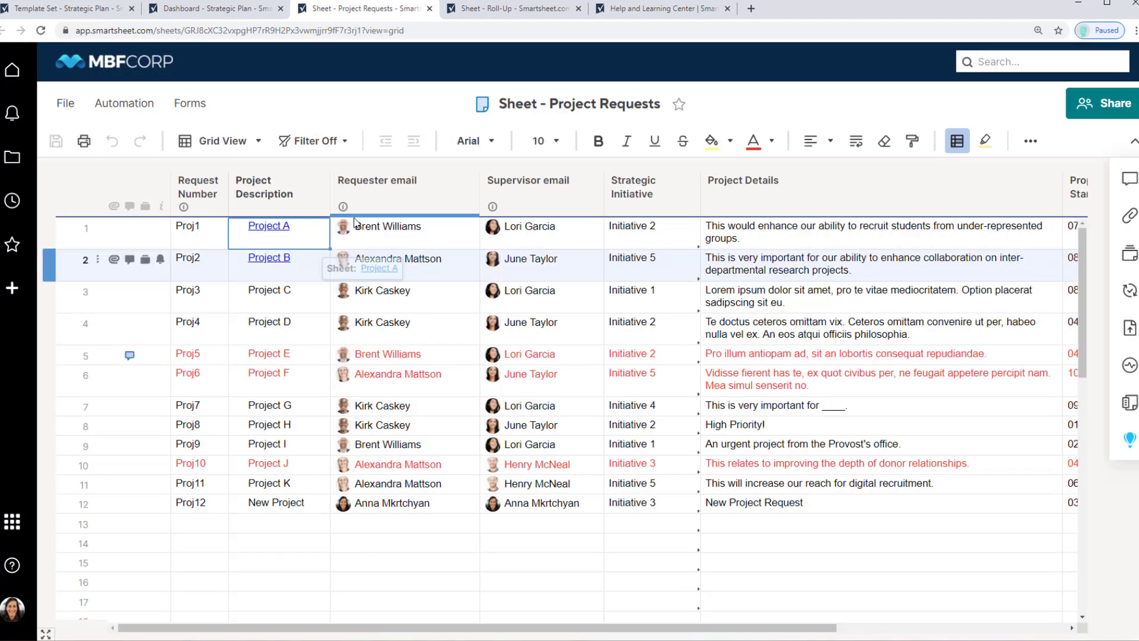
click(190, 104)
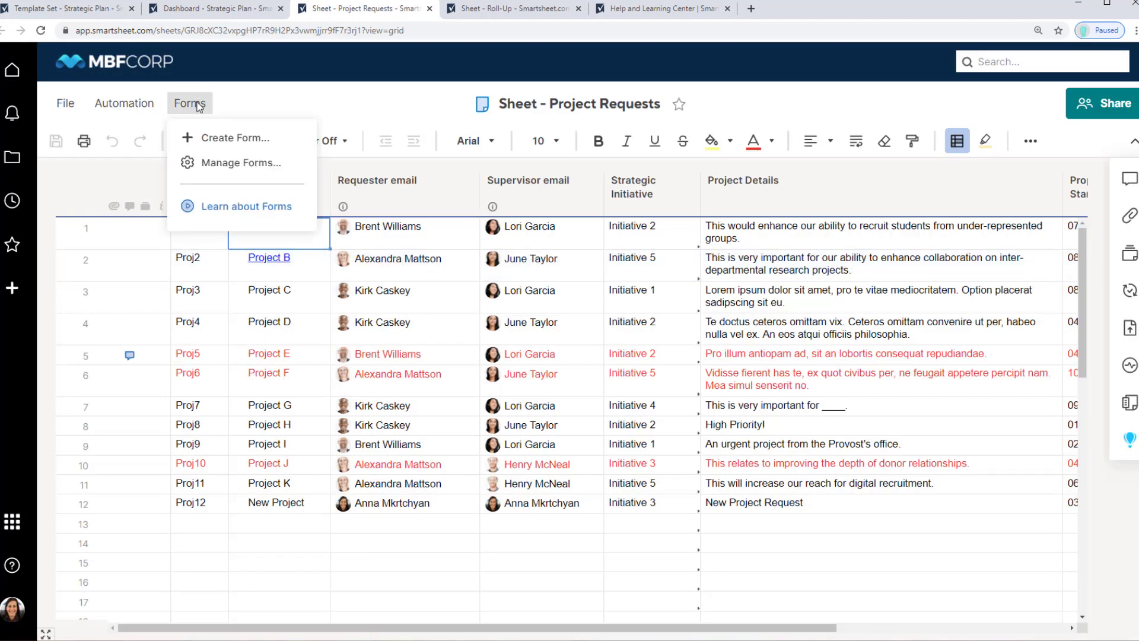
click(212, 167)
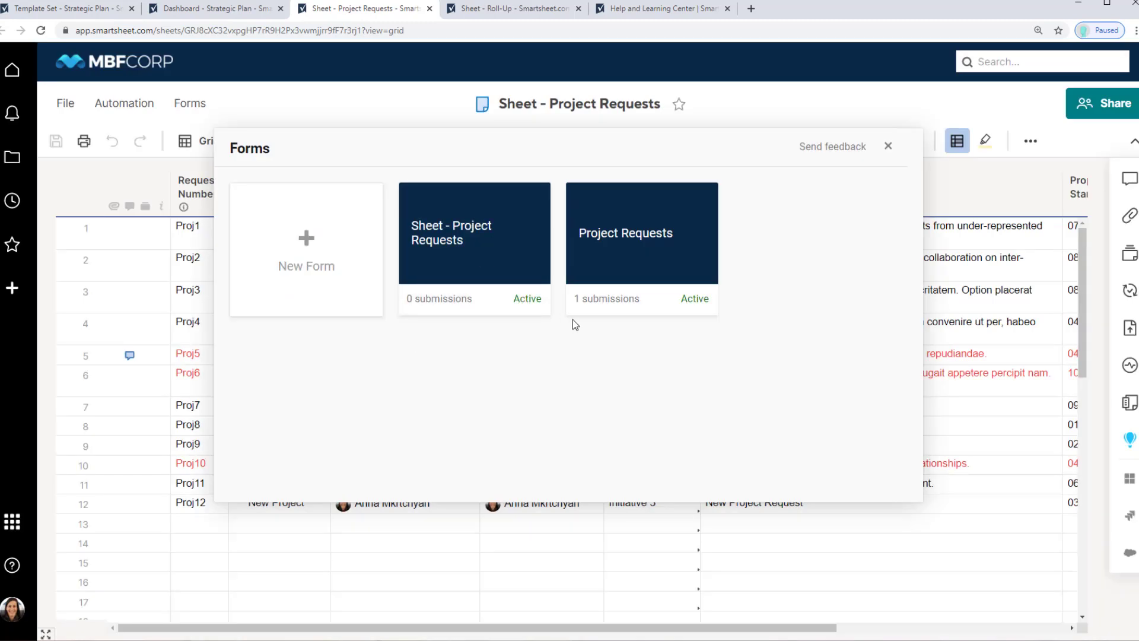
click(666, 302)
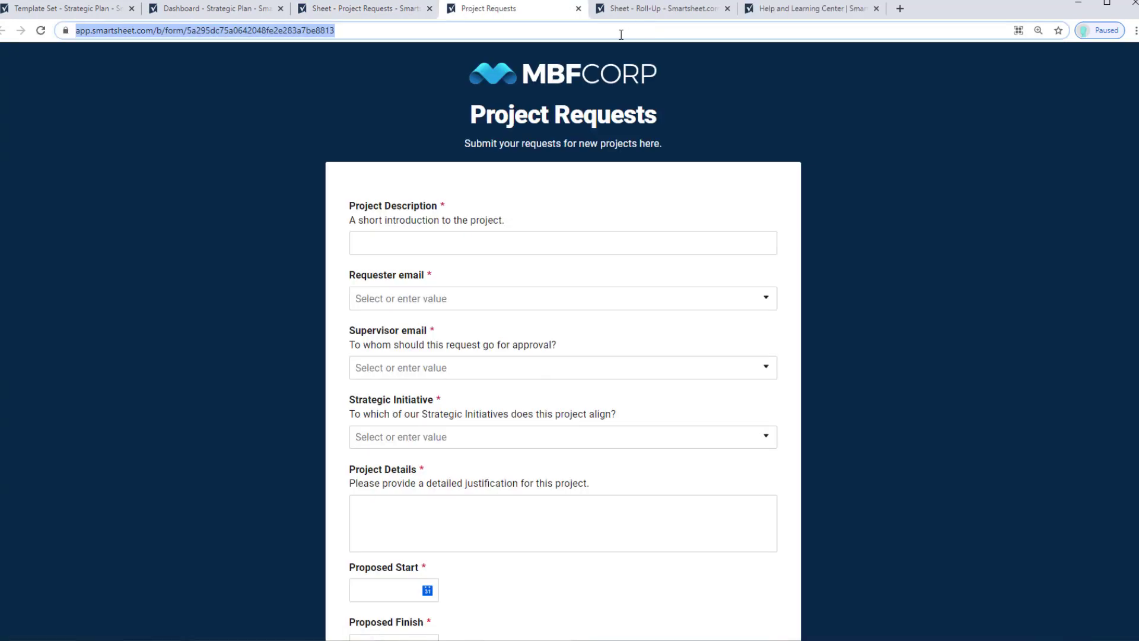
Embed the copied Project Requests form link in the dashboard's Web Content widget and extend the widget downward to show more fields
click(256, 9)
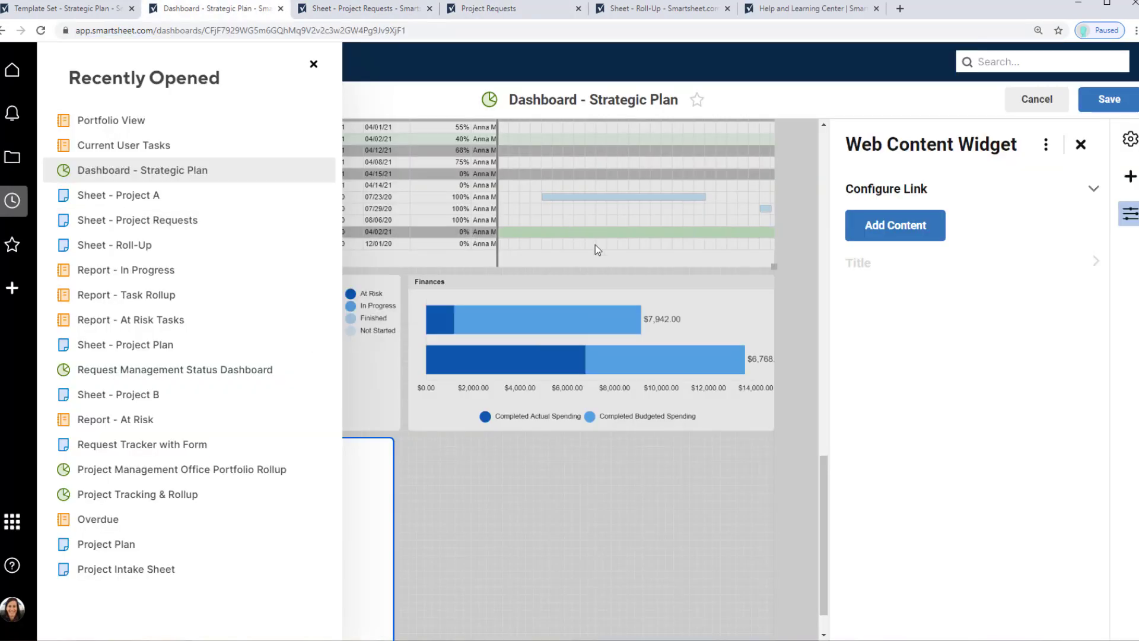
click(908, 229)
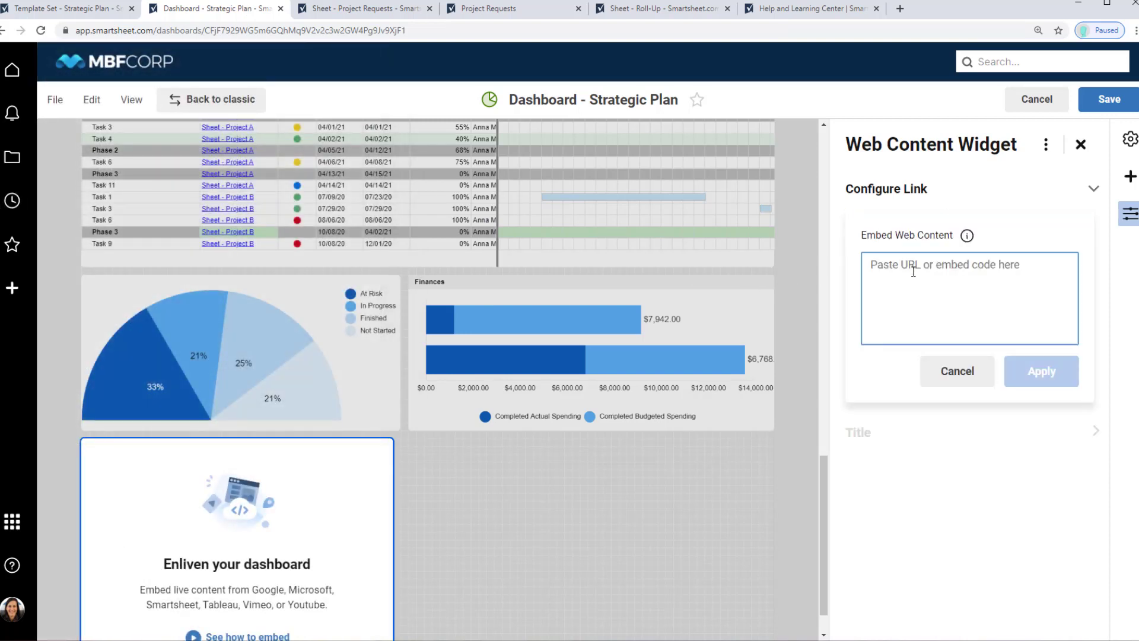
key(ctrl+v)
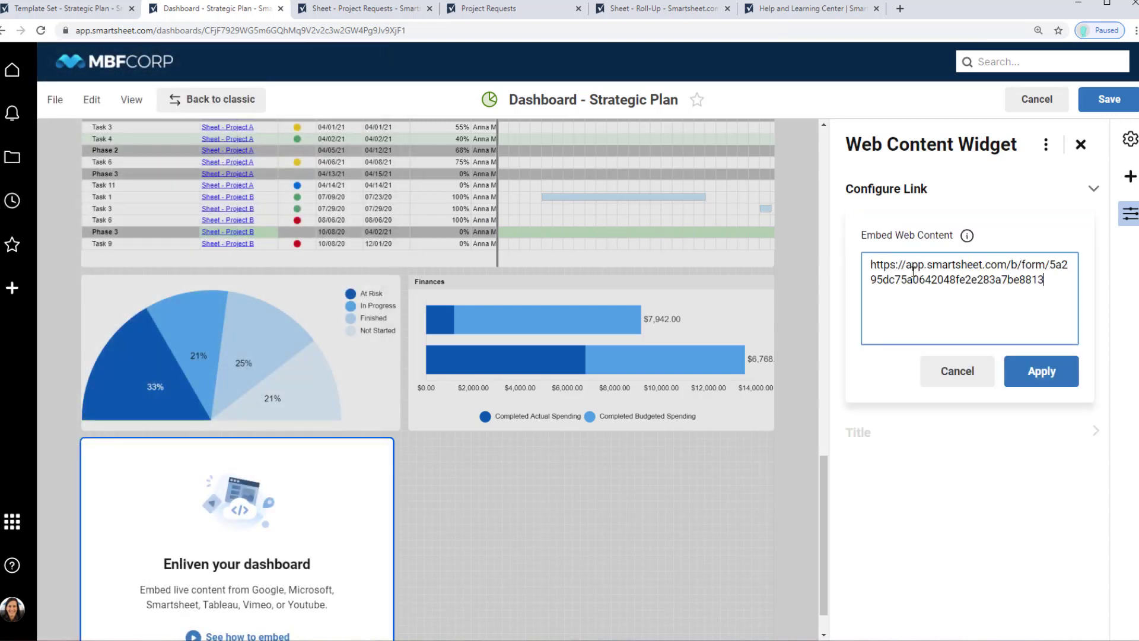
click(1035, 372)
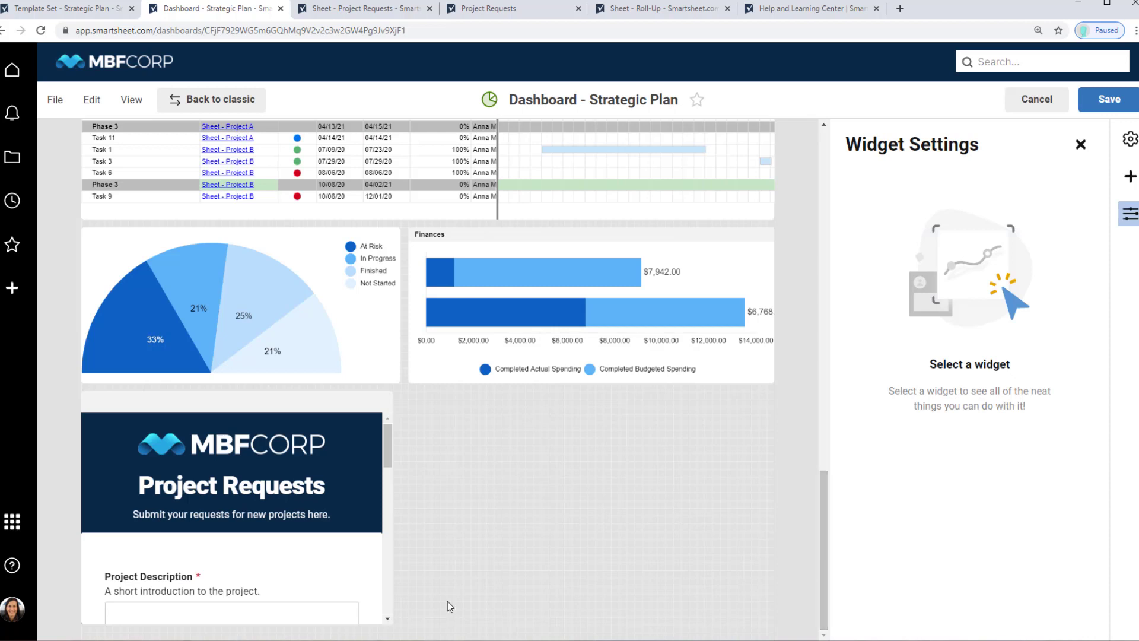
click(390, 621)
mouse_move(390, 621)
mouse_down()
mouse_move(393, 608)
mouse_move(393, 630)
mouse_up()
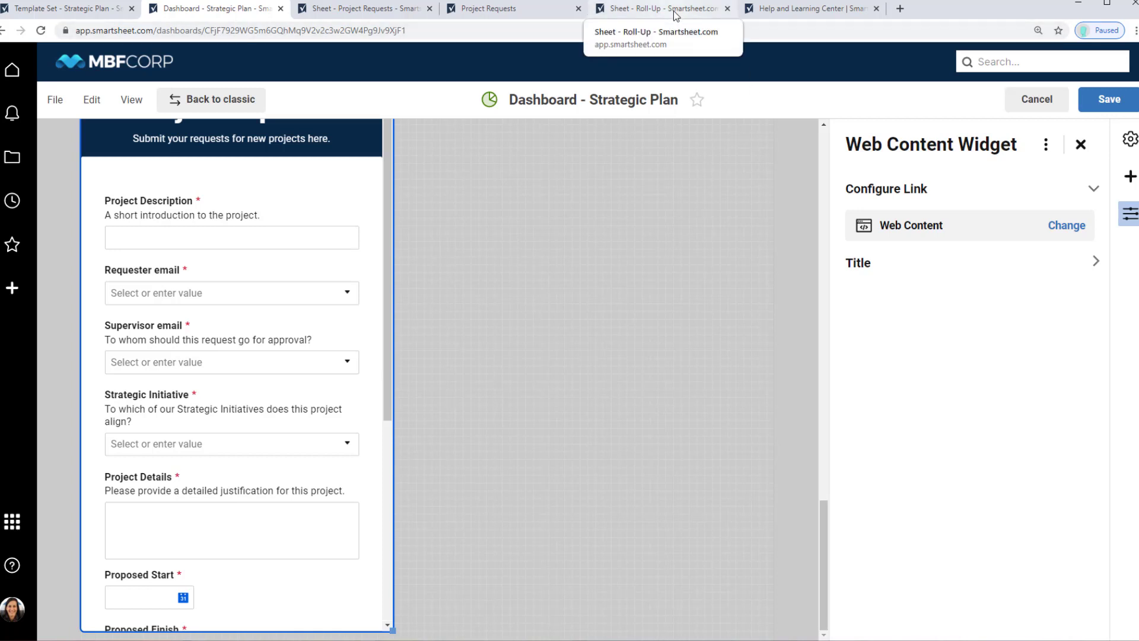
Return to the Project Requests sheet and display it in Card View
click(516, 17)
click(383, 10)
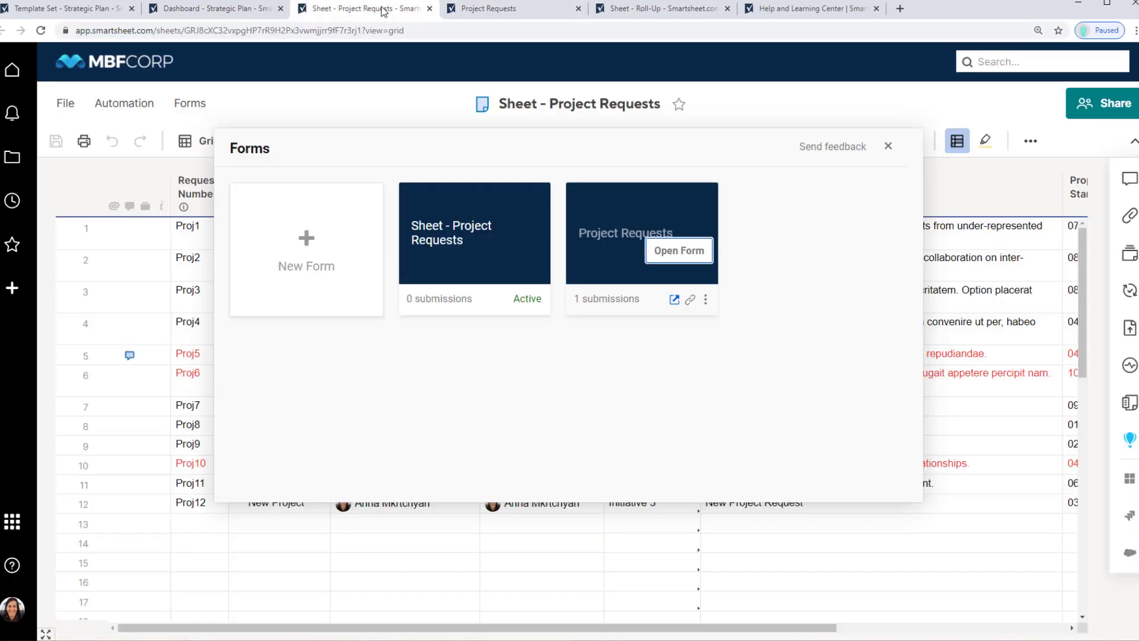
click(259, 142)
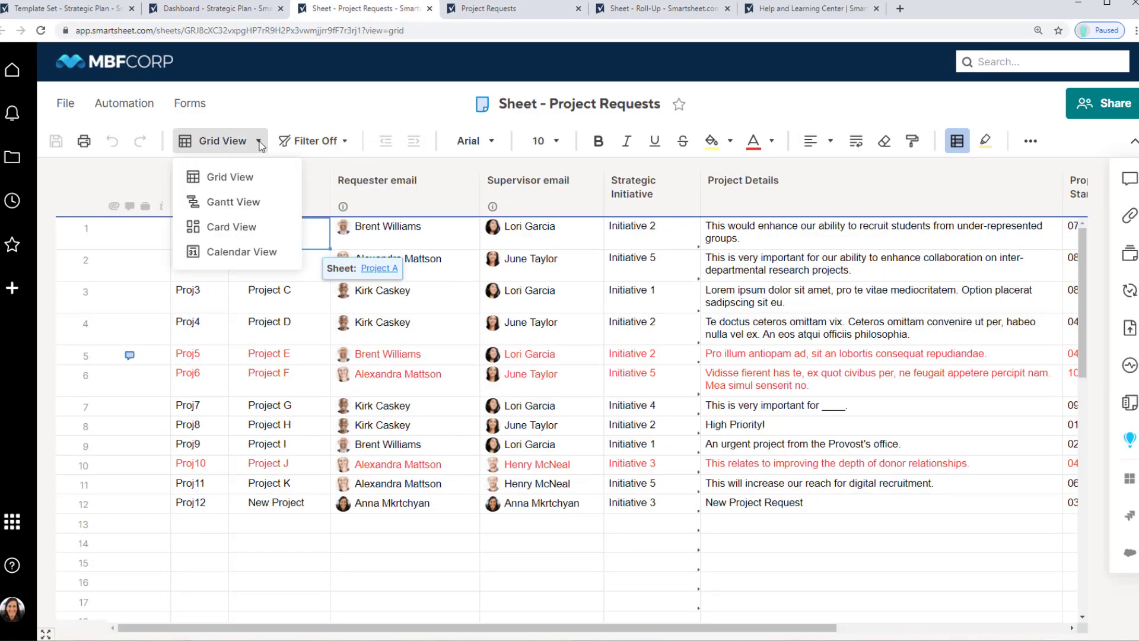
click(238, 230)
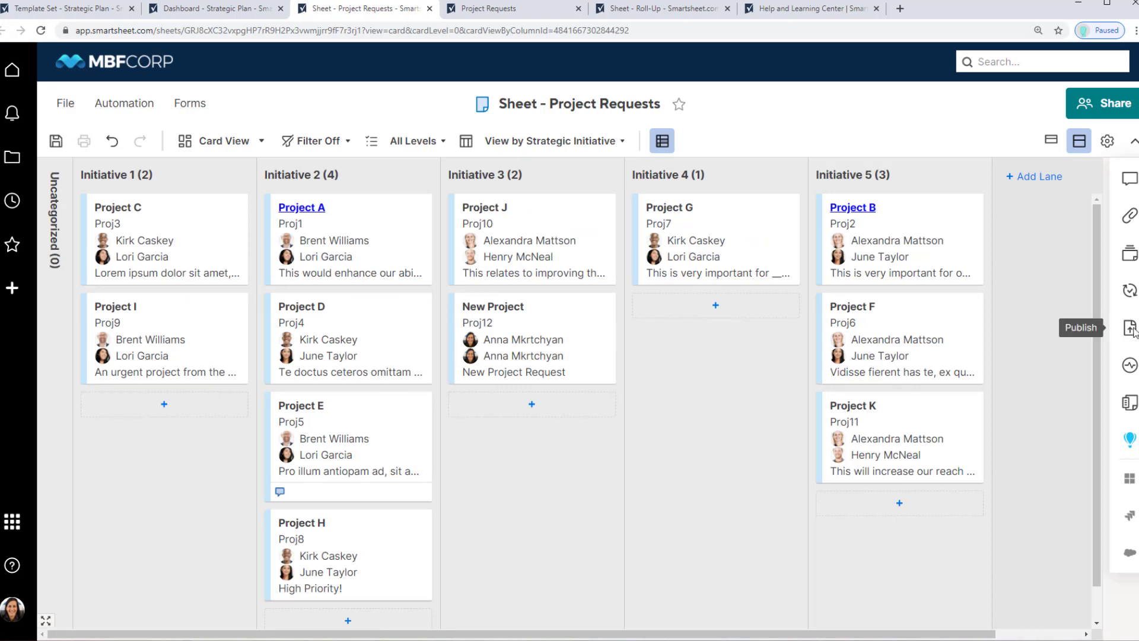
Publish the Project Requests sheet as Read Only - Full with Card as the default view, and copy the publish link
click(1130, 328)
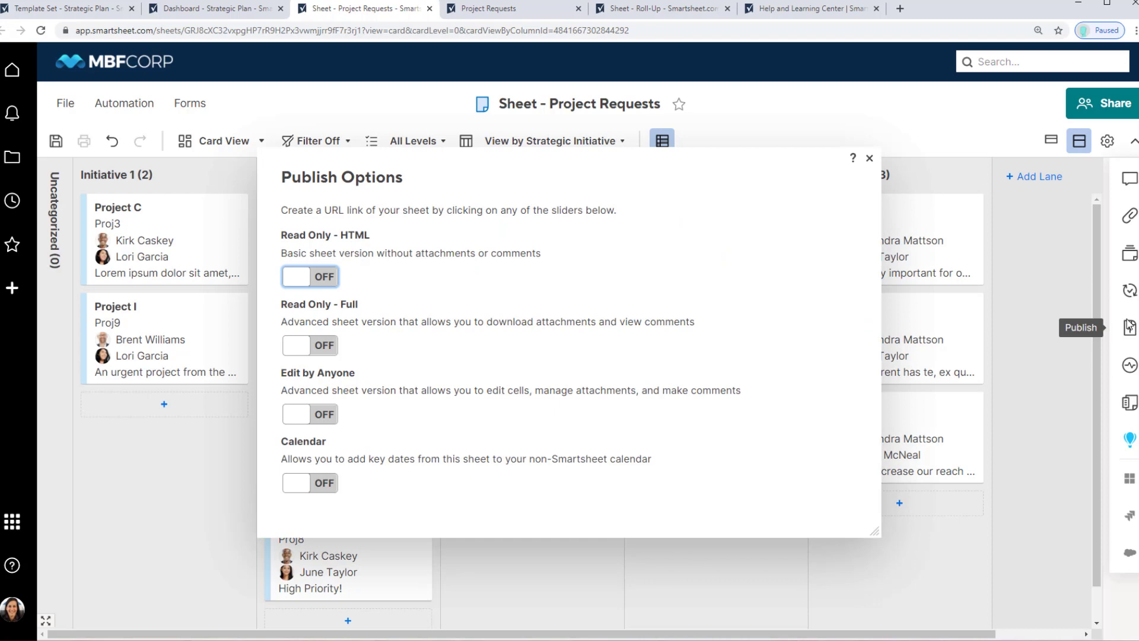
click(323, 345)
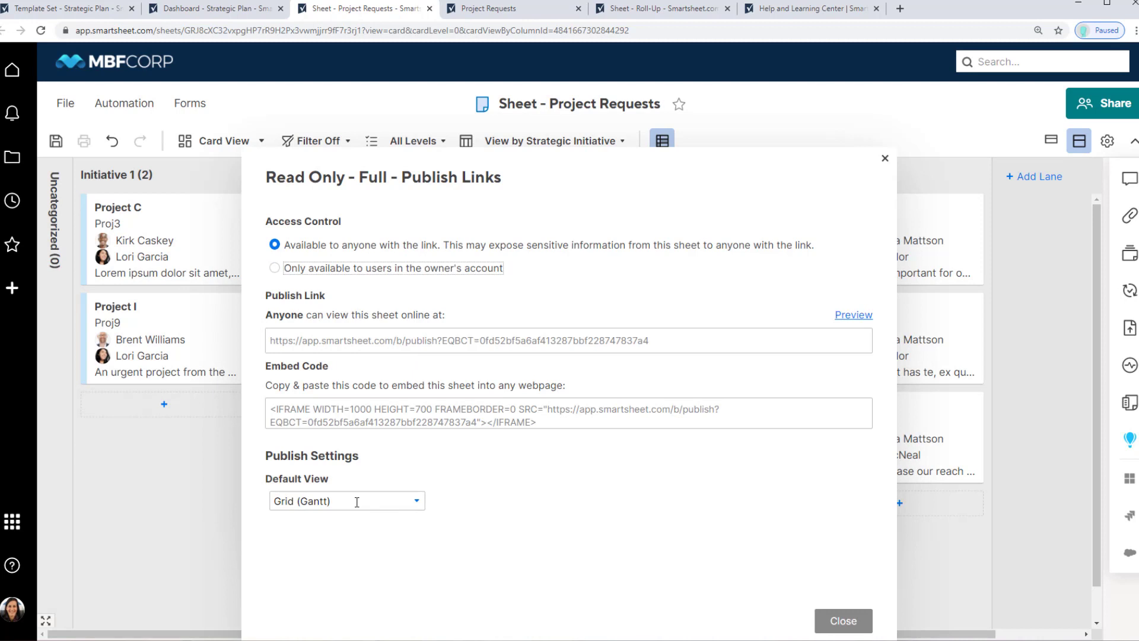
click(356, 501)
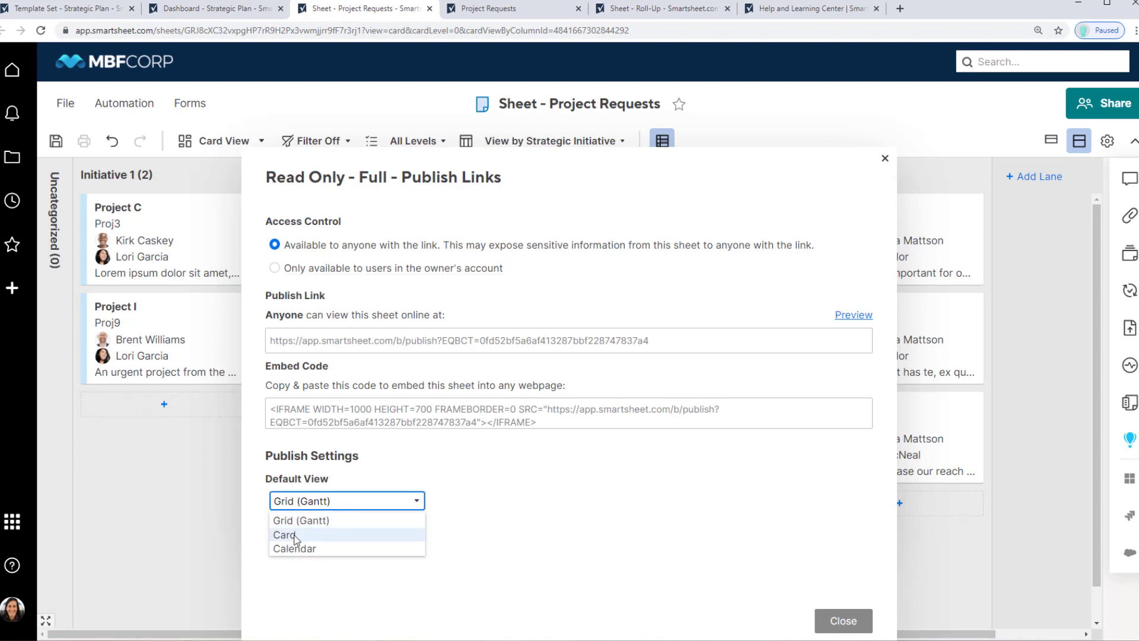
click(295, 536)
click(450, 343)
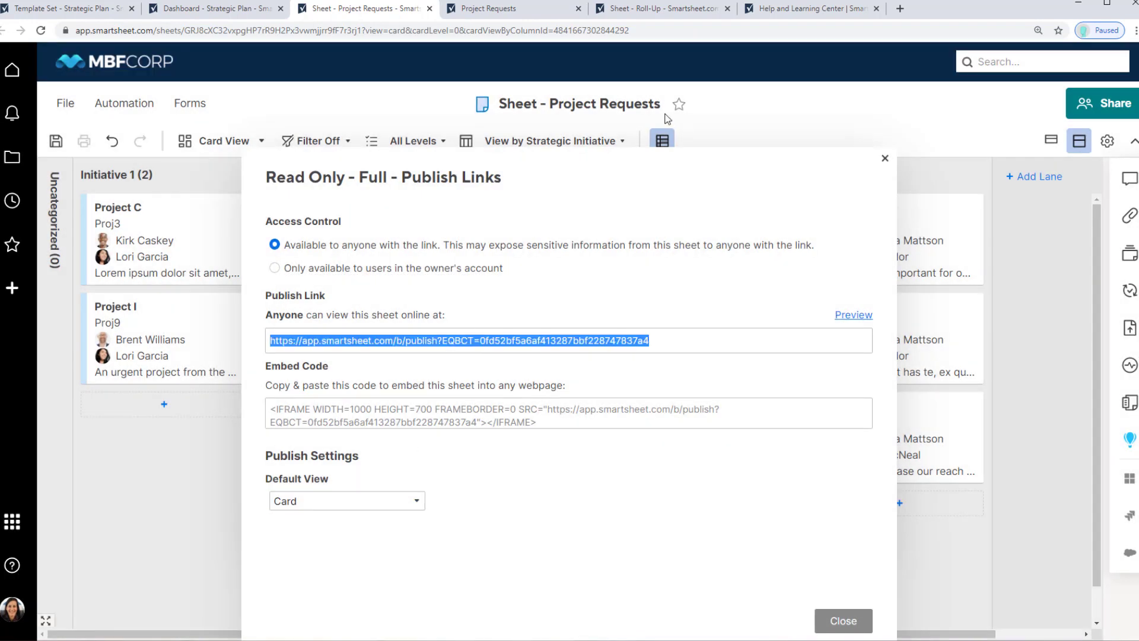
Add a second Web Content widget to the Strategic Plan dashboard and embed the published Project Requests sheet link in it
click(235, 8)
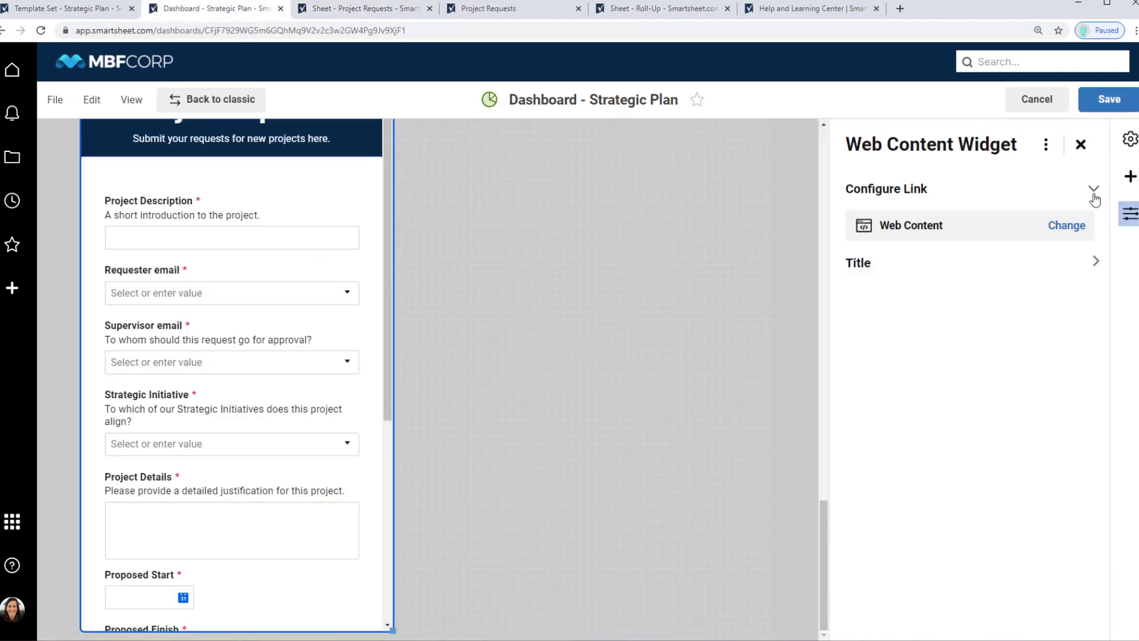
click(1130, 176)
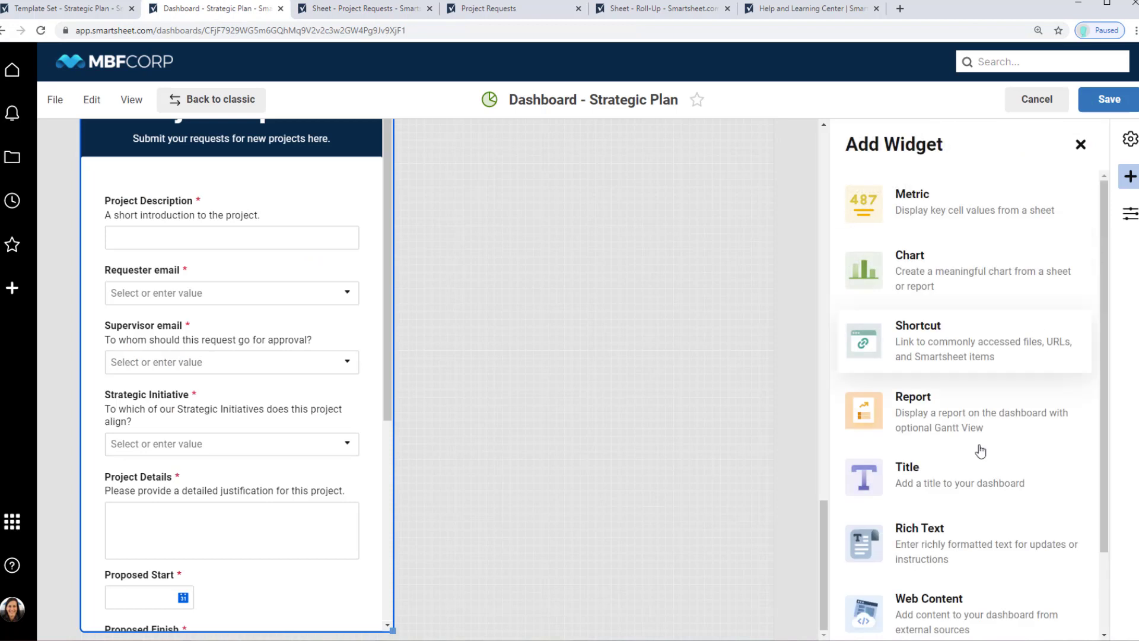
click(952, 621)
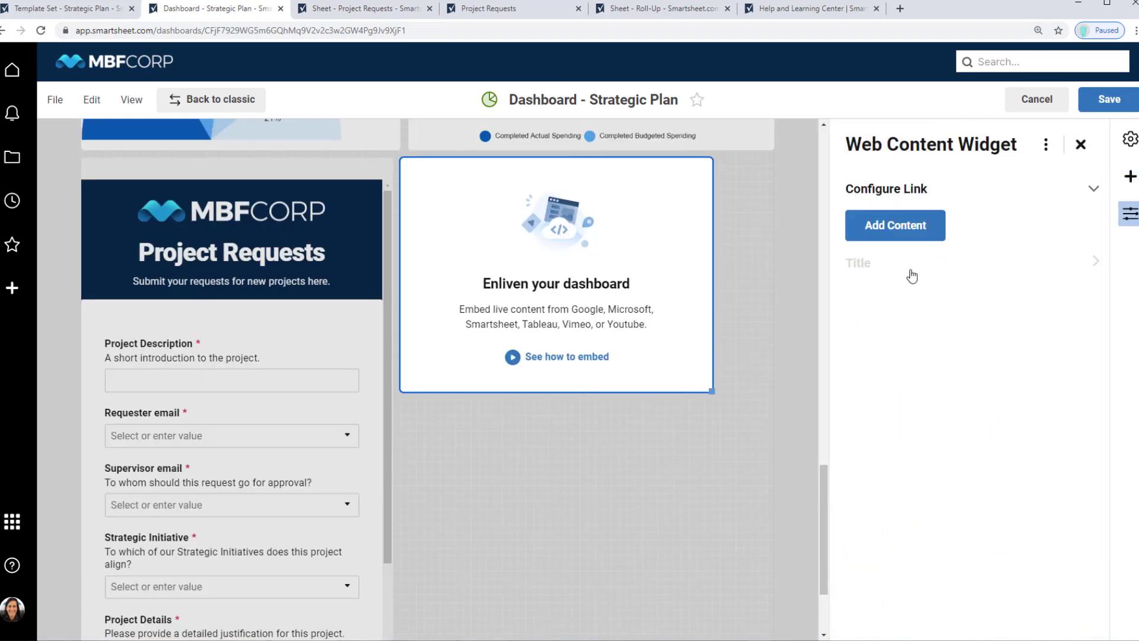
click(887, 226)
click(901, 267)
text(https://app.smartsheet.com/b/publish?EQBCT=0fd52bf5a6af413287bbf228747837a4)
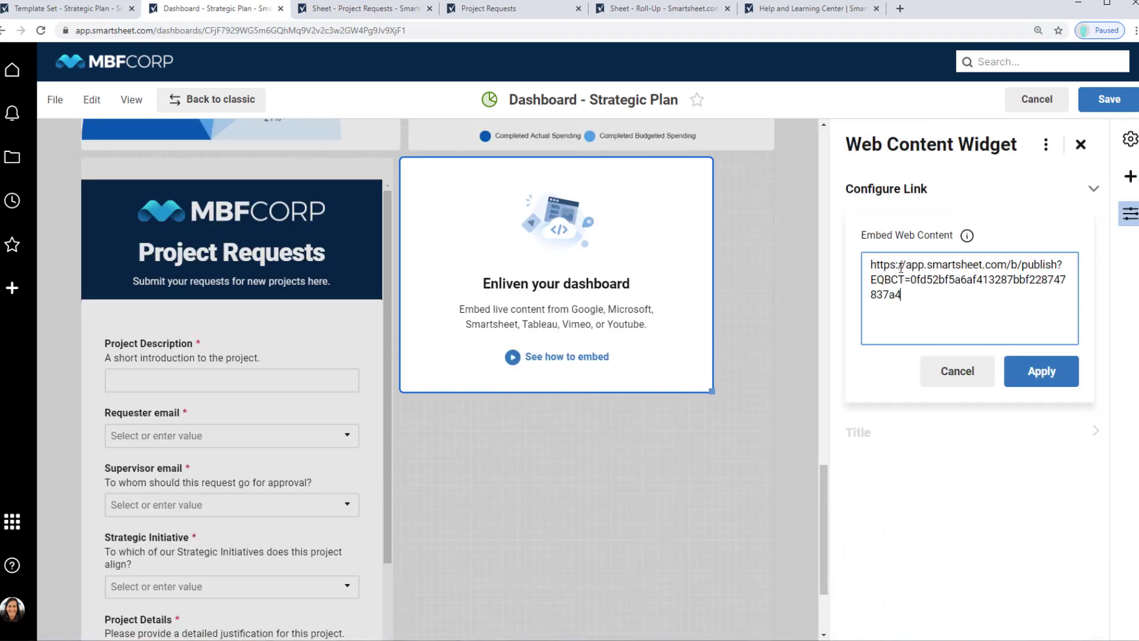
click(1040, 371)
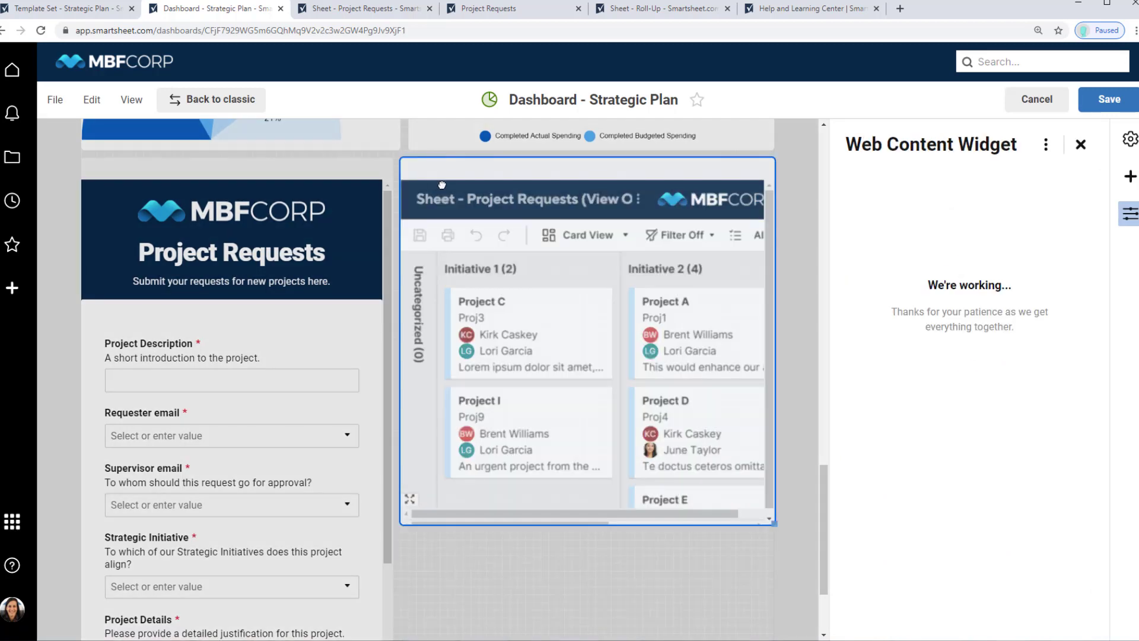
Move the embedded card view above the form at the dashboard's left edge, widen it to full dashboard width, and save
drag(442, 184, 121, 184)
drag(449, 522, 792, 554)
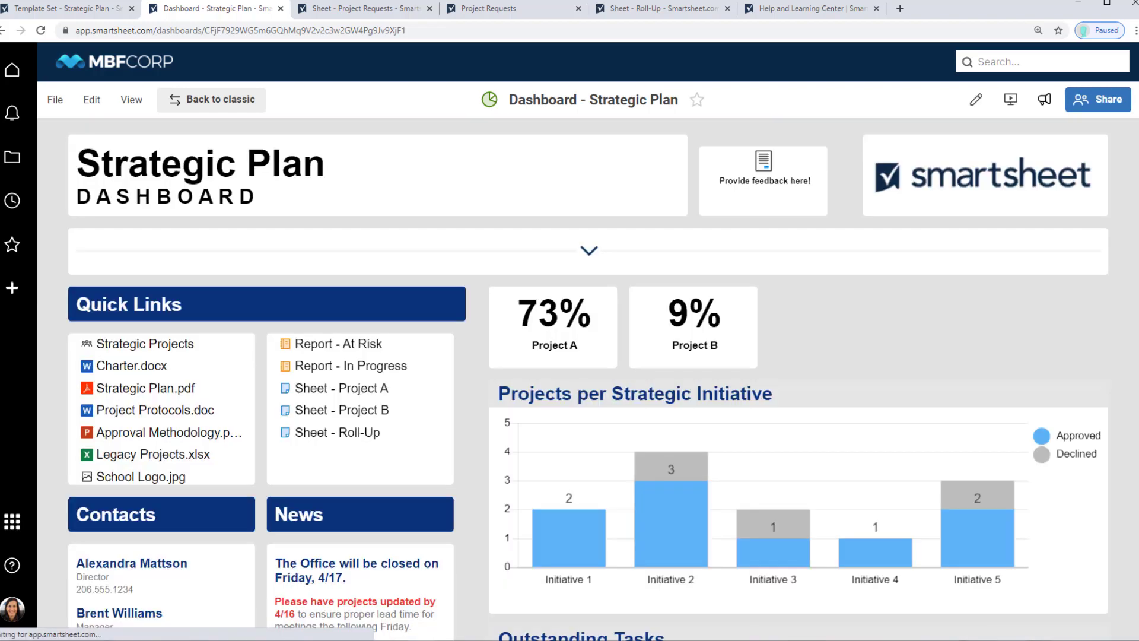
Review the saved dashboard from its header and charts down to the embedded Project Requests card view
scroll(588, 380, down, 15)
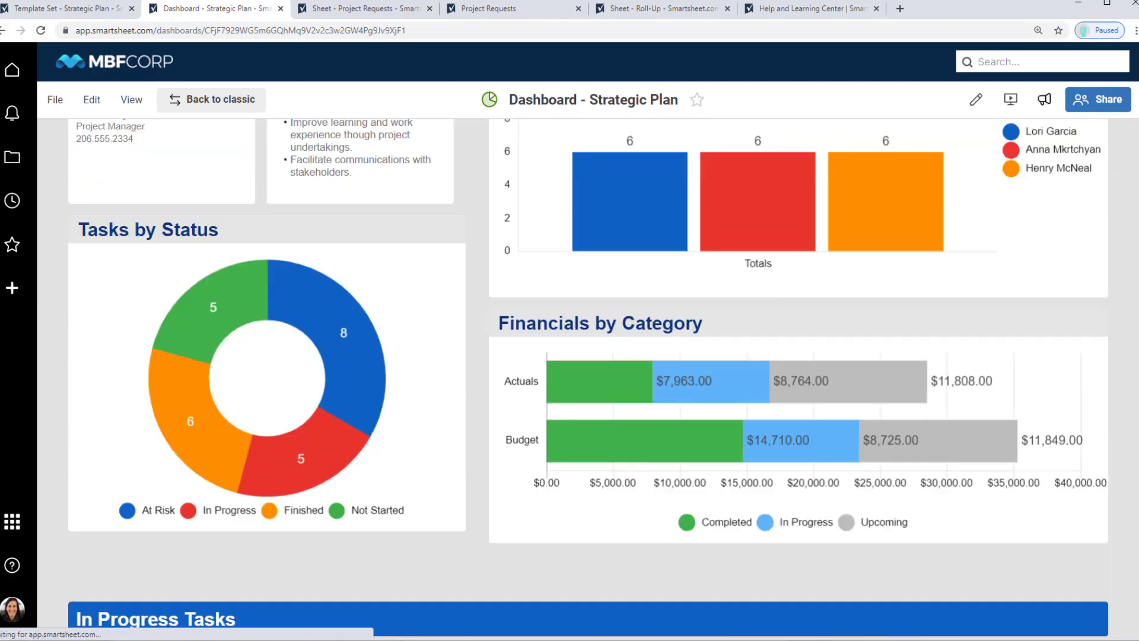
scroll(588, 380, down, 11)
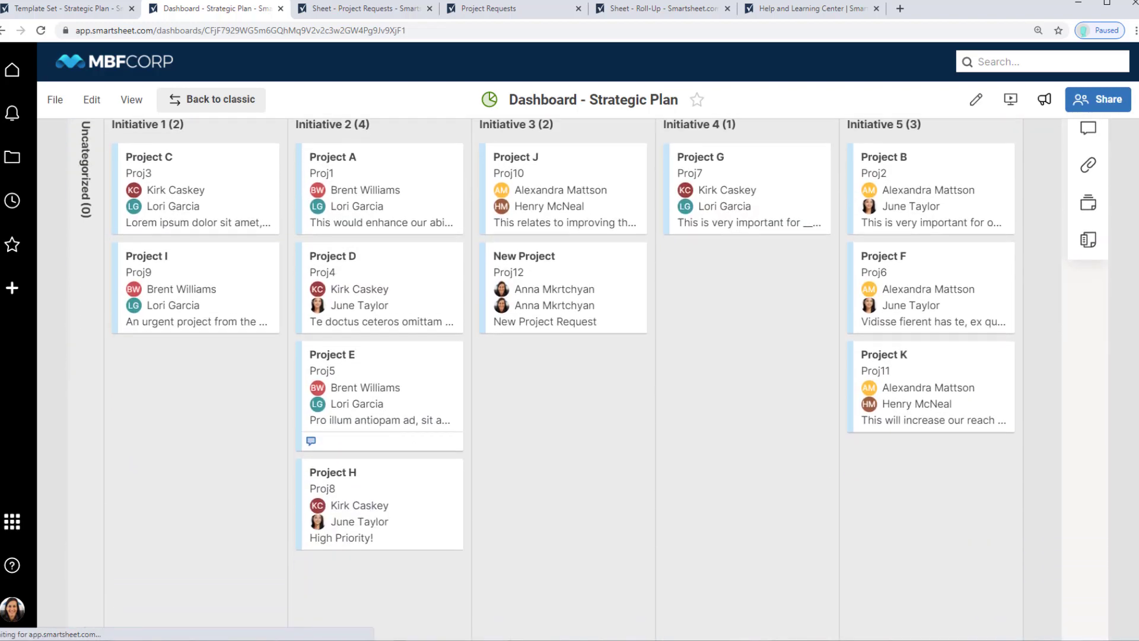
scroll(588, 380, up, 3)
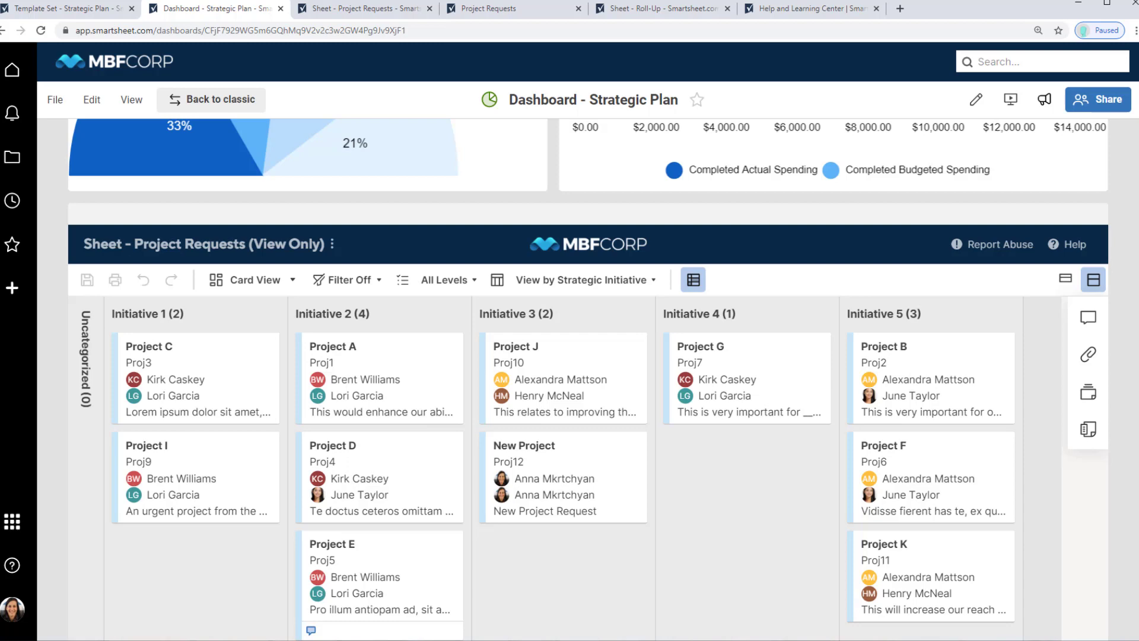
scroll(1133, 191, up, 15)
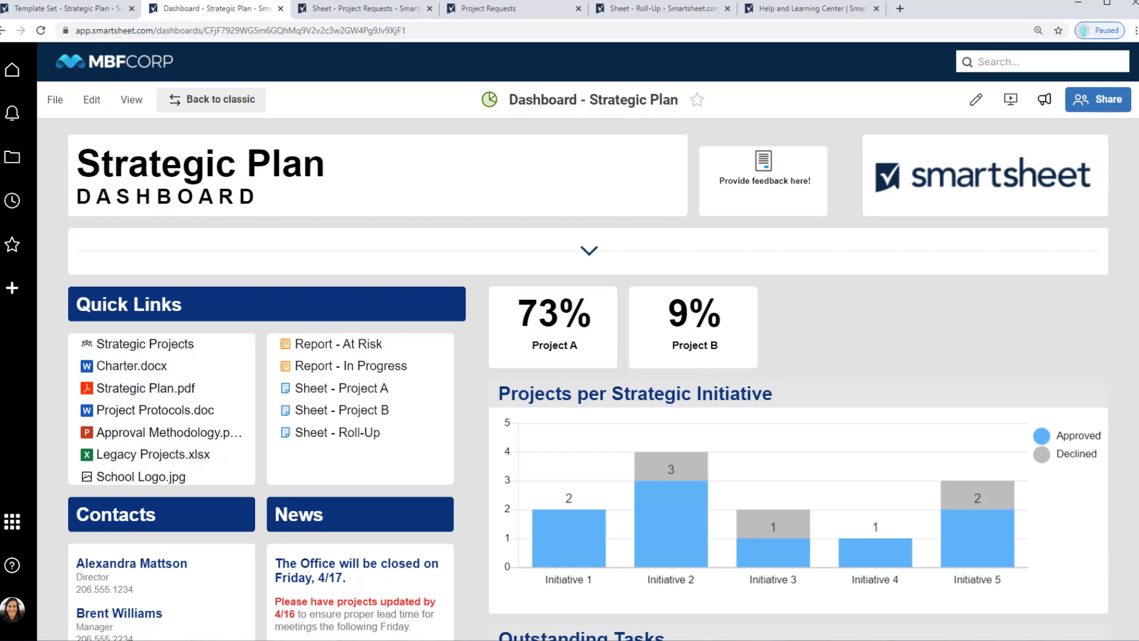
scroll(588, 380, down, 20)
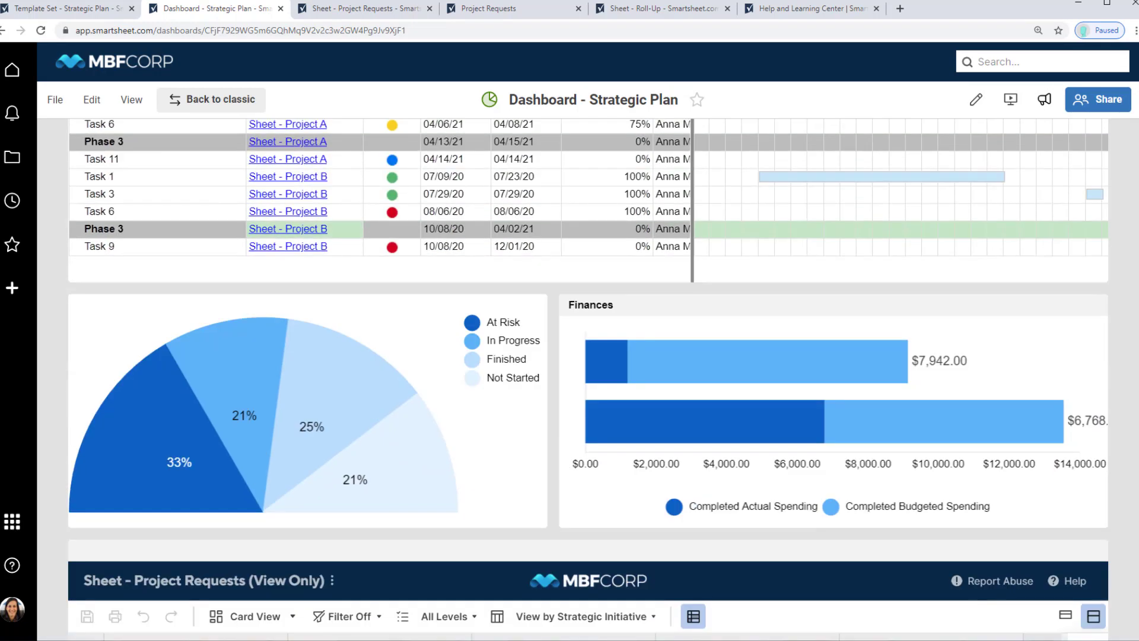
scroll(588, 380, down, 10)
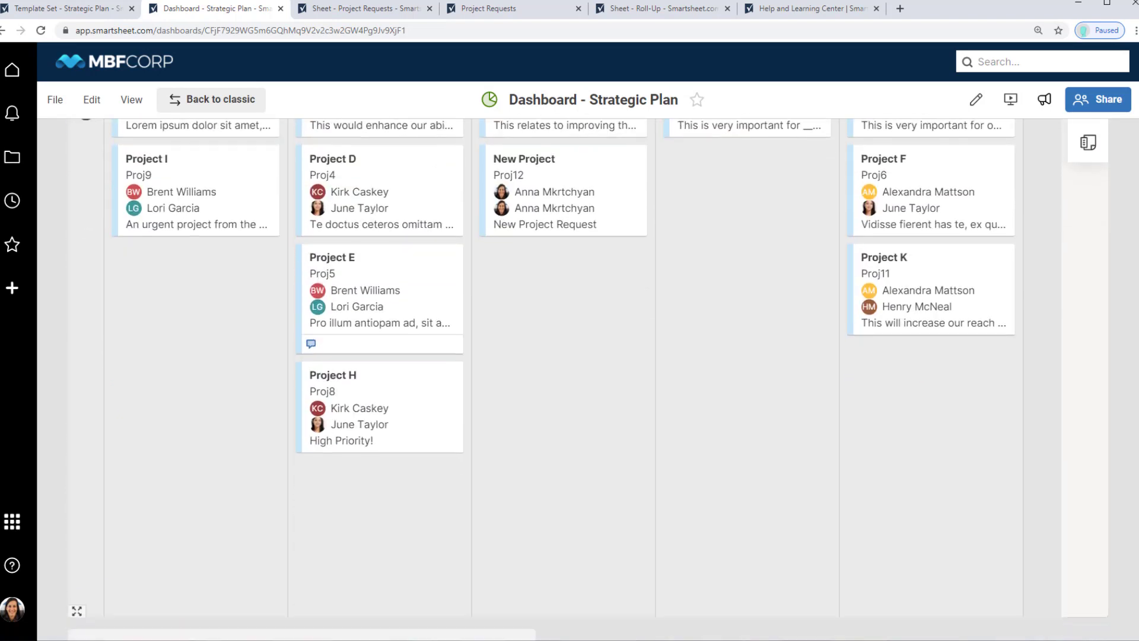
scroll(588, 380, down, 10)
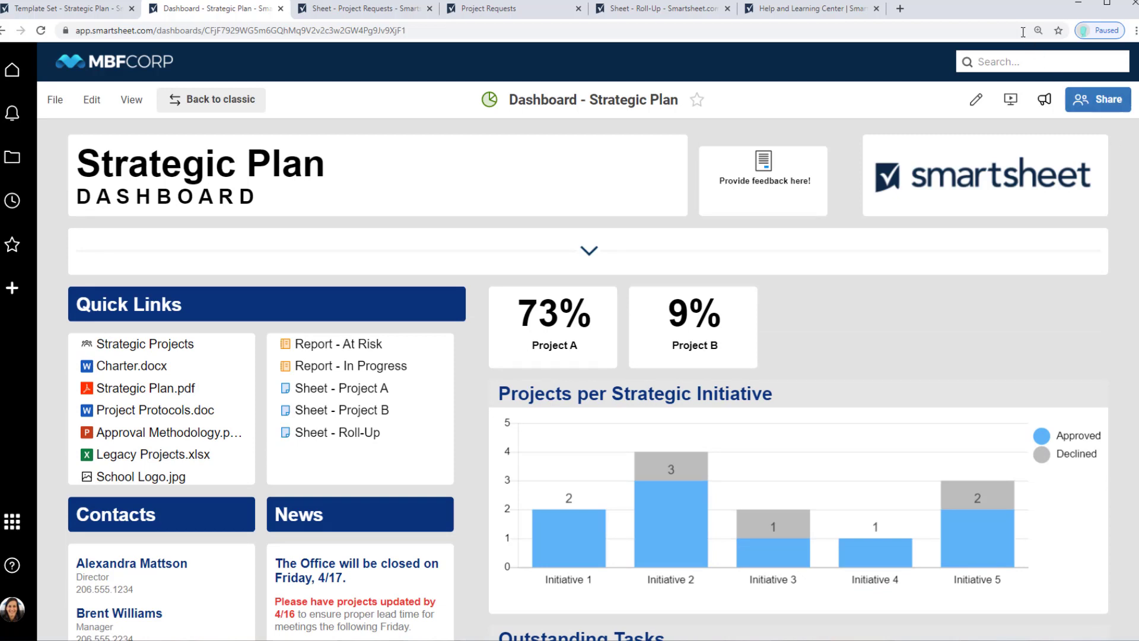
Change the Strategic Plan dashboard's background color to White and save the dashboard
click(977, 101)
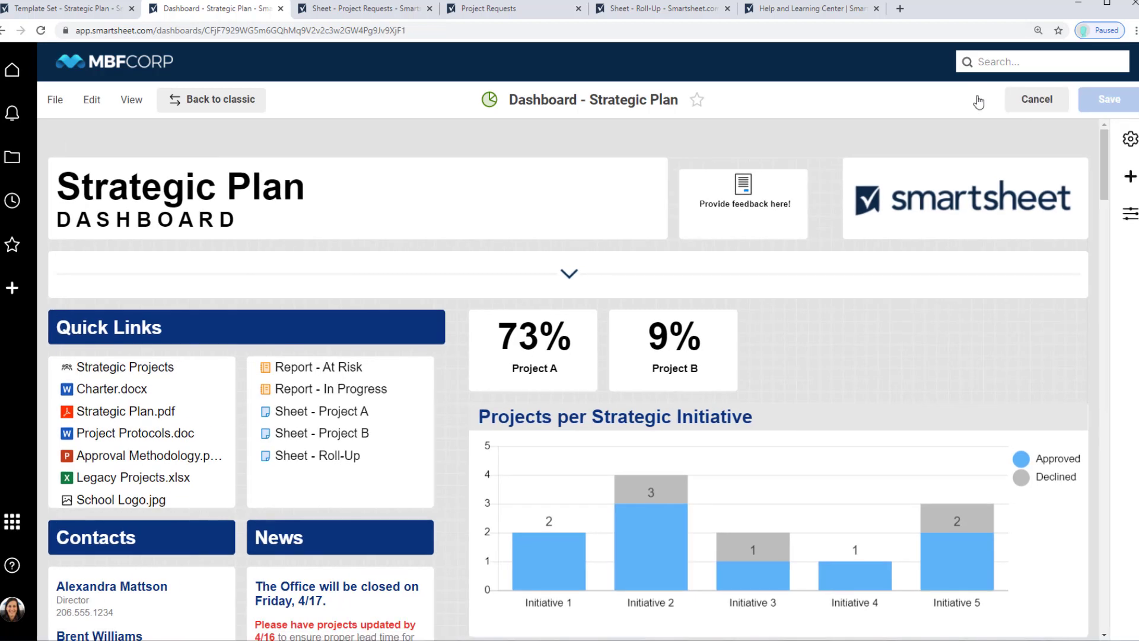
click(1129, 141)
click(985, 224)
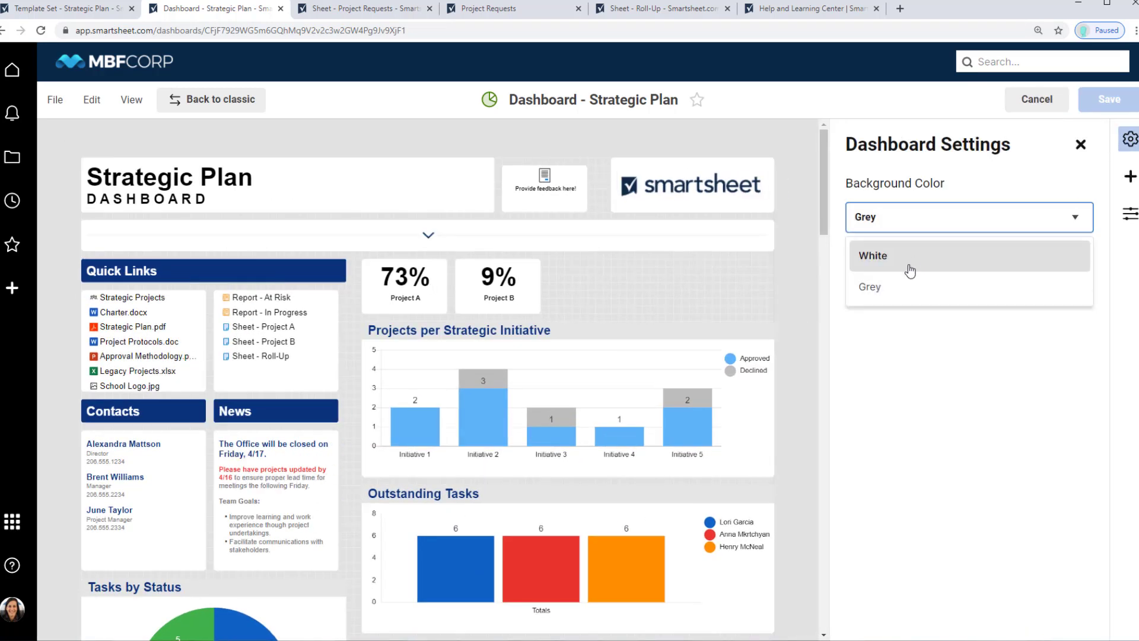
click(914, 257)
click(1110, 99)
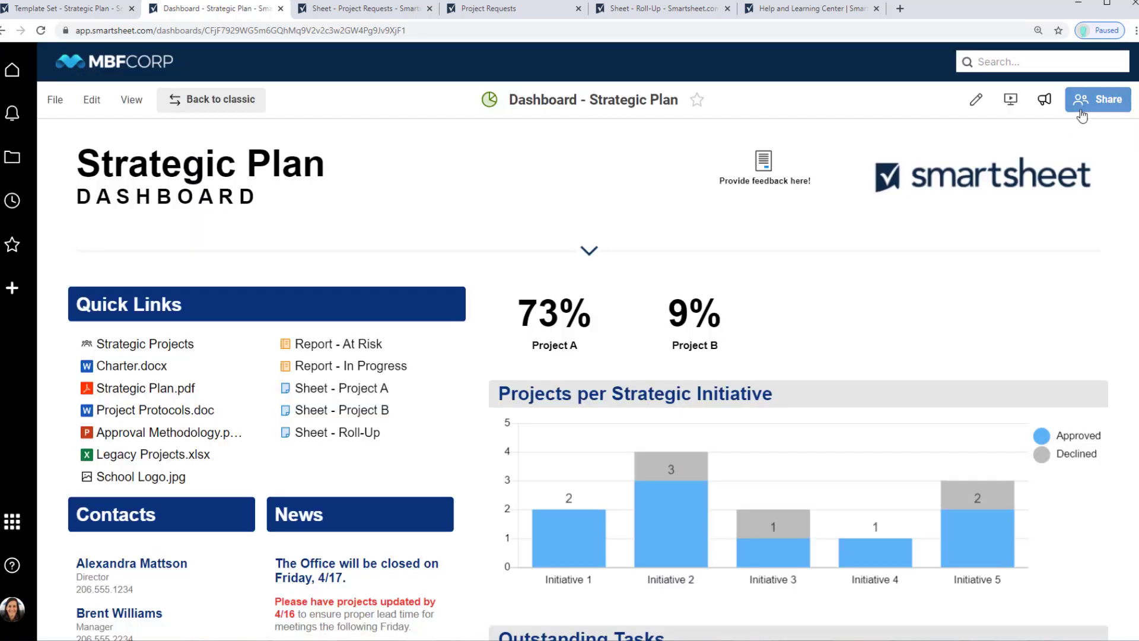
Review the dashboard's sharing settings, including collaborators, permissions and the dashboard link, without inviting anyone
click(1090, 111)
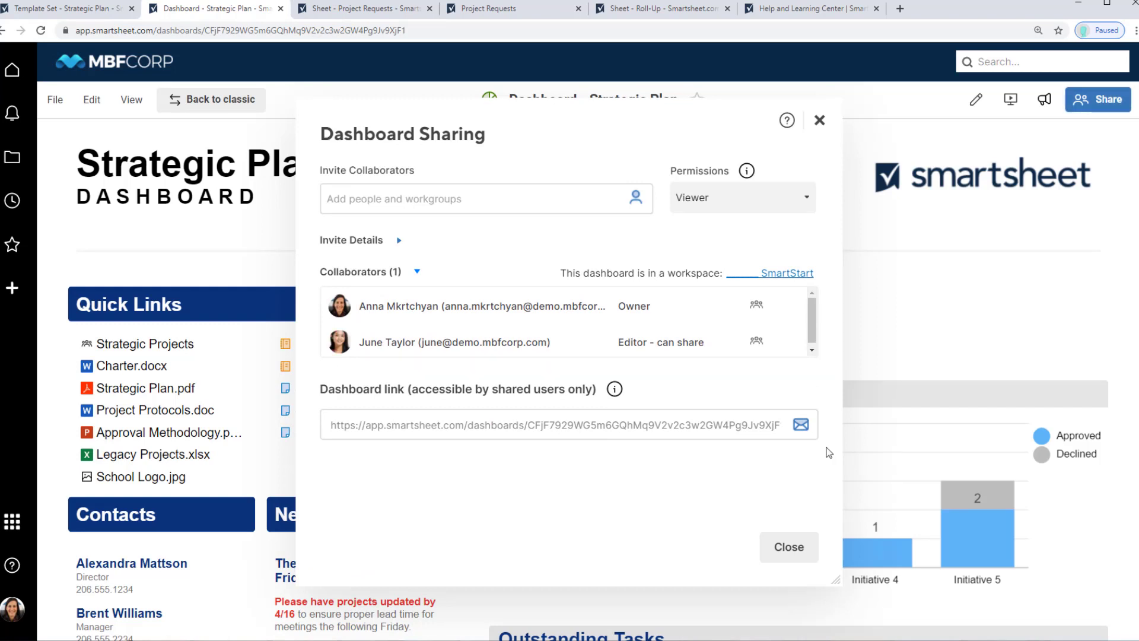
click(789, 547)
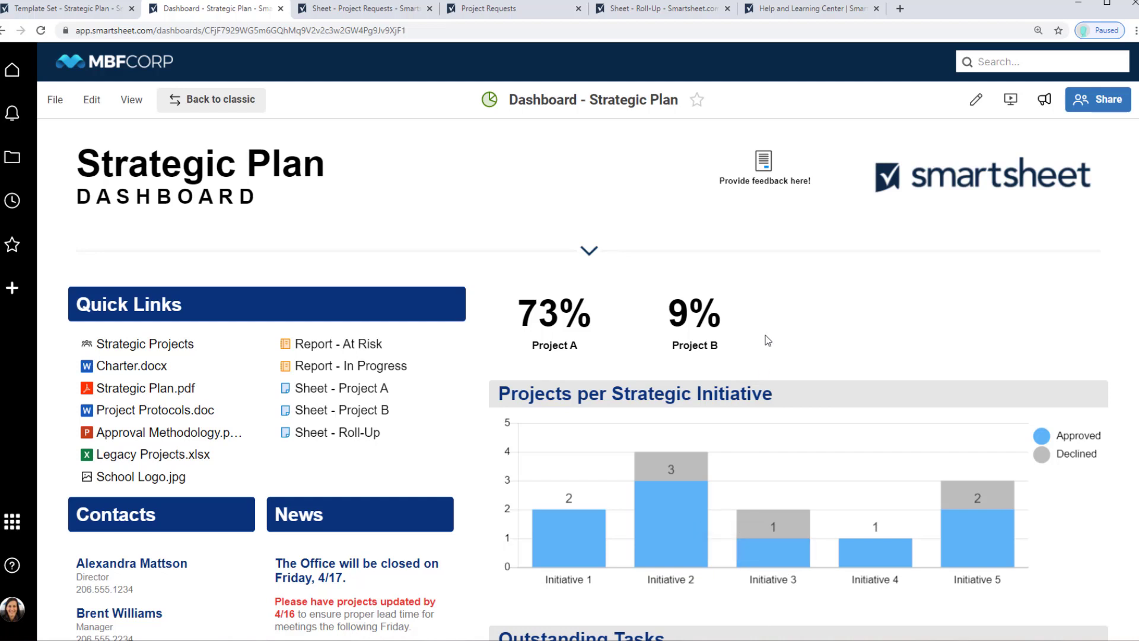
Publish the Strategic Plan dashboard as Read Only - Full and check its publish link and embed code
click(56, 101)
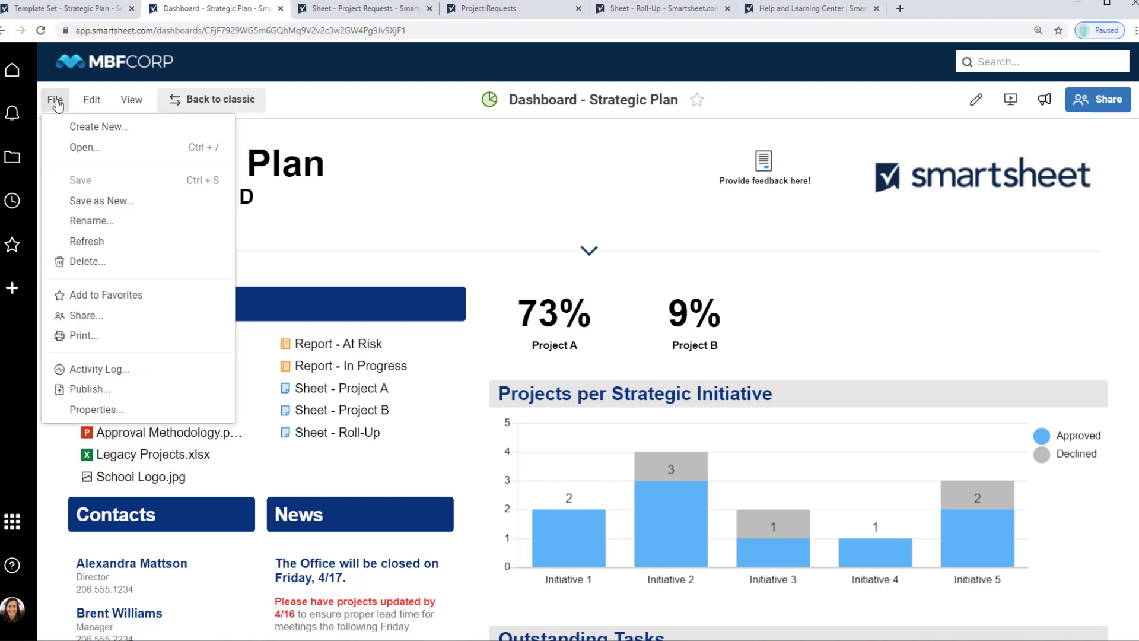
click(91, 389)
click(340, 380)
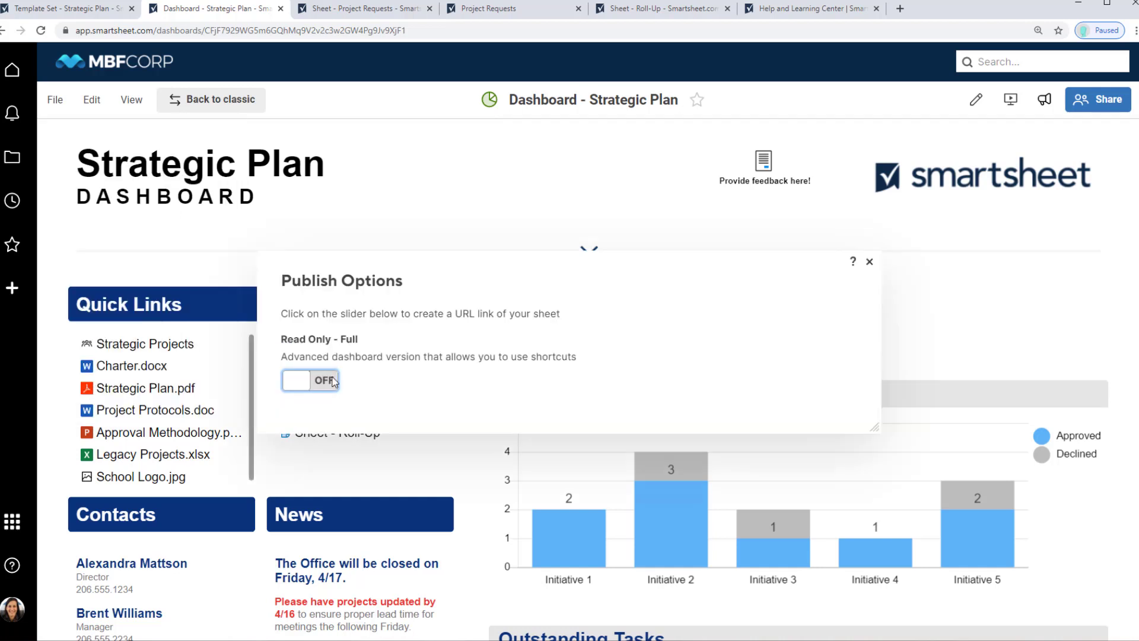
click(383, 346)
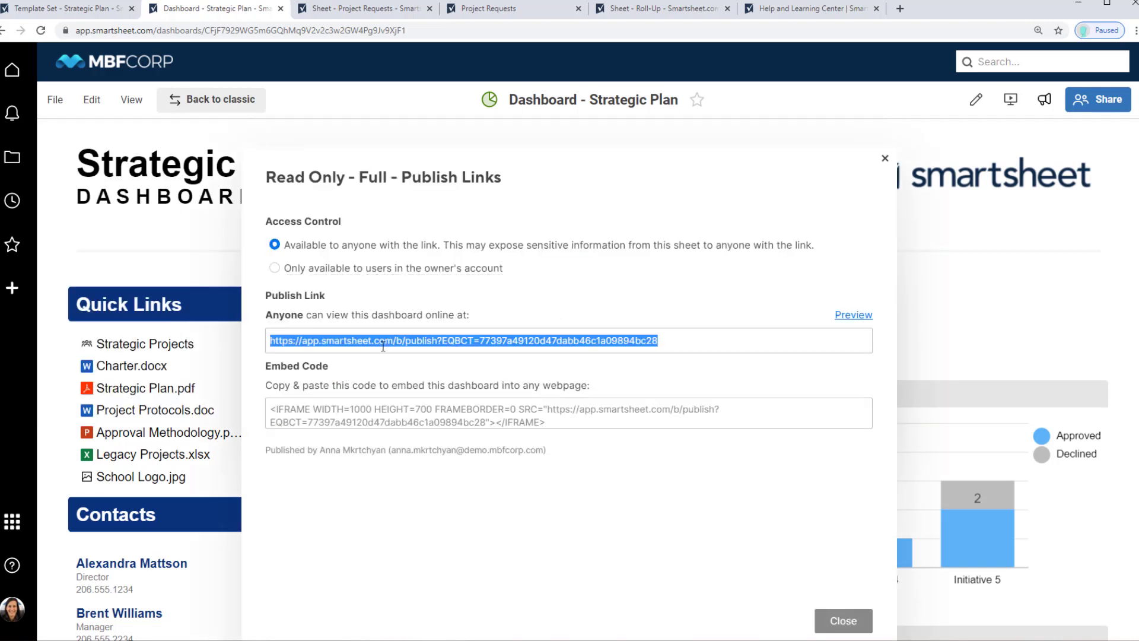
click(522, 426)
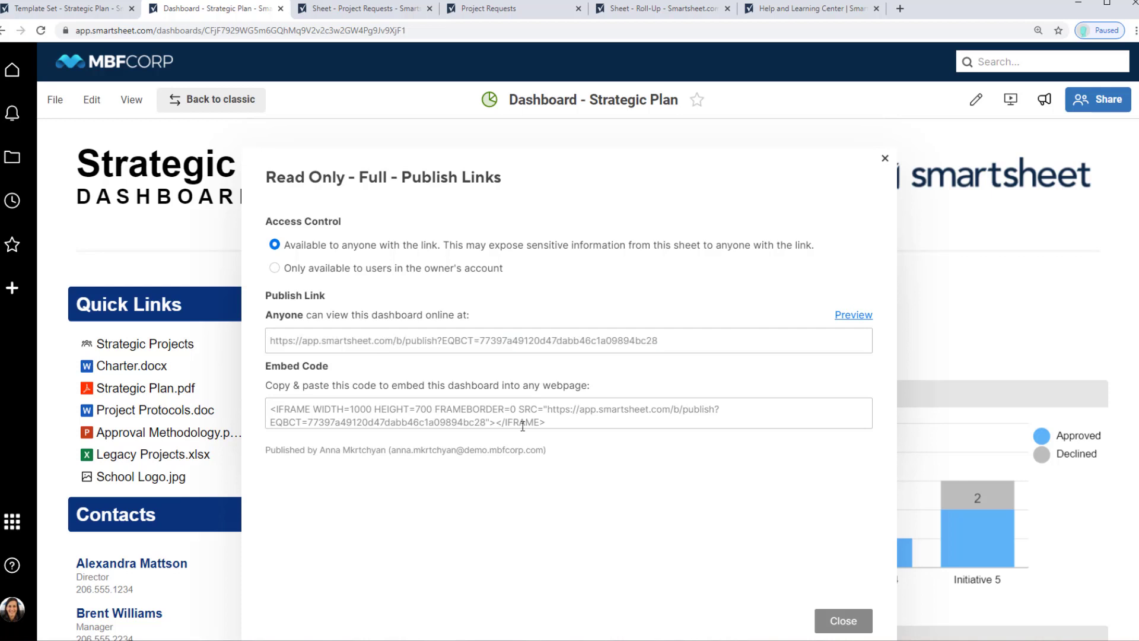
click(886, 159)
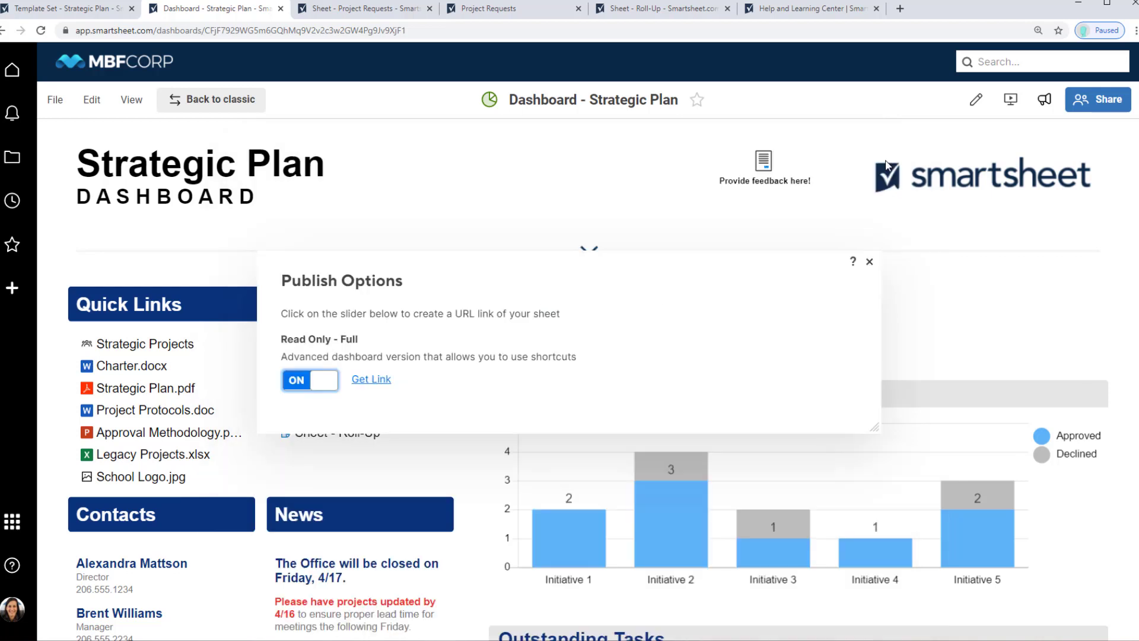